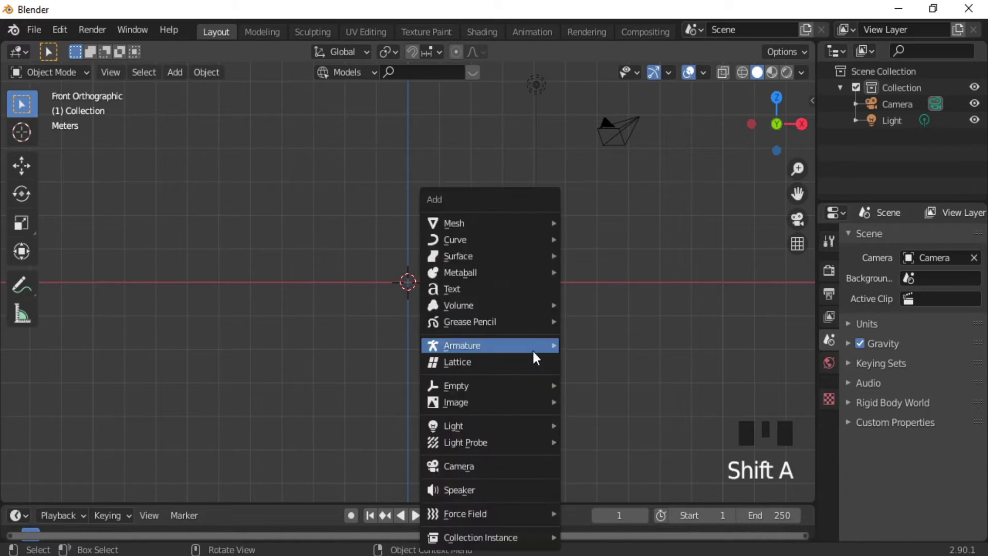
Step: Add a mesh plane at the origin and rotate it 92° about the X axis
mouse_move(551, 224)
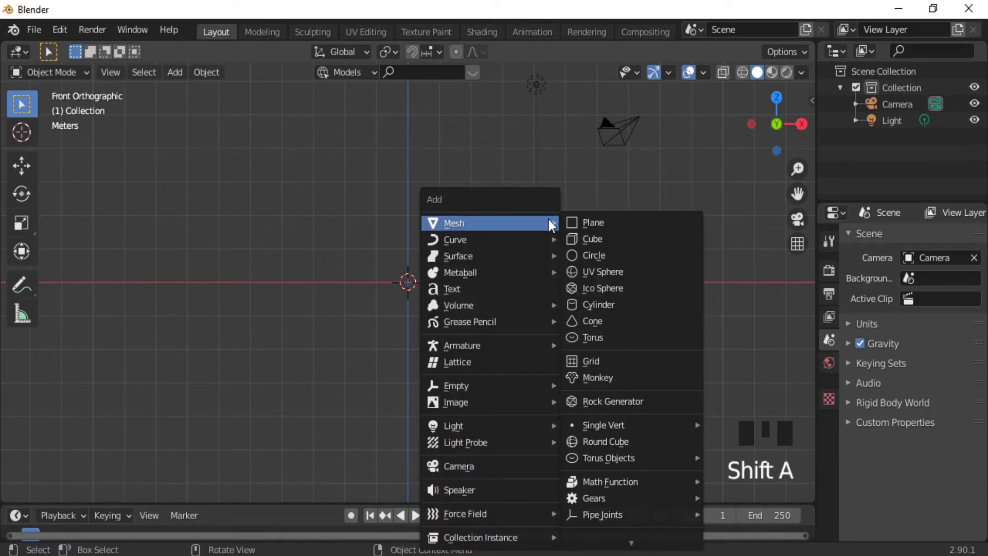
click(586, 223)
text(rx)
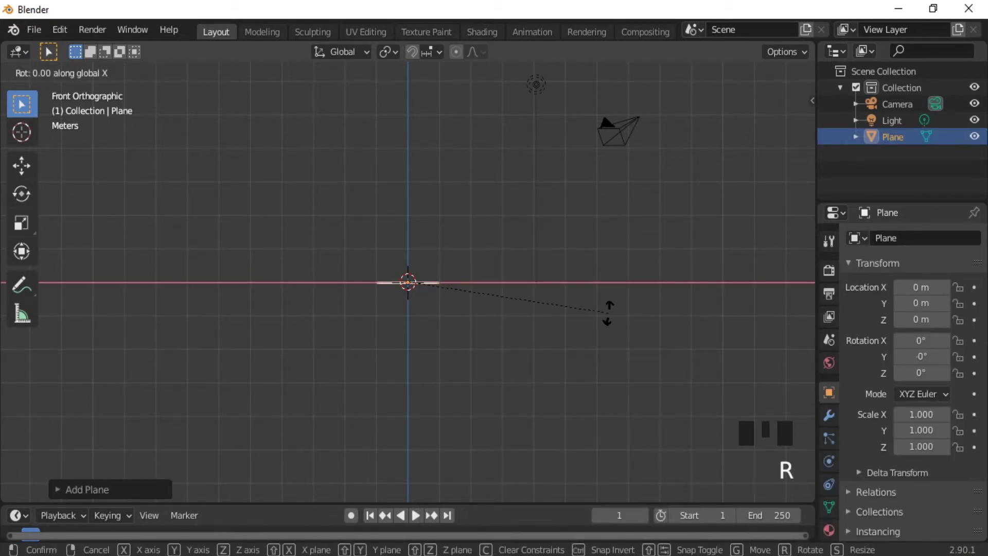
text(92)
key(Return)
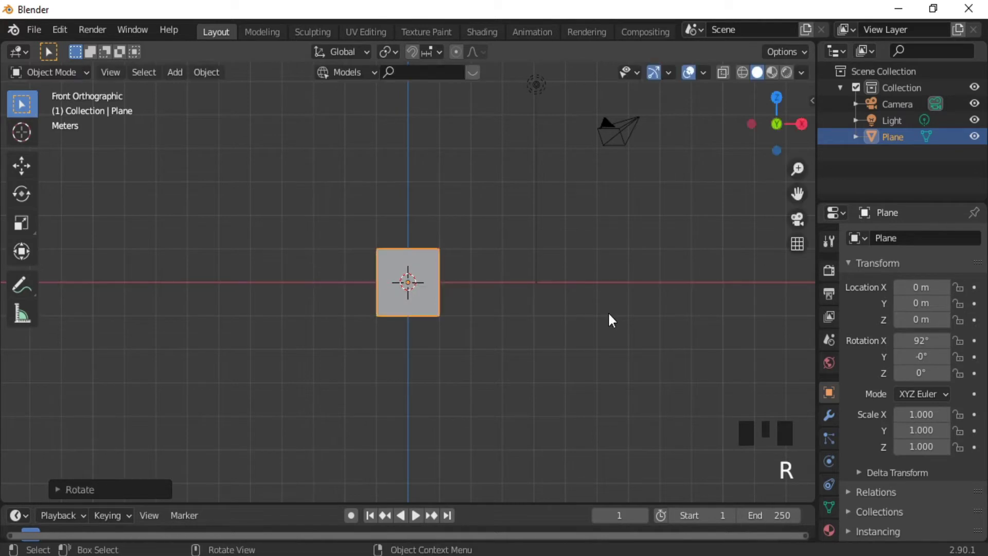
Step: Stretch the plane into a tall rectangle, scaling it to about 3.17 in height and about 1.42 along X
key(s)
key(z)
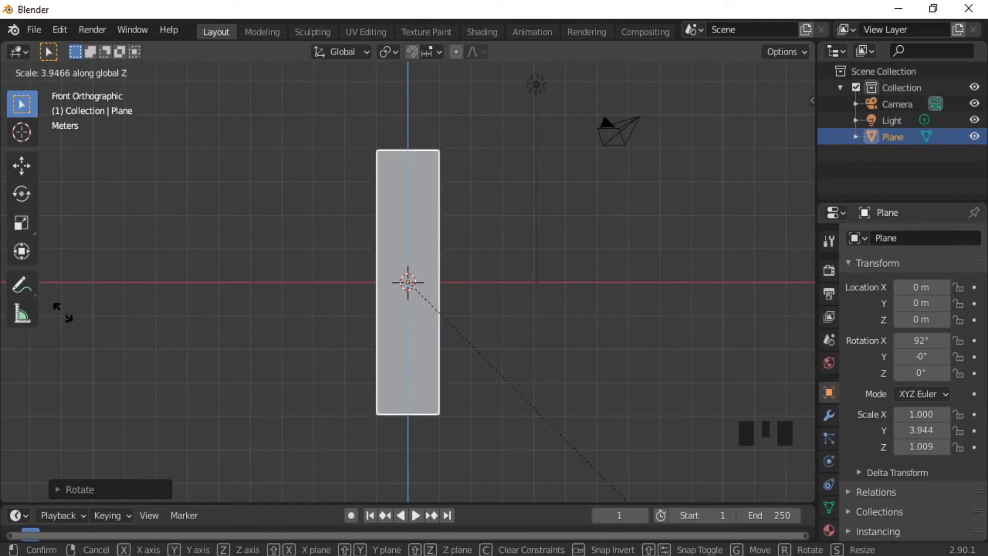
key(Return)
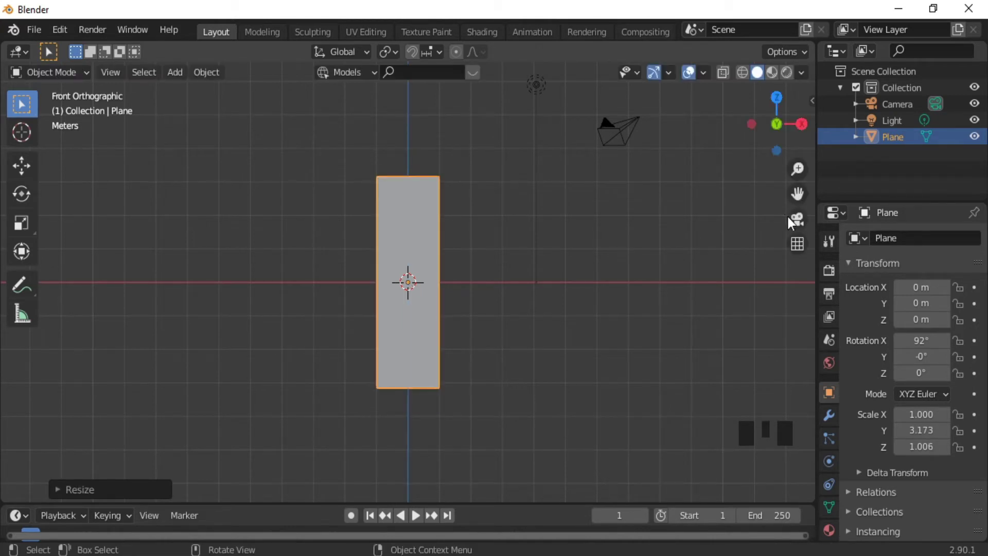
key(s)
key(x)
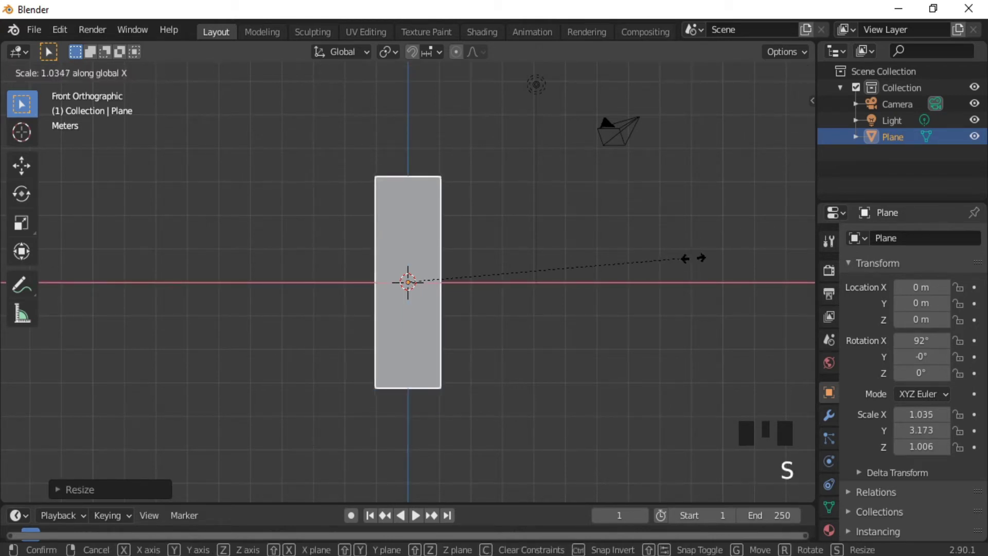
click(790, 292)
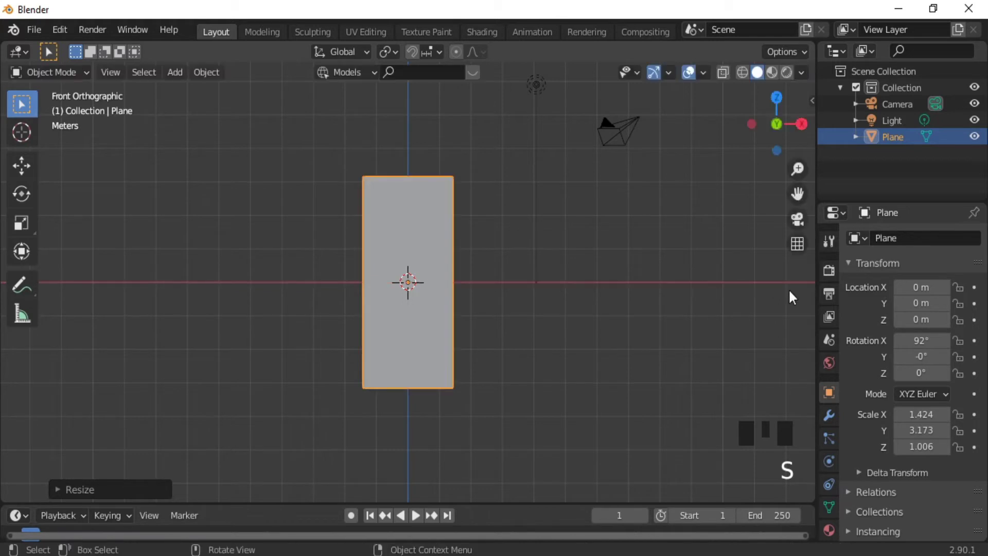
Step: Cut the plane's mesh with two evenly spaced vertical loop cuts
key(Tab)
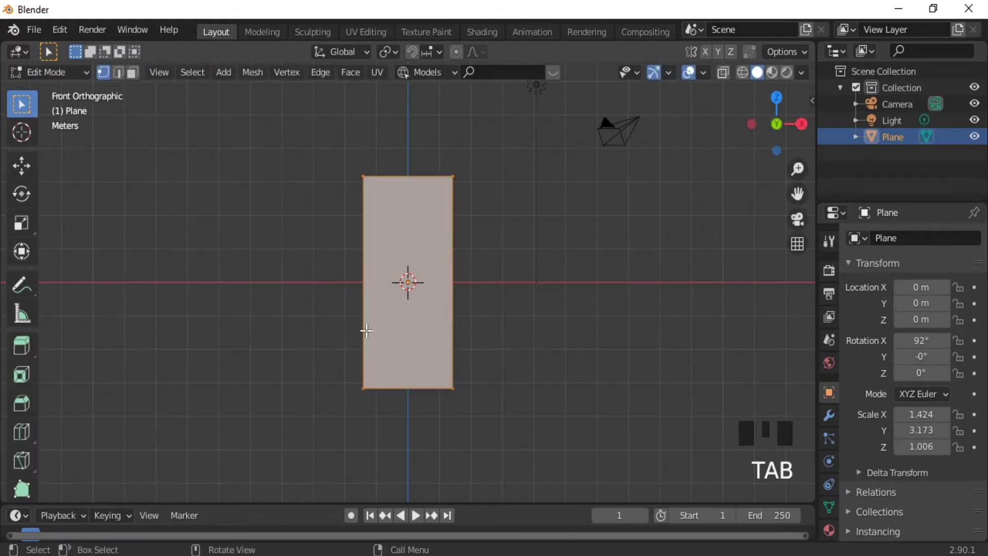
key(ctrl)
key(ctrl+r)
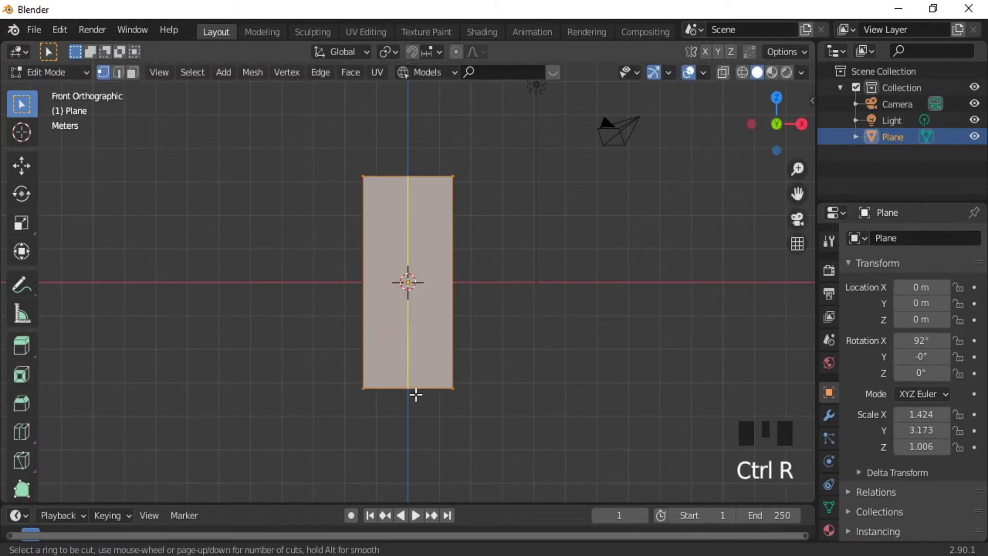
click(415, 393)
right_click(415, 393)
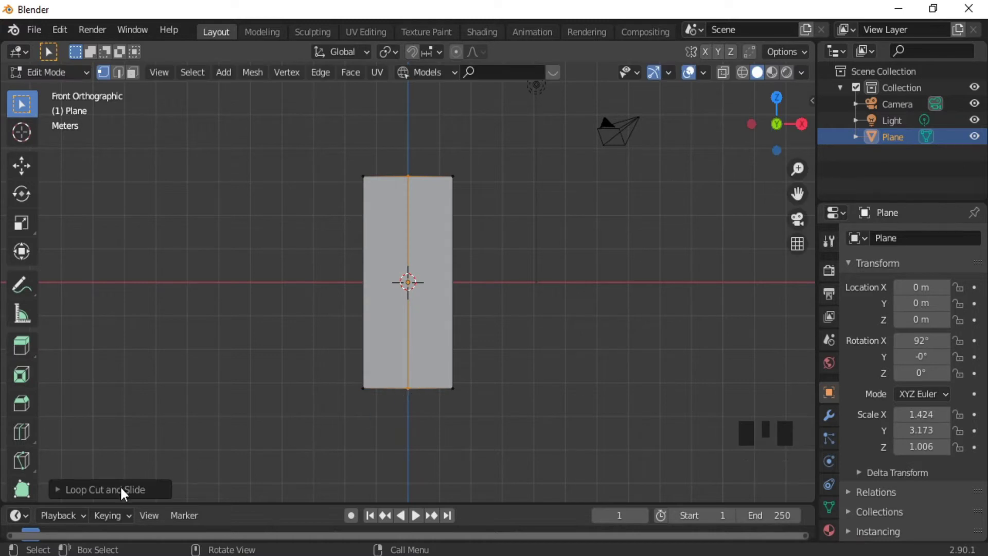
click(128, 489)
click(253, 357)
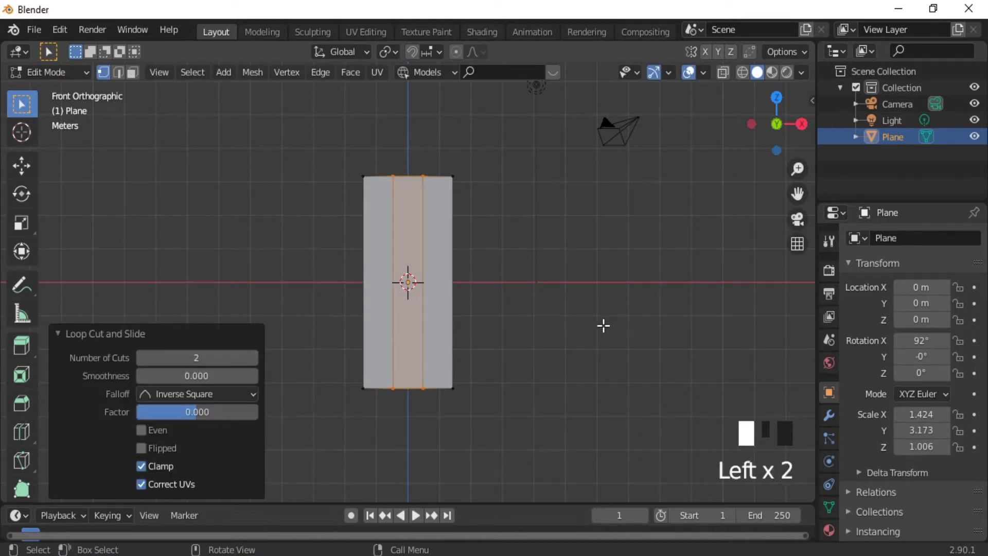
Step: Bring the two vertical loops closer together by scaling them to about 0.40 along X
key(s)
key(x)
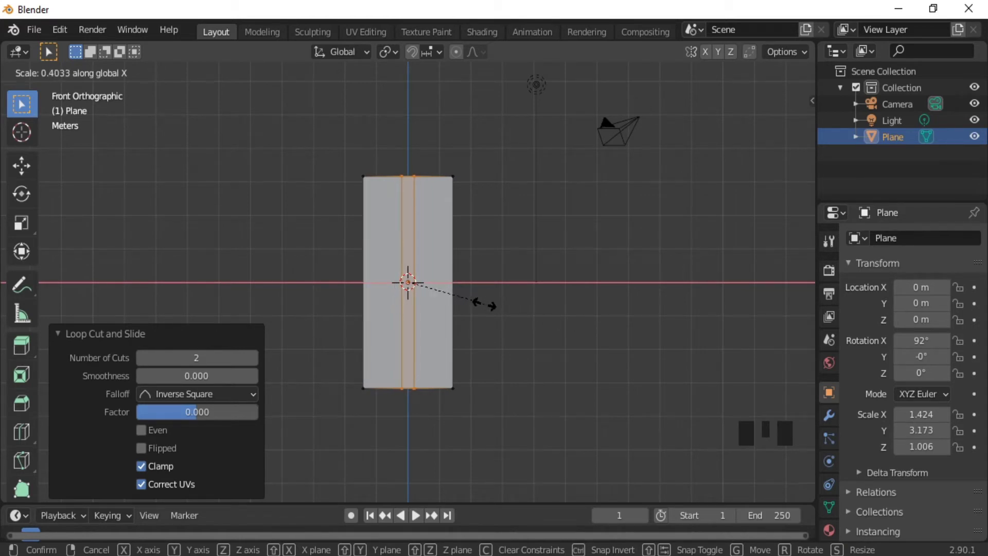
click(484, 304)
Step: Move the two middle vertices of the lower edge down about 0.56 m along Z to form a blunt point
drag(428, 372, 379, 408)
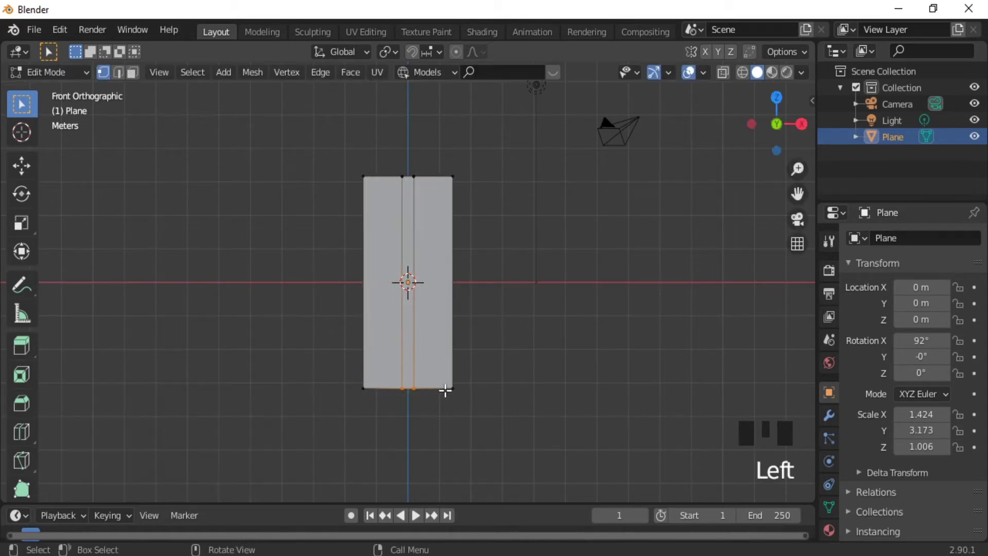
key(g)
key(z)
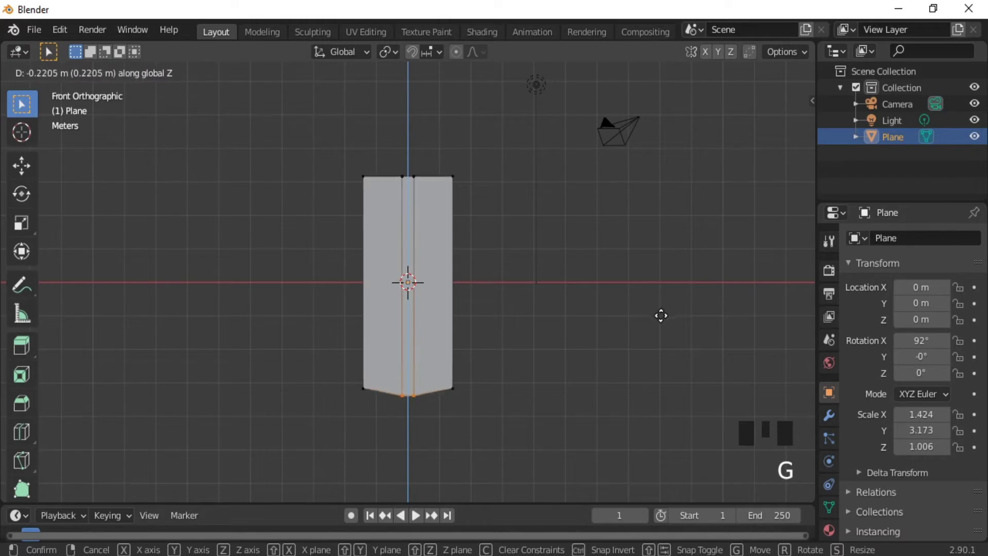
click(610, 350)
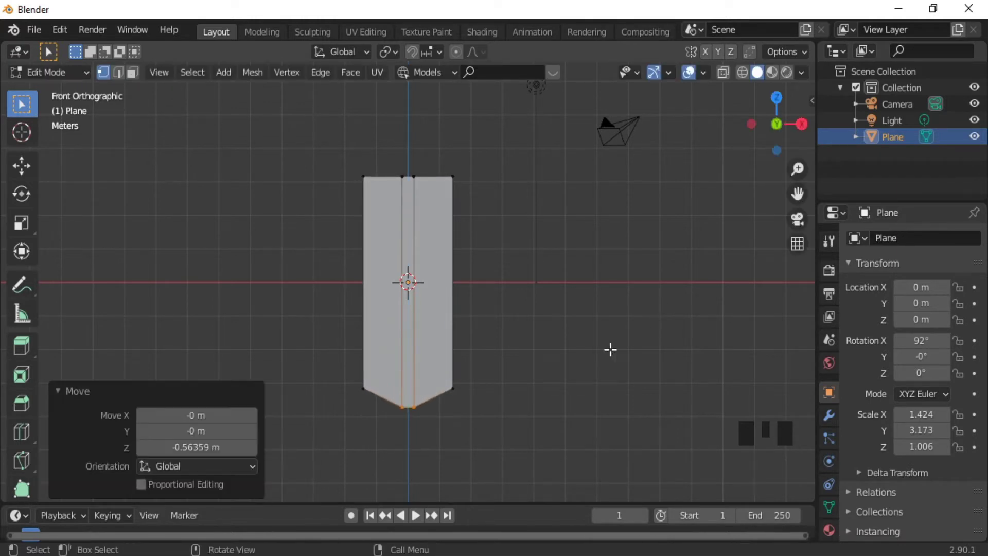
Step: Rotate the whole plane object 90° about the global X axis so it lies flat
key(Tab)
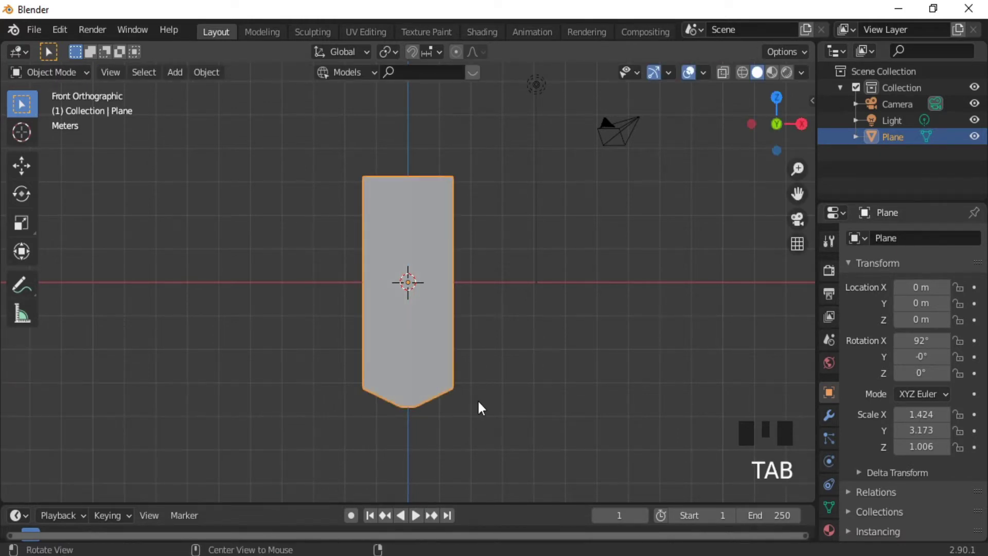
middle_drag(479, 406, 626, 347)
text(rx)
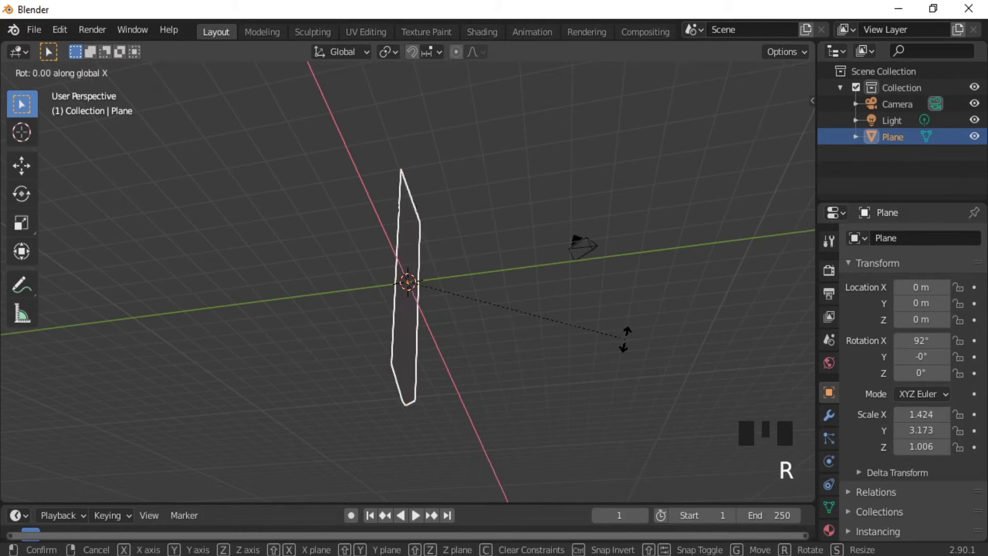
text(90)
key(Return)
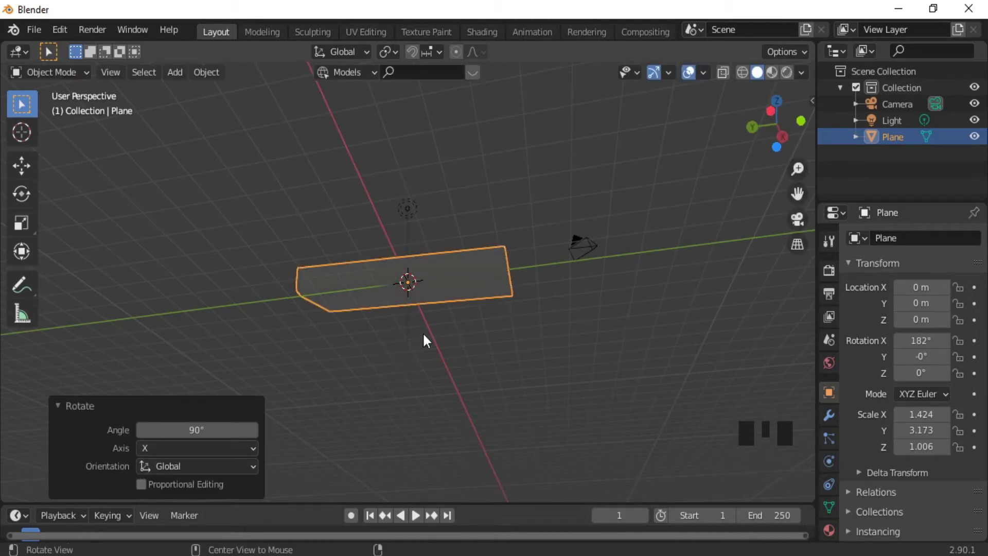
Step: Add a crosswise loop cut and slide it close to the pointed end, with a factor of about 0.88
middle_drag(422, 332, 553, 348)
key(Tab)
ctrl+middle_click(530, 410)
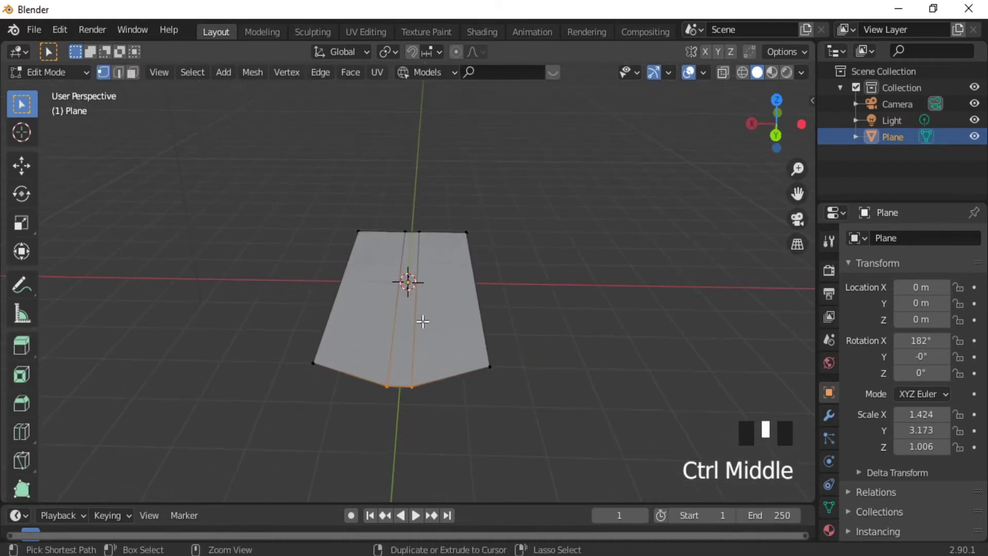
key(ctrl+r)
click(453, 307)
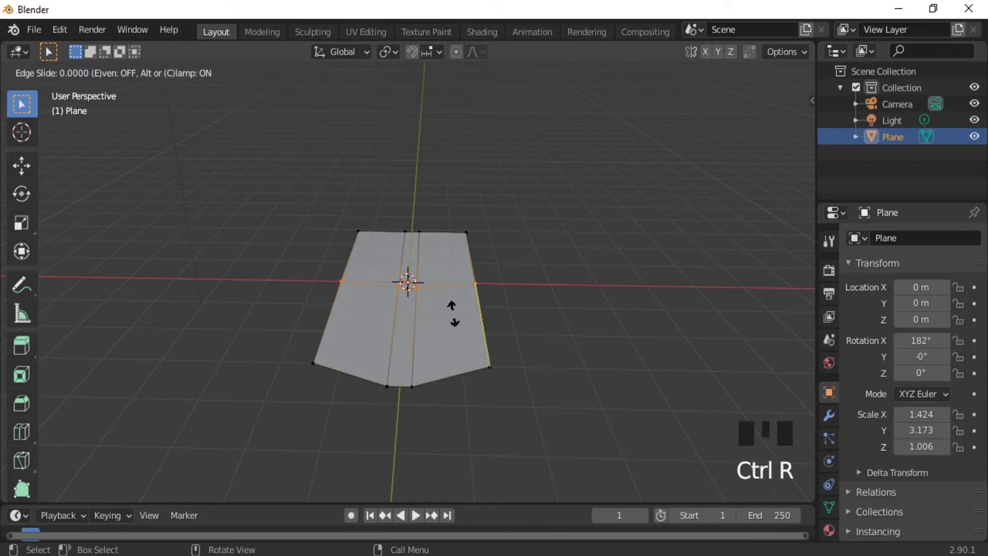
click(448, 363)
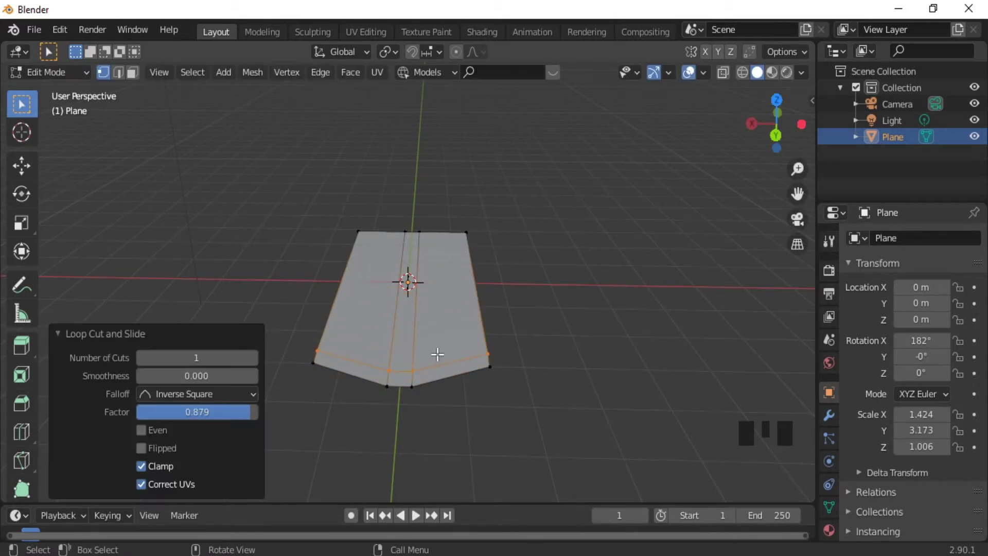
Step: Add another crosswise loop cut and slide it close to the straight end, with a factor of about -0.86
key(ctrl+r)
click(431, 286)
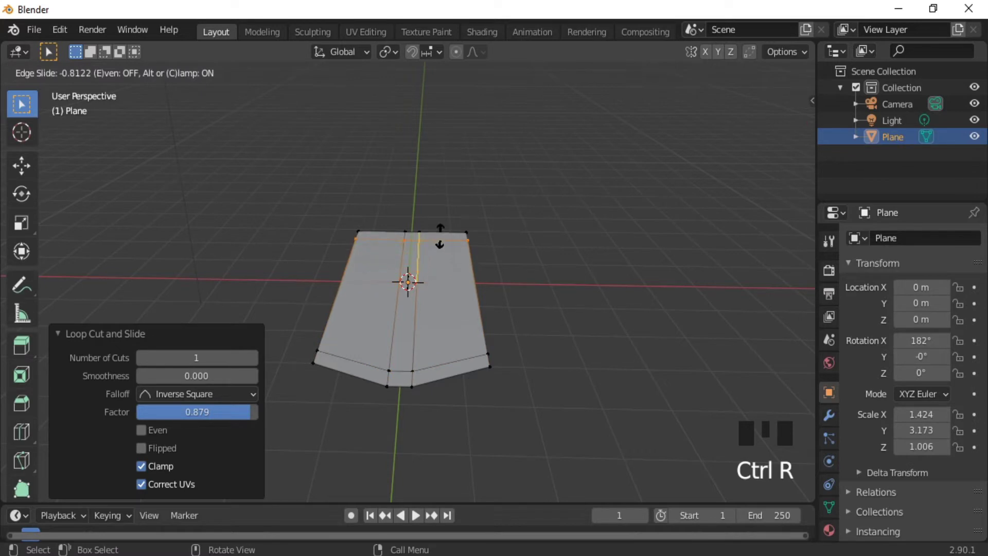
click(442, 233)
Step: Extrude the entire mesh upward about 0.23 m to give the flat shape thickness
middle_drag(600, 317, 645, 324)
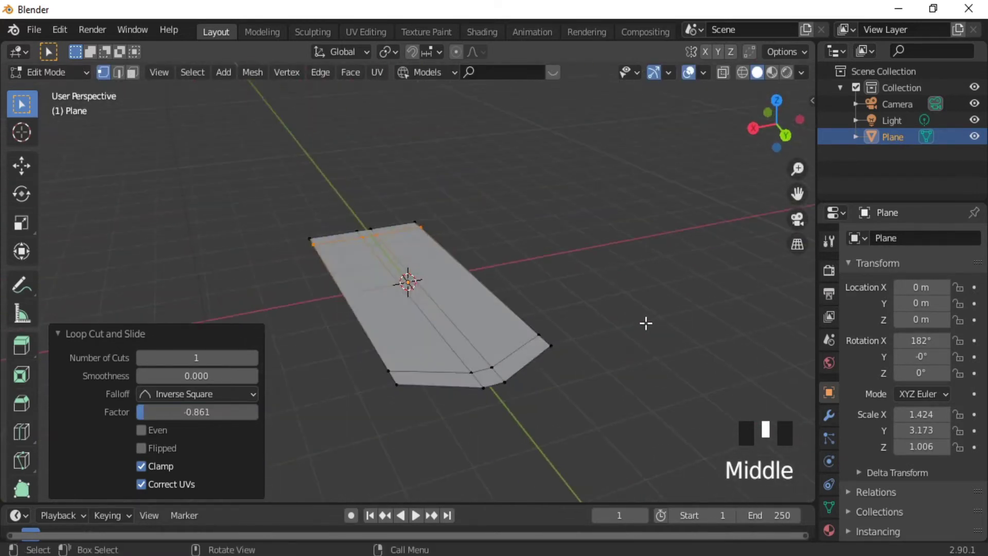
key(a)
key(e)
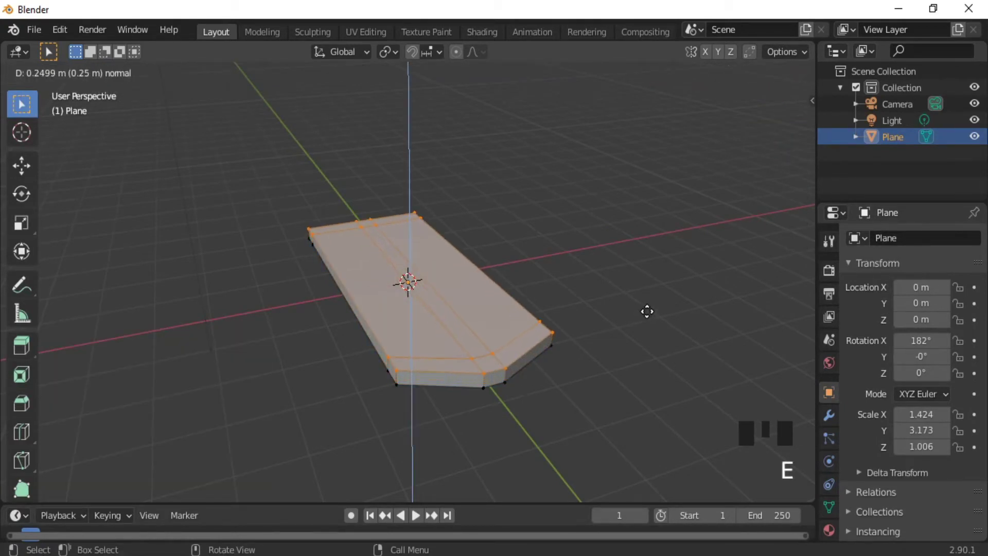
click(647, 312)
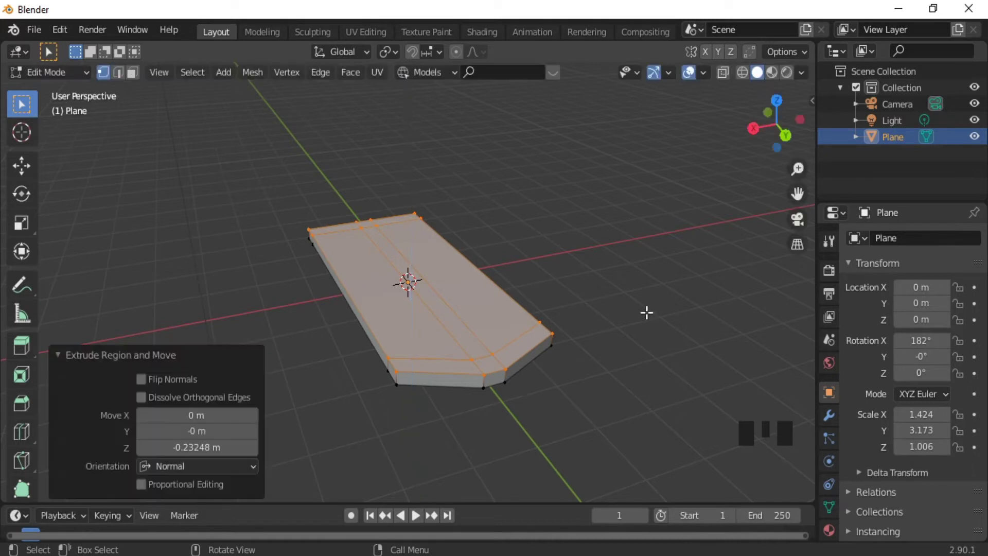
Step: Scale the whole slab object down uniformly to about 0.32 of its size
middle_drag(680, 322, 611, 380)
key(Tab)
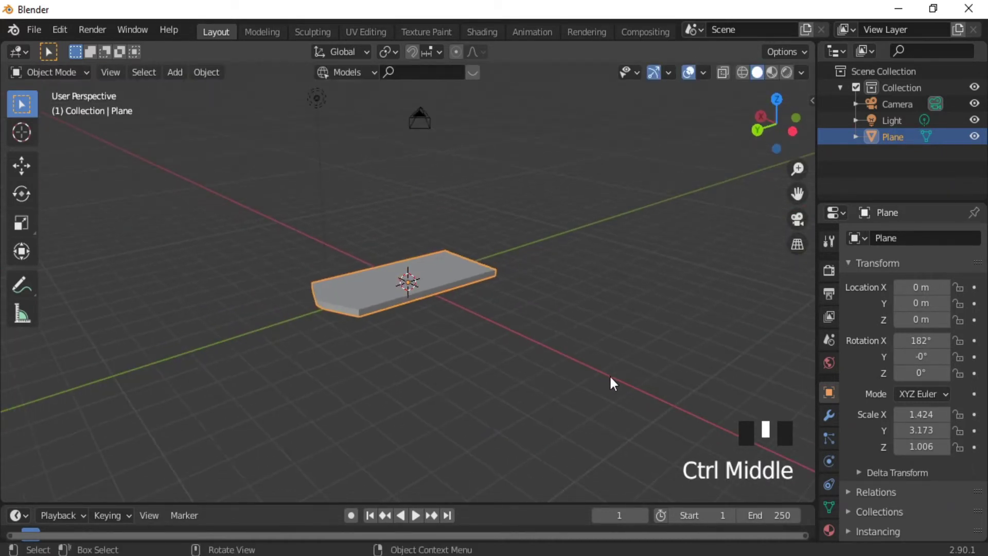
key(s)
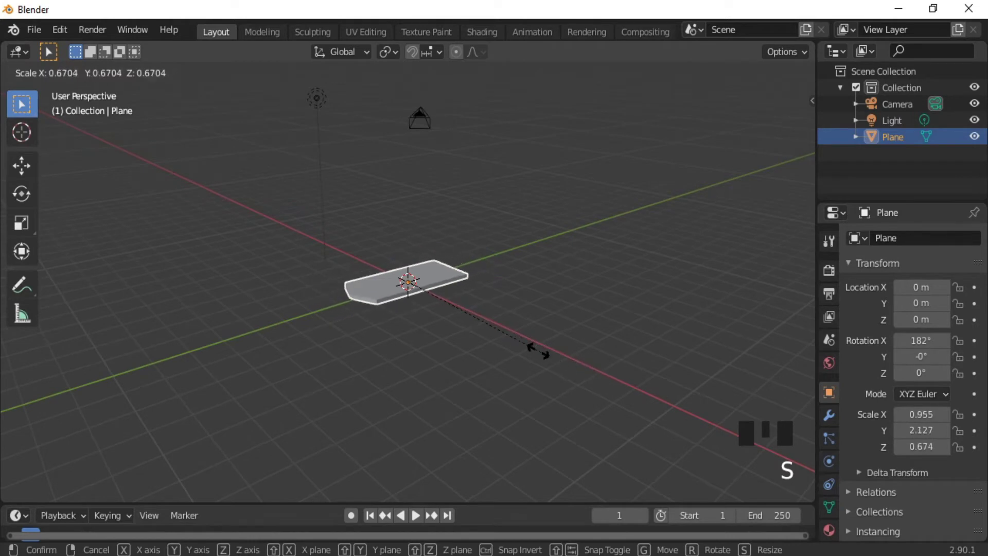
click(459, 333)
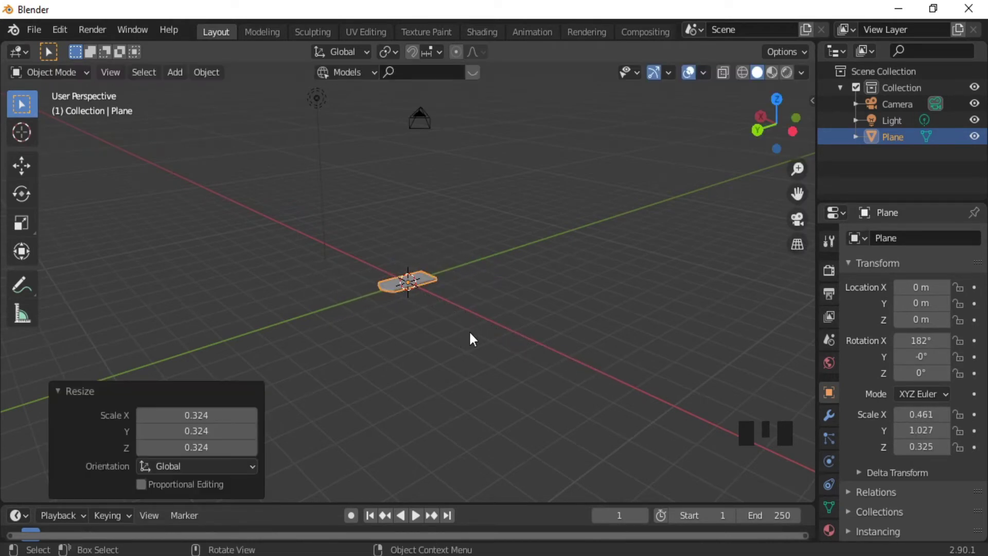
Step: Rotate the slab's entire mesh about -1.97° around the global X axis in the side view to level it
ctrl+middle_drag(489, 379, 508, 242)
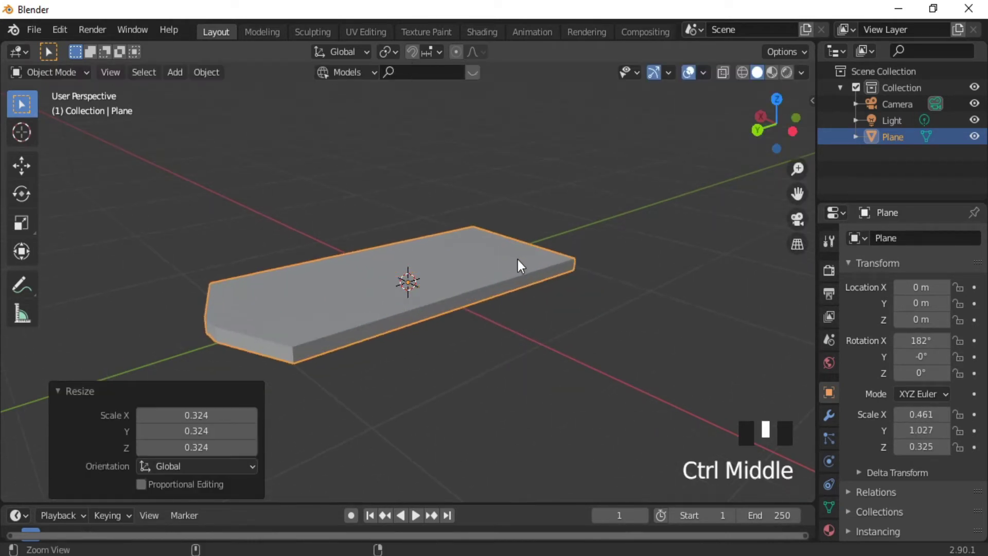
middle_drag(526, 314, 622, 348)
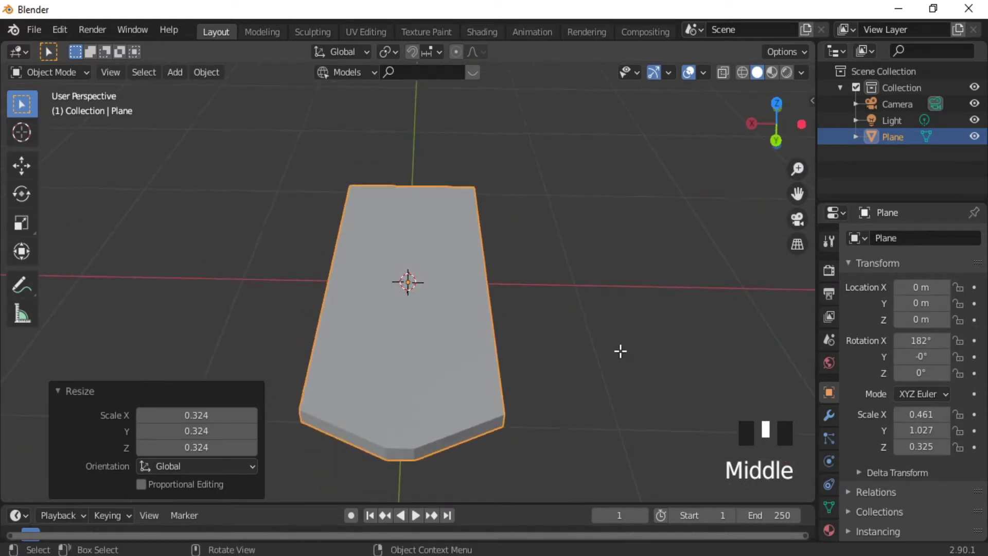
key(Tab)
middle_drag(554, 415, 478, 378)
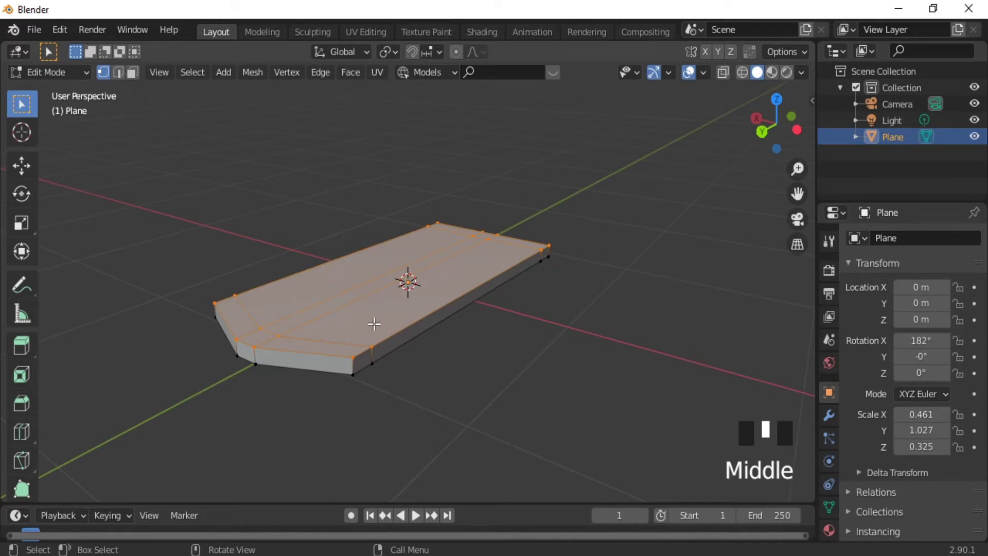
middle_drag(374, 323, 419, 327)
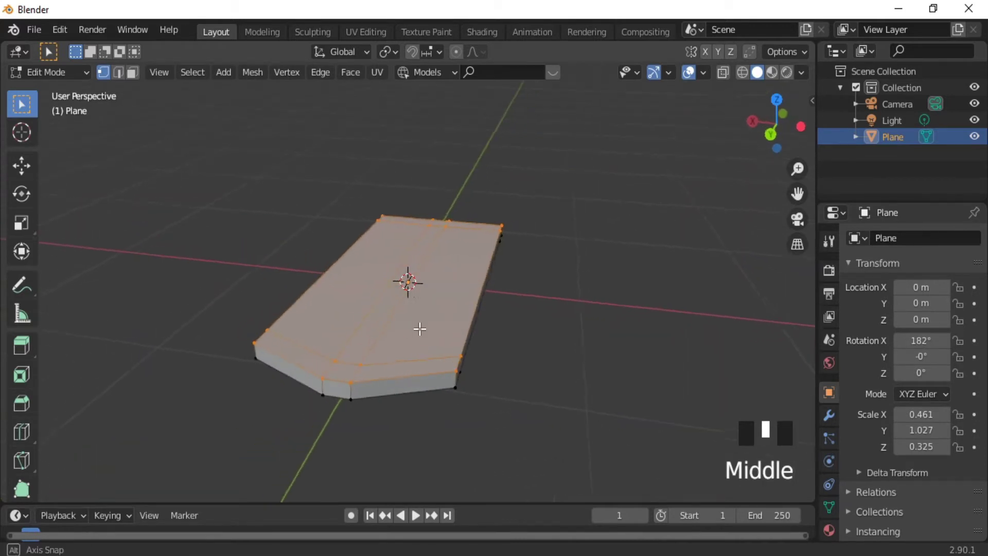
click(133, 73)
key(KP_3)
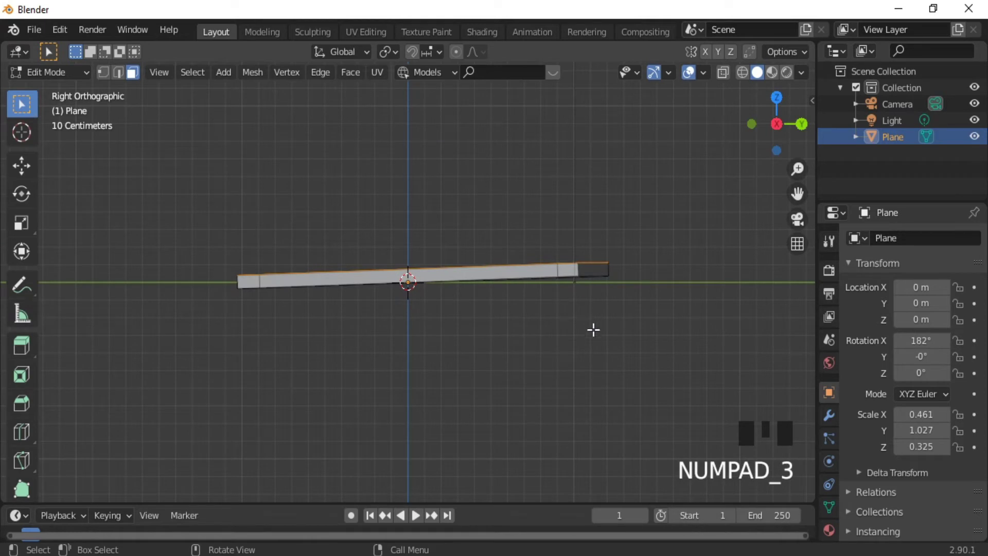
key(a)
key(r)
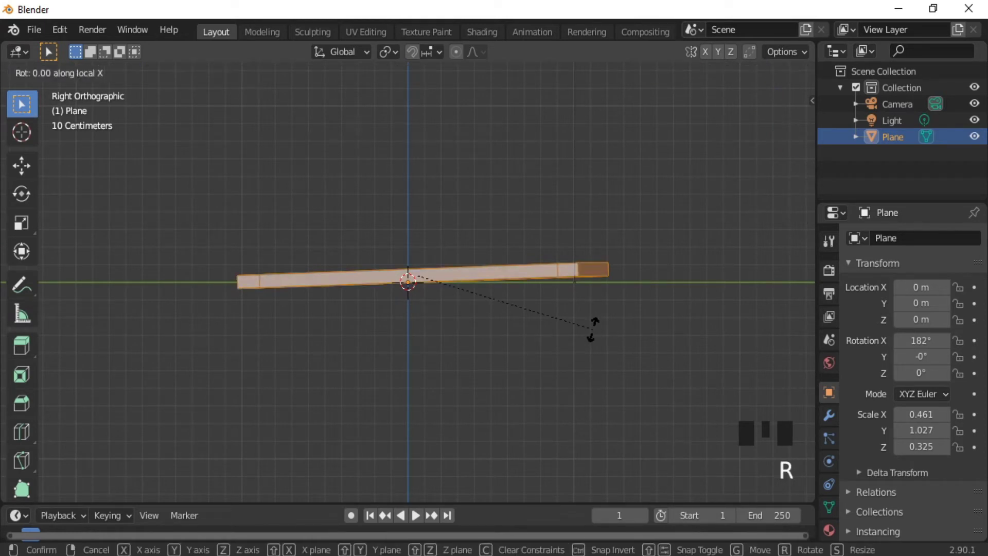
right_click(593, 330)
key(r)
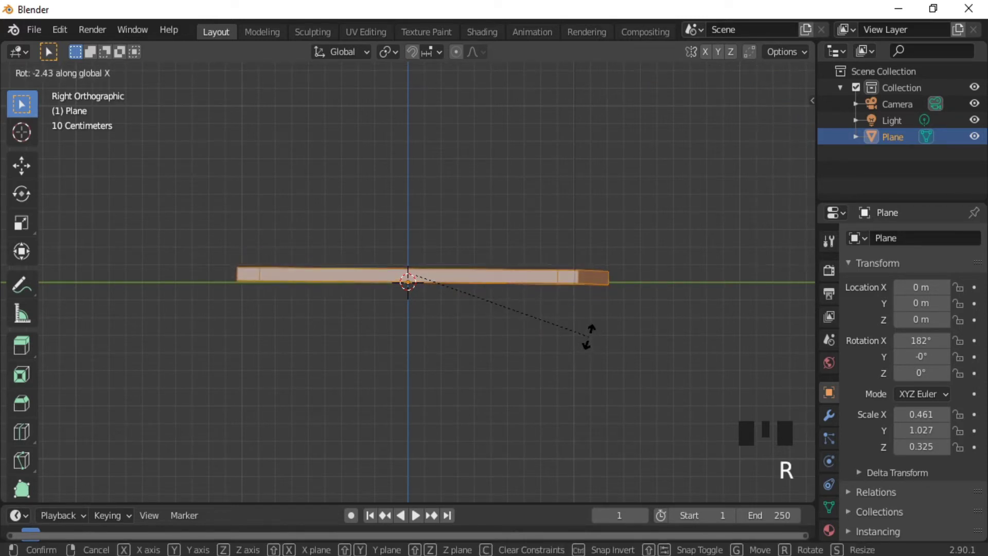
click(589, 334)
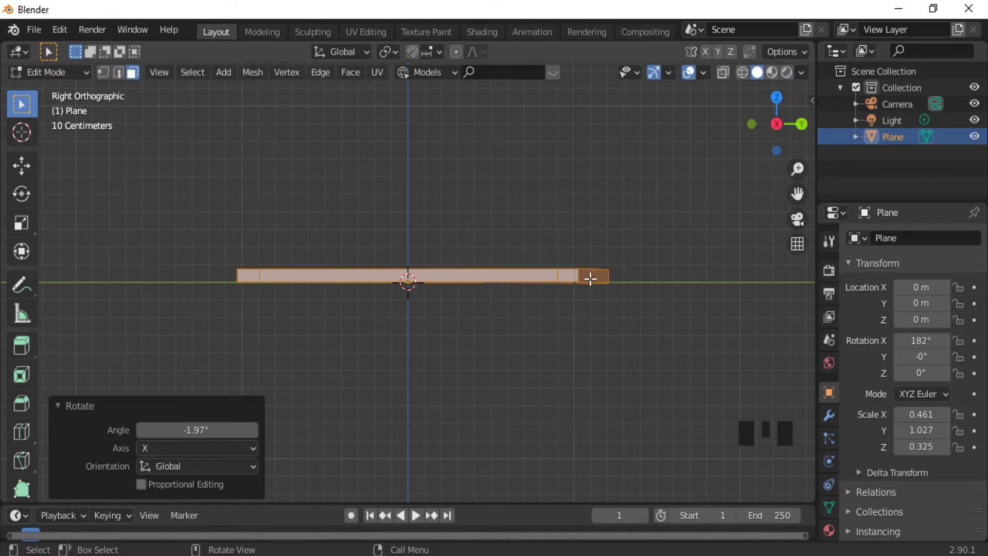
Step: Extrude the small face at the pointed tip upward about 0.52 m and shift its top face about -0.18 m along Y
mouse_move(591, 276)
middle_down()
mouse_move(600, 276)
mouse_move(598, 379)
mouse_move(599, 287)
middle_up()
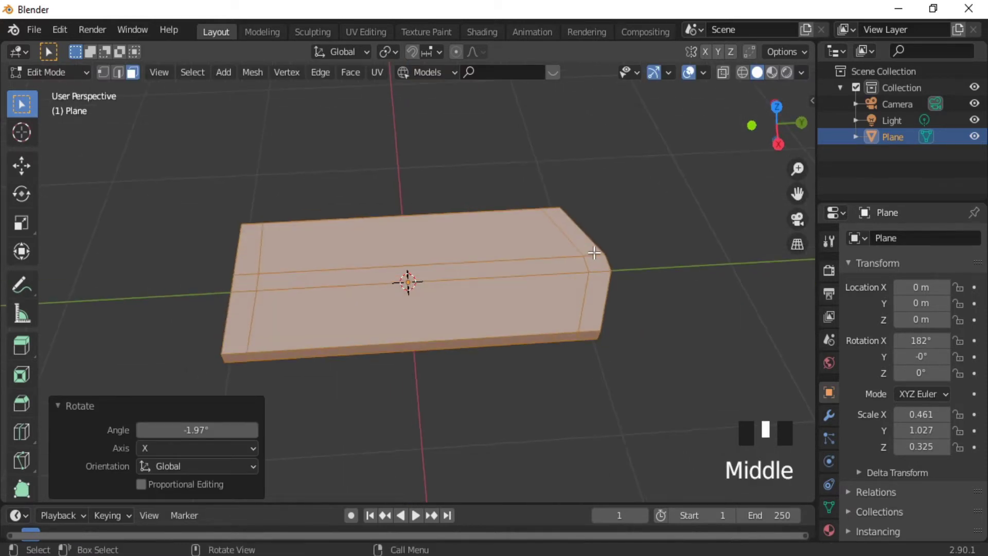
click(595, 253)
click(602, 266)
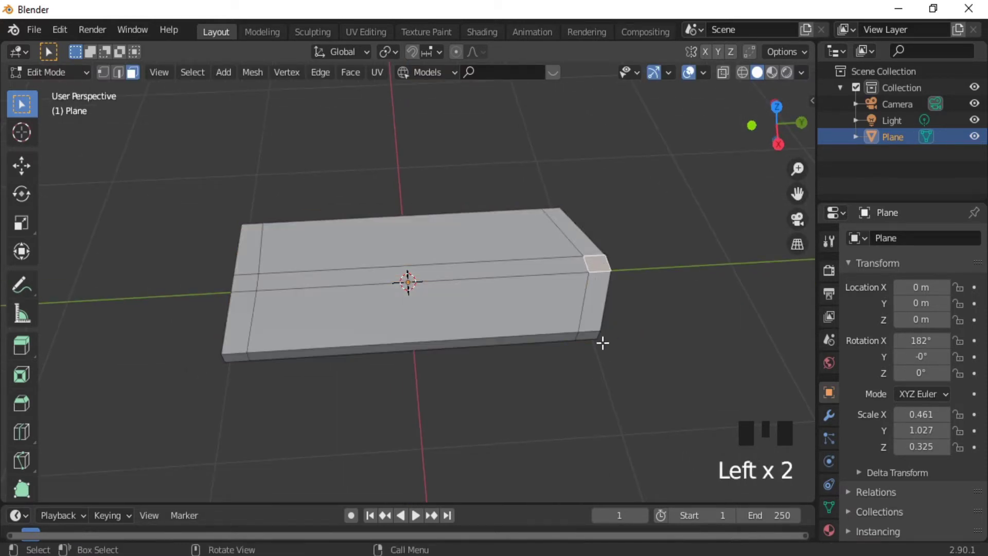
key(KP_3)
key(e)
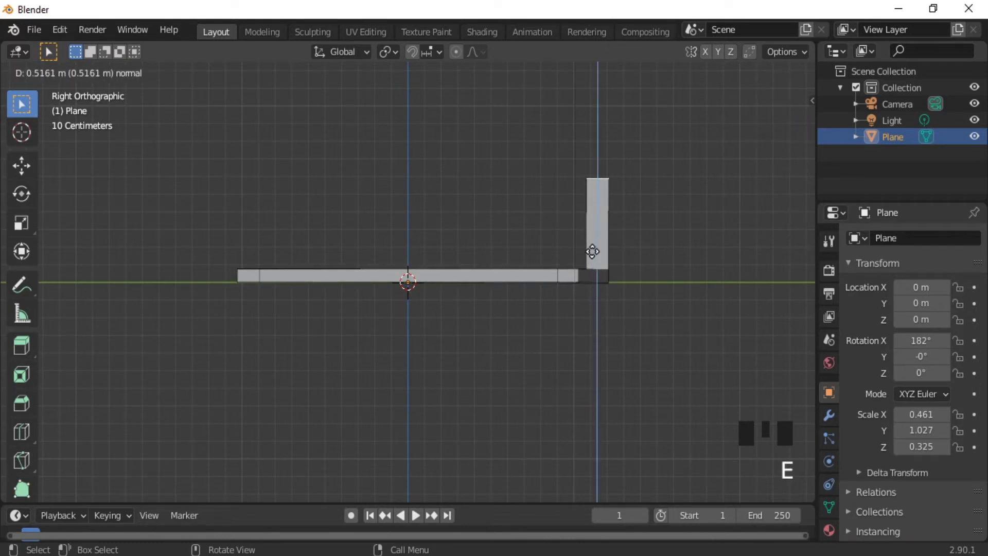
click(593, 251)
key(g)
key(y)
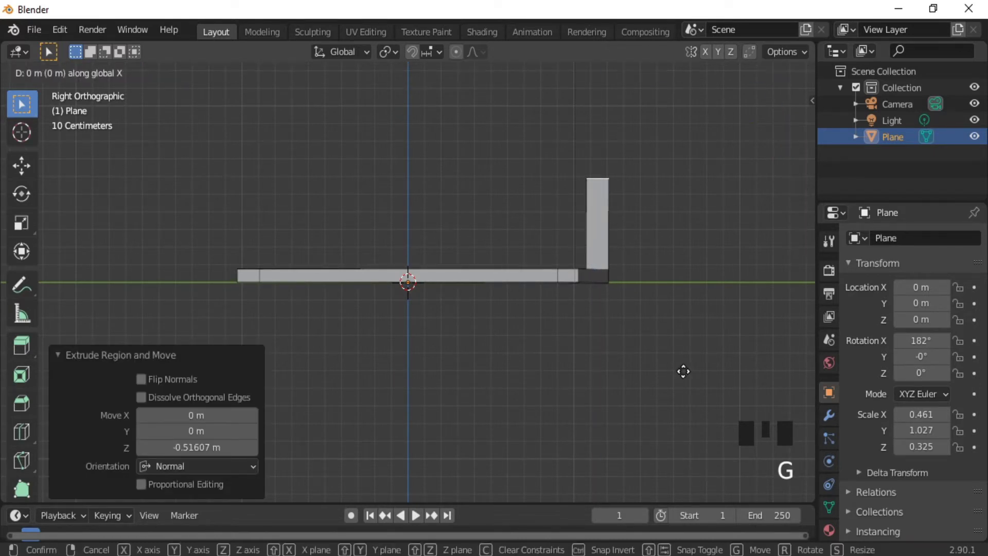
click(655, 372)
Step: Move the outer top edge of the upright post about -0.05 m along Y to narrow its top
middle_drag(664, 276, 474, 340)
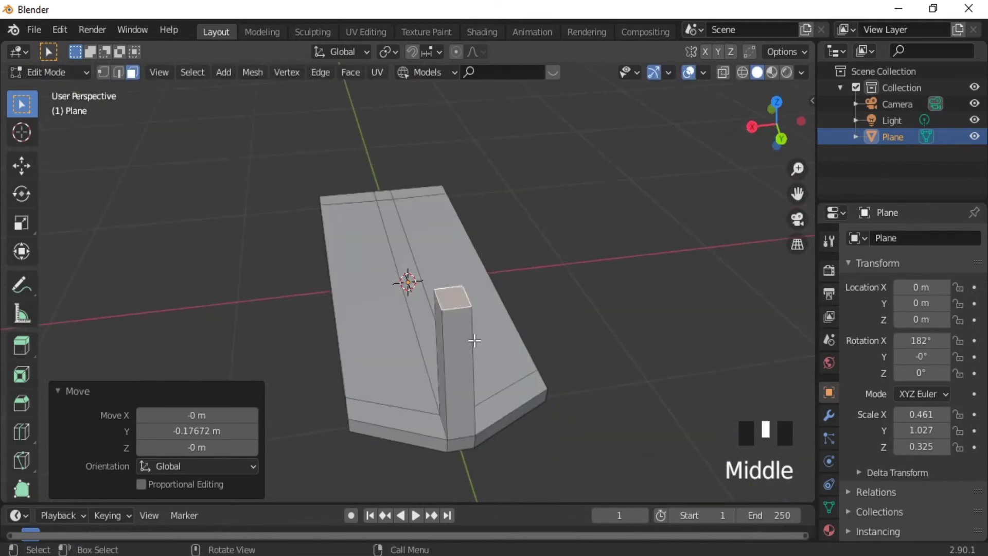
click(118, 74)
click(456, 310)
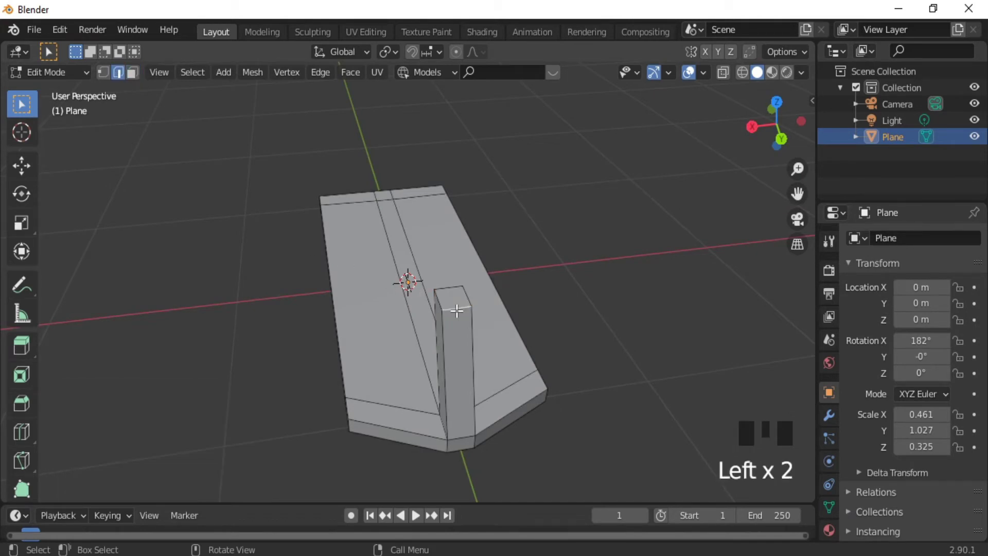
key(KP_3)
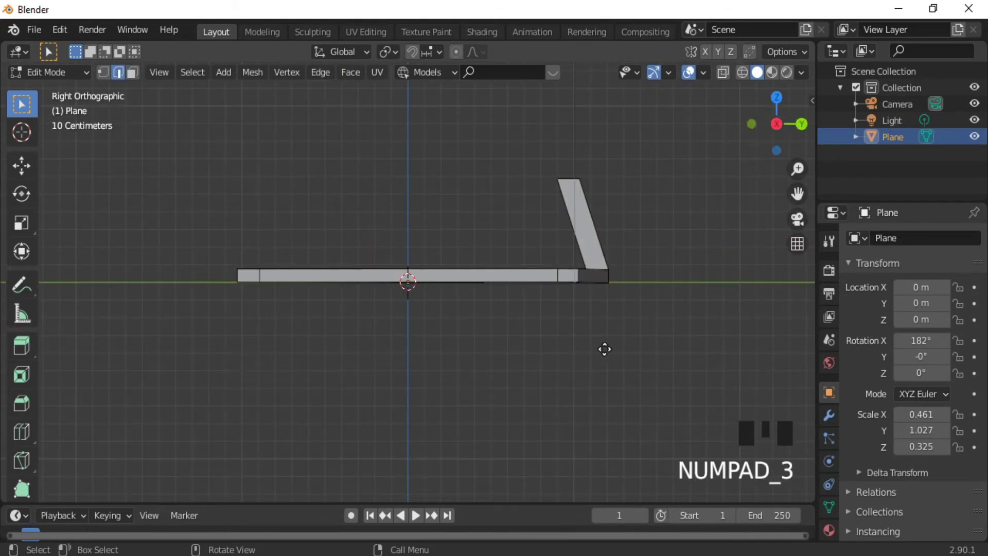
key(g)
key(y)
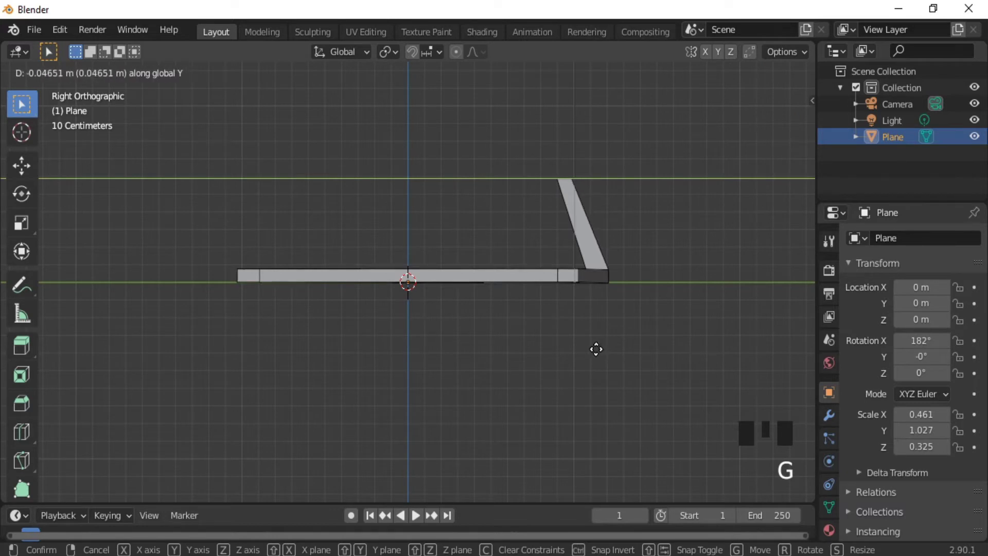
click(595, 350)
Step: Move the post's top face up about 0.047 m and about -0.014 m along Y in the side view
mouse_move(645, 285)
middle_down()
mouse_move(520, 316)
mouse_move(521, 335)
mouse_move(581, 347)
mouse_move(681, 298)
mouse_move(660, 322)
mouse_move(635, 269)
middle_up()
click(132, 72)
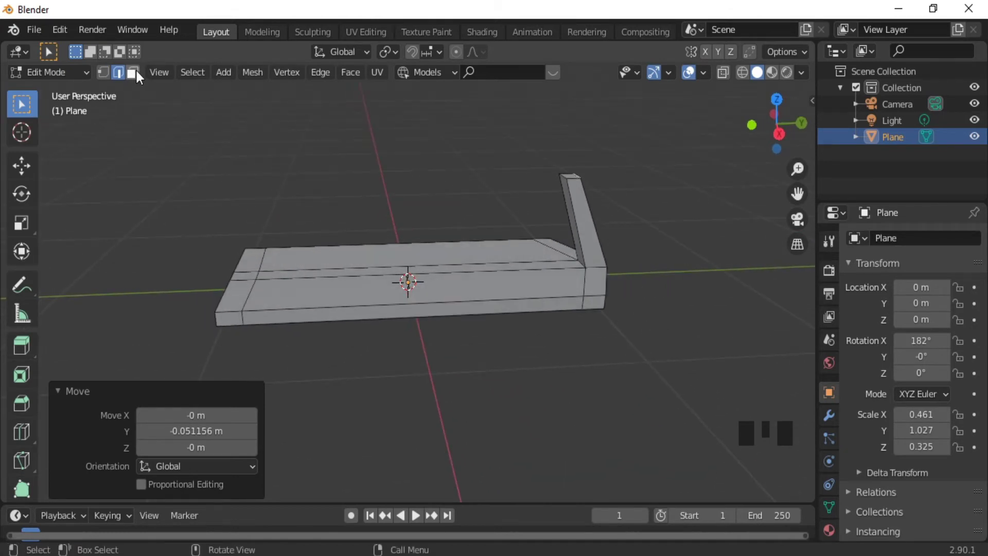
click(570, 174)
key(KP_3)
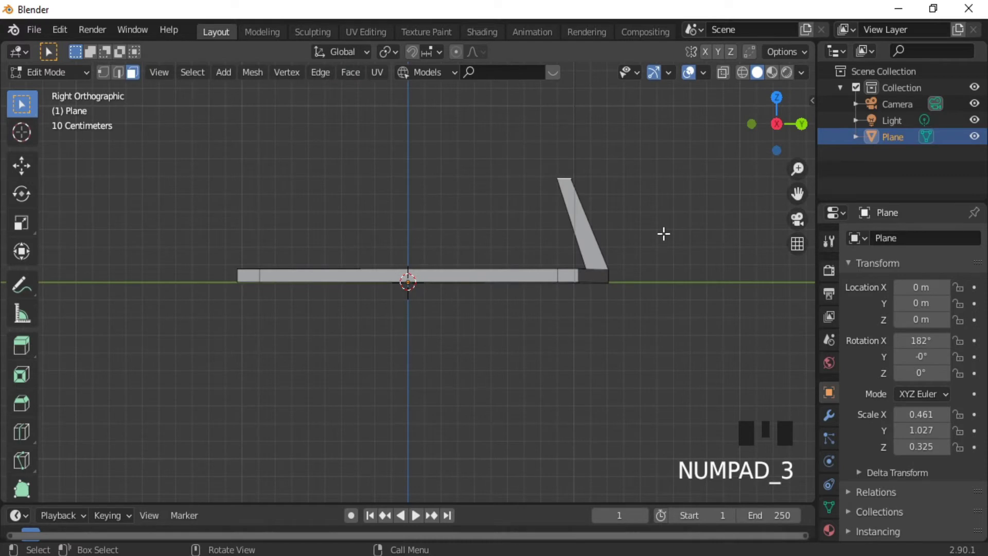
key(g)
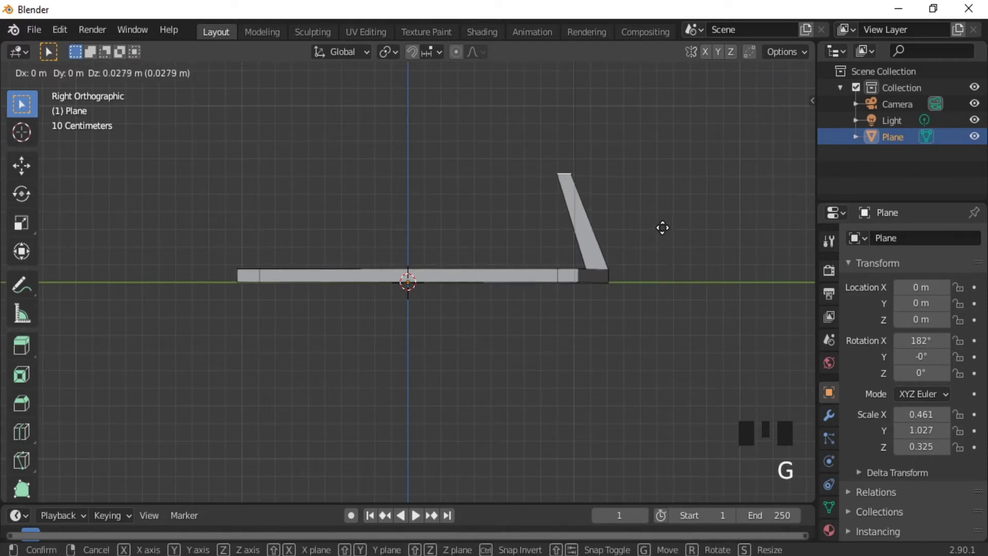
click(661, 225)
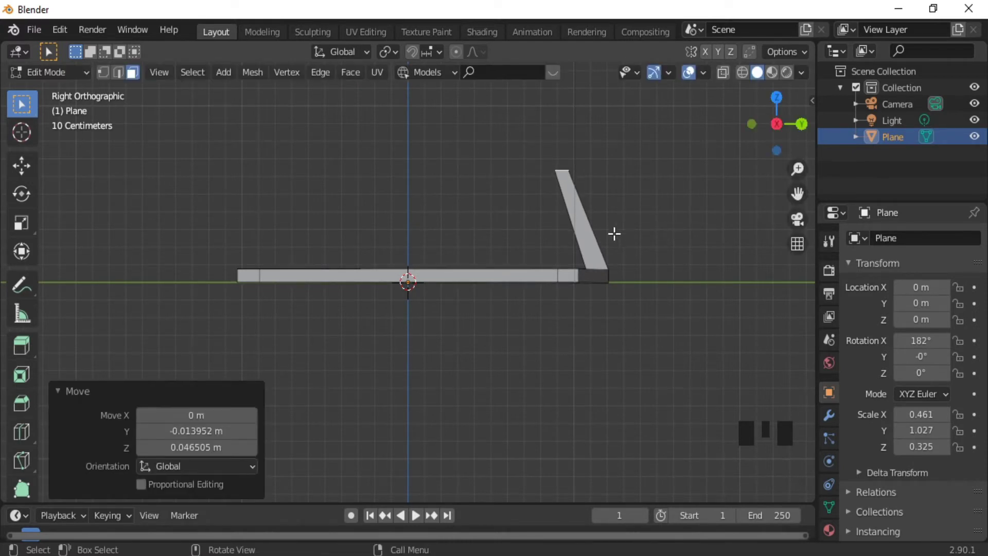
Step: Add a horizontal loop cut around the post and slide it close to the top, with a factor of about -0.76
key(ctrl+r)
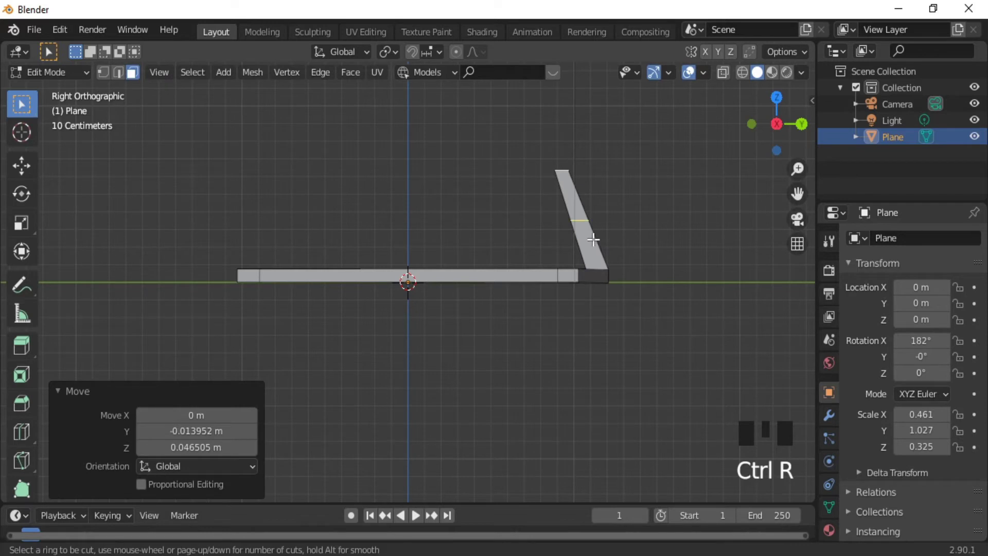
click(593, 239)
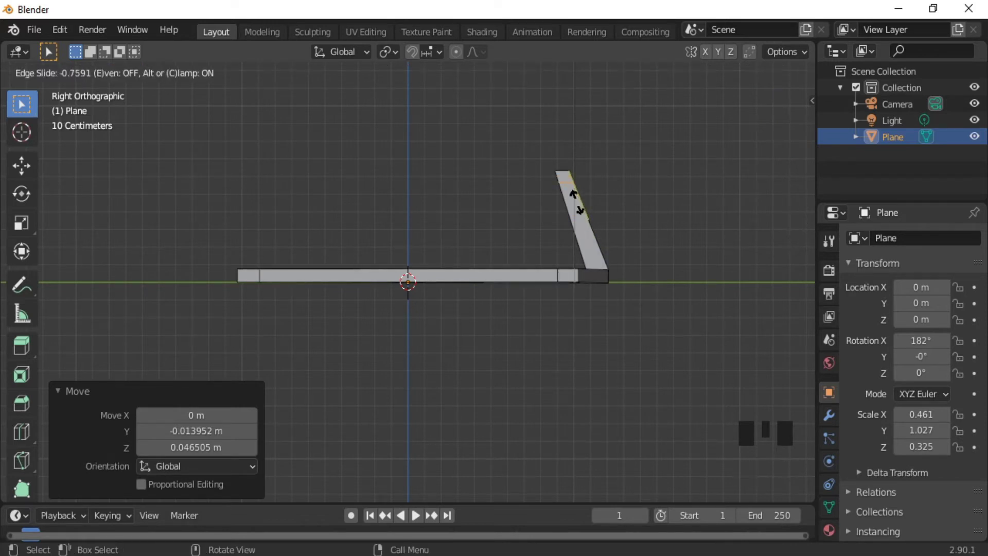
click(577, 202)
Step: Extrude the post's upper inward-facing face about -2.10 m along global Y to form a long arm over the slab
middle_drag(541, 192, 540, 218)
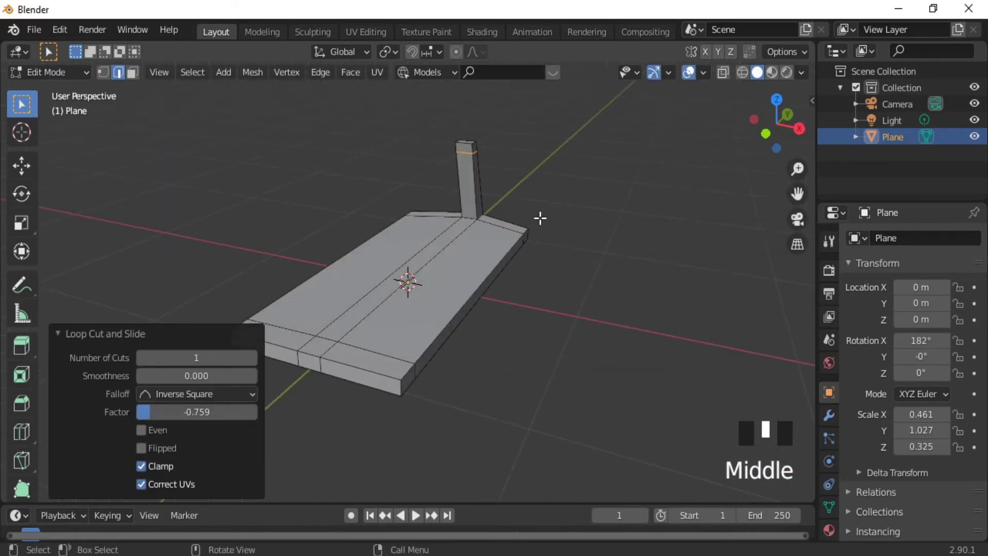
click(132, 73)
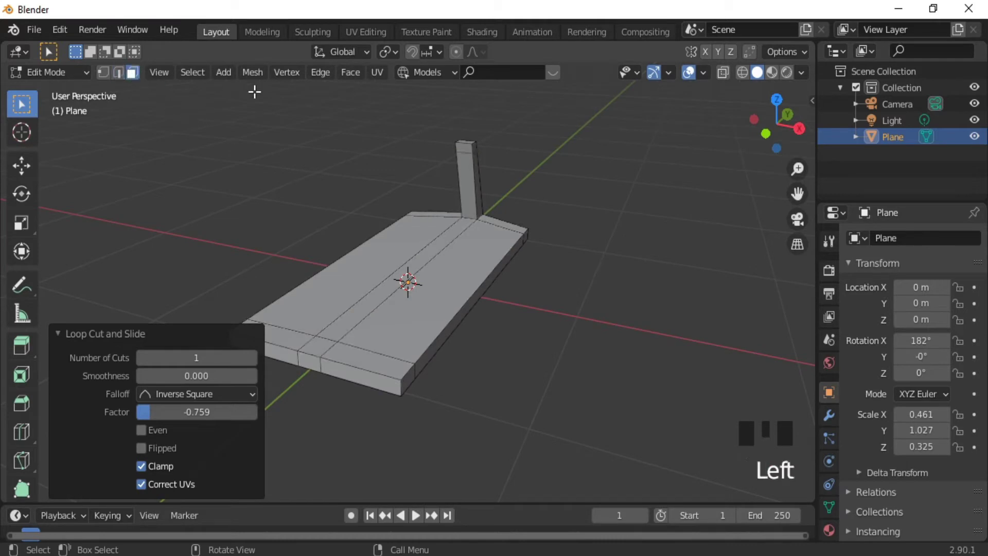
click(467, 148)
key(KP_3)
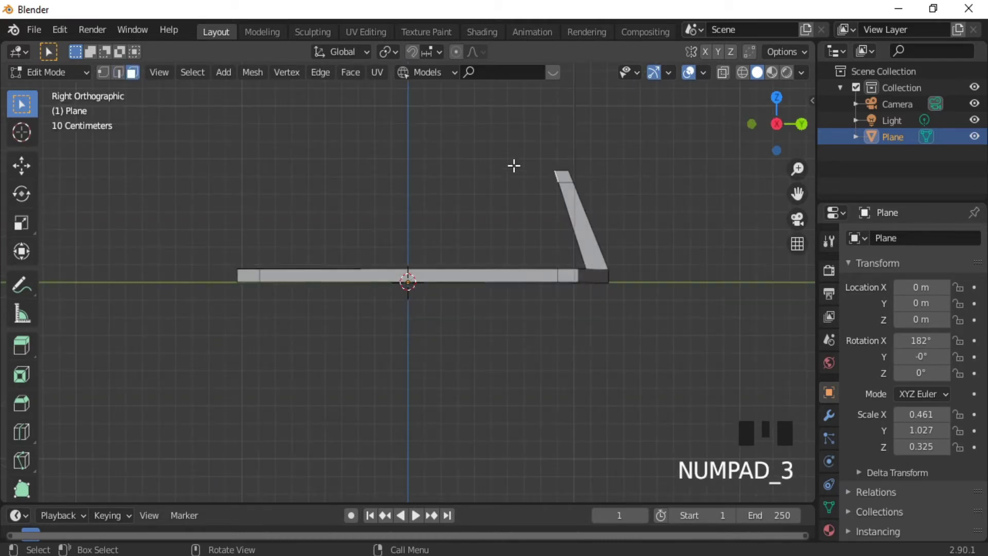
key(e)
key(y)
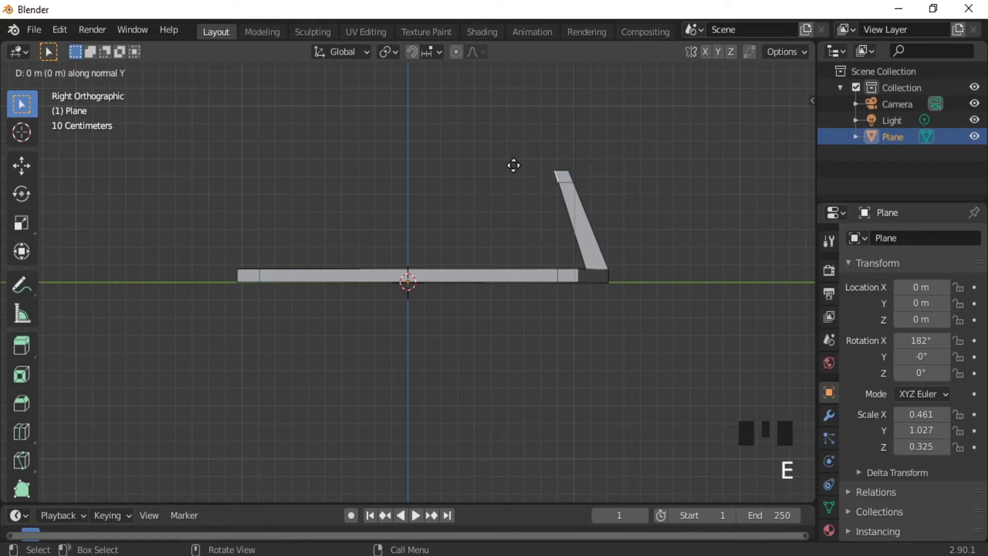
key(y)
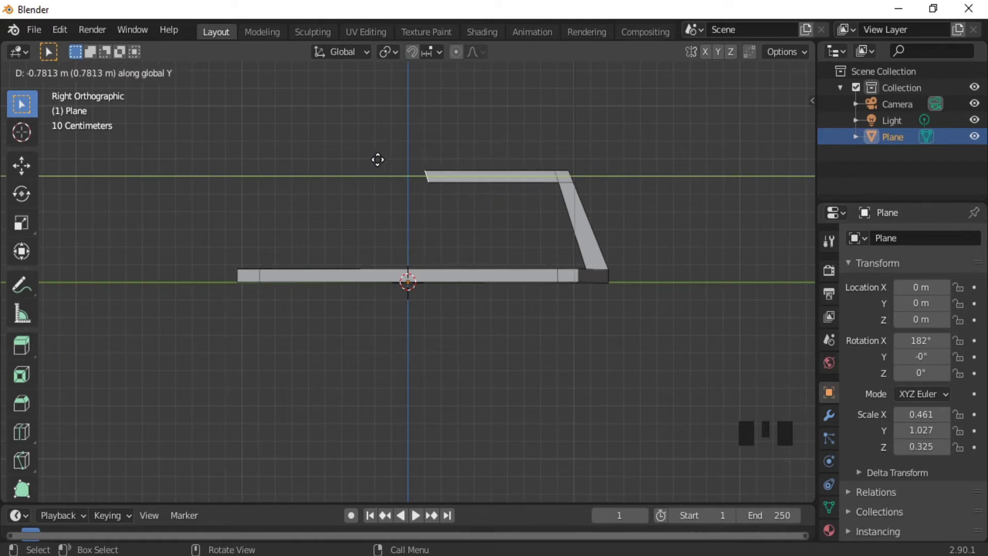
click(165, 158)
Step: Add four evenly spaced crosswise loop cuts to the long upper arm
middle_drag(319, 188, 435, 243)
key(ctrl+r)
click(433, 242)
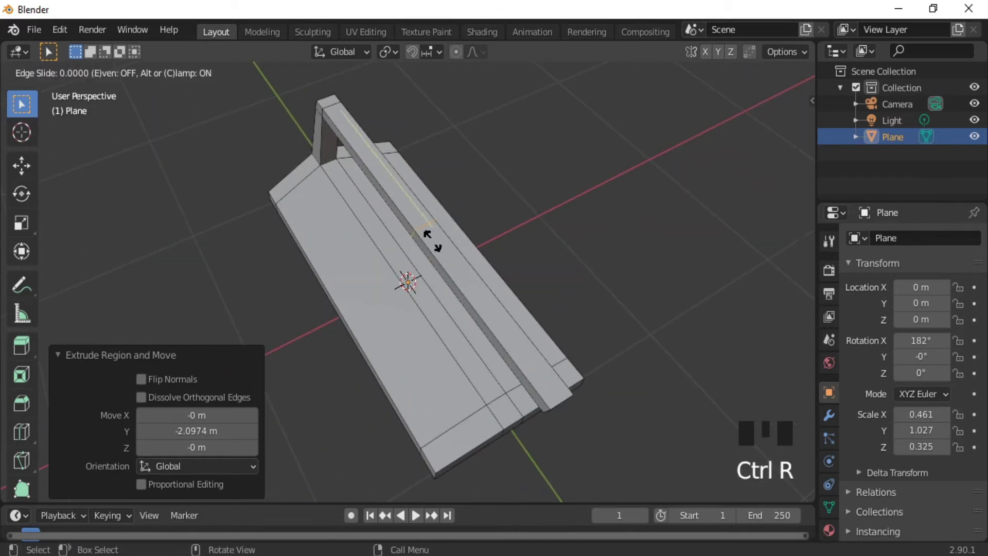
right_click(432, 239)
click(252, 358)
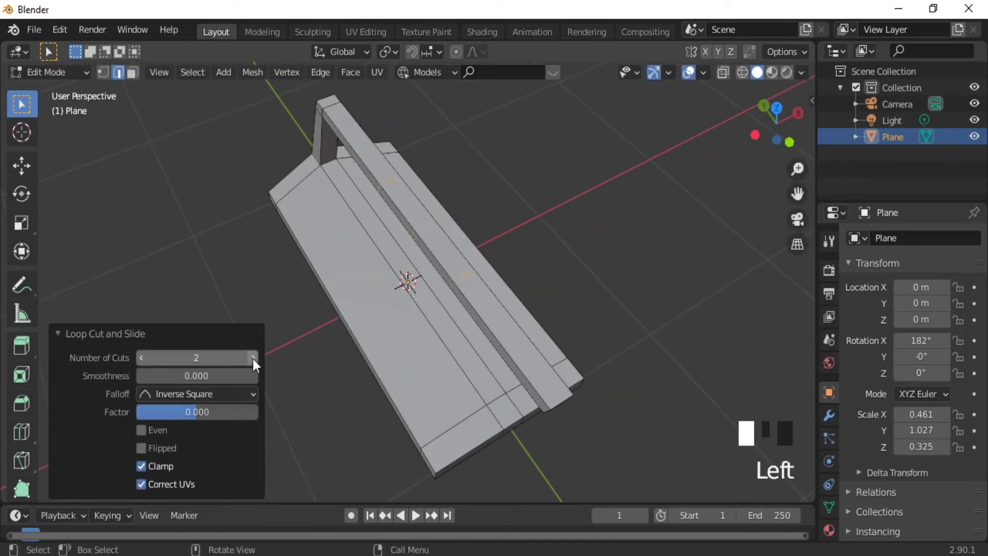
click(252, 358)
click(252, 358)
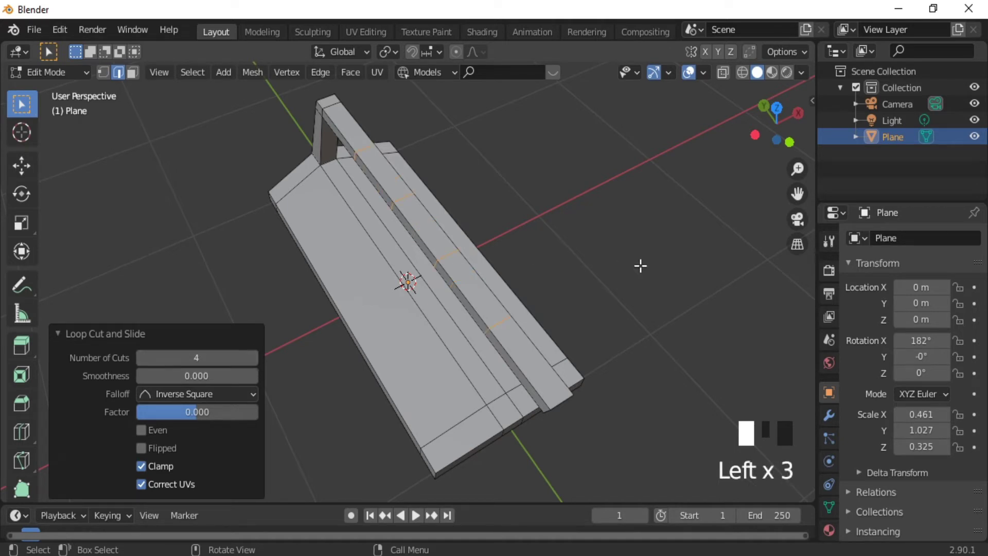
Step: Scale the arm's four loop cuts to about 1.93 along X to widen its middle section
key(s)
key(x)
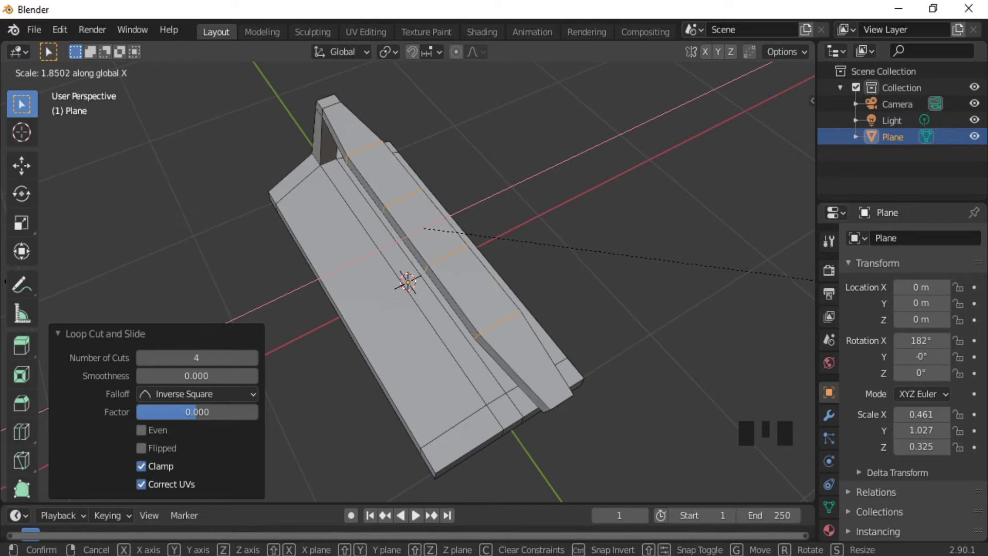
click(549, 376)
Step: Lower the top edge of the arm's free end about 0.033 m along Z to taper the tip
middle_drag(550, 376, 508, 324)
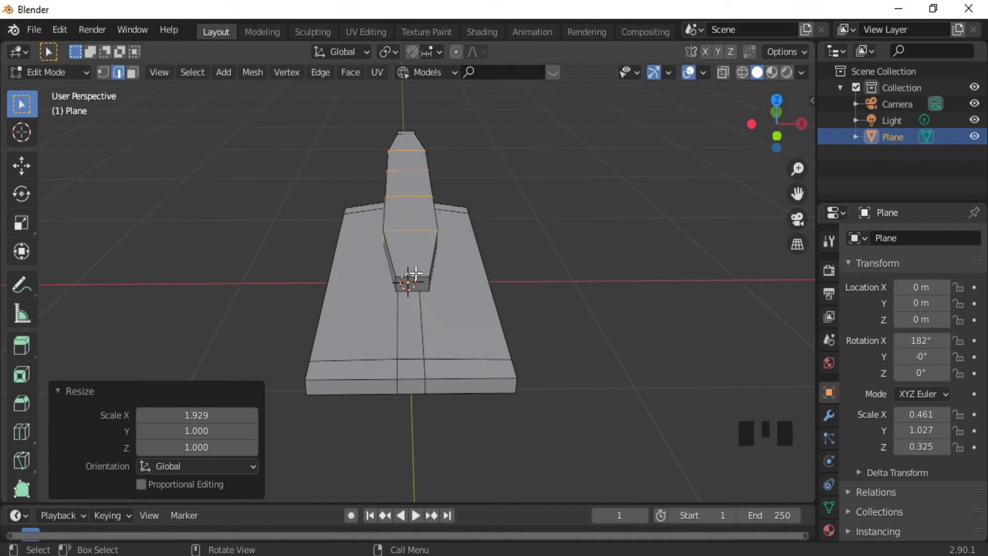
click(414, 272)
middle_drag(520, 262, 430, 240)
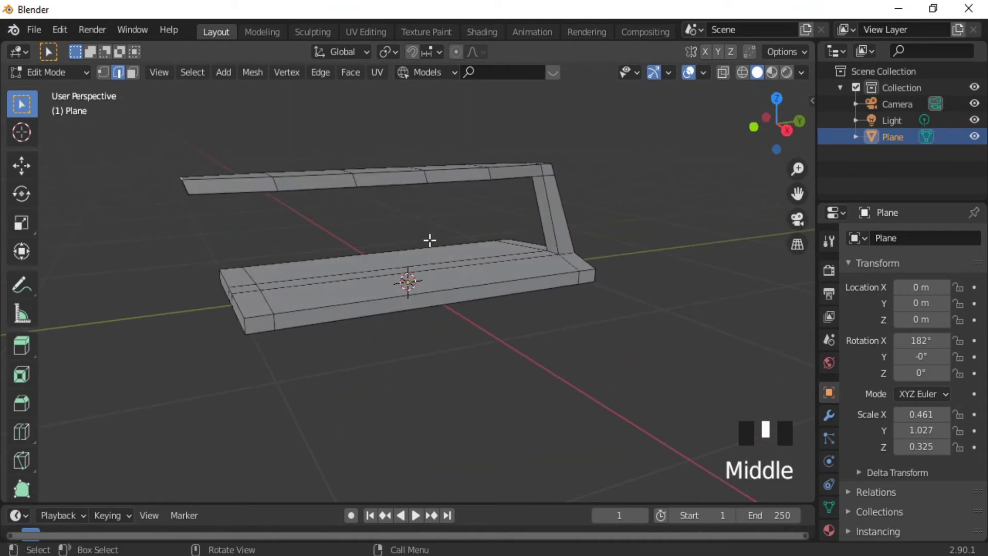
key(g)
key(z)
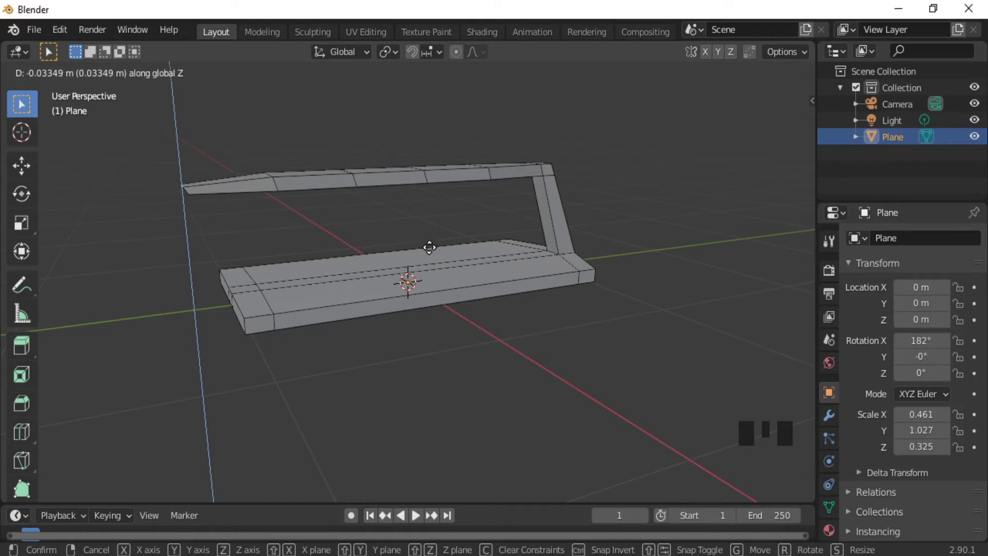
click(430, 247)
middle_drag(319, 225, 381, 255)
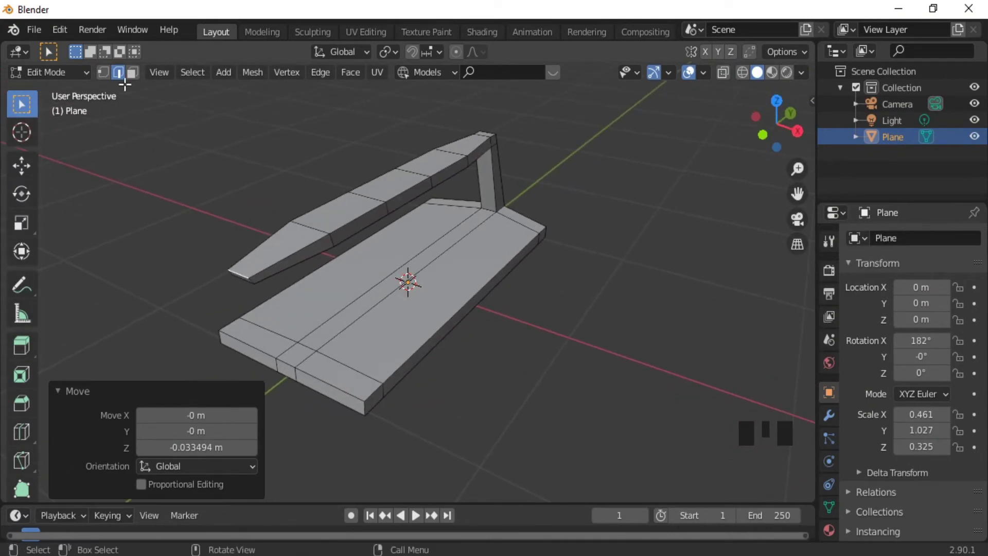
Step: Extrude the small central top face at the slab's blunt end about 0.50 m up toward the arm to form a second post
click(132, 73)
click(299, 354)
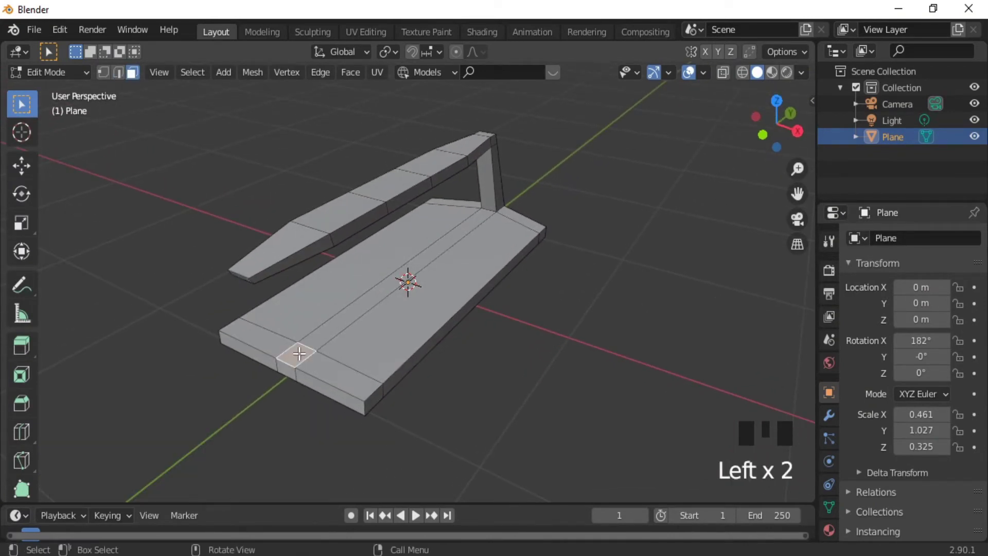
key(KP_3)
key(e)
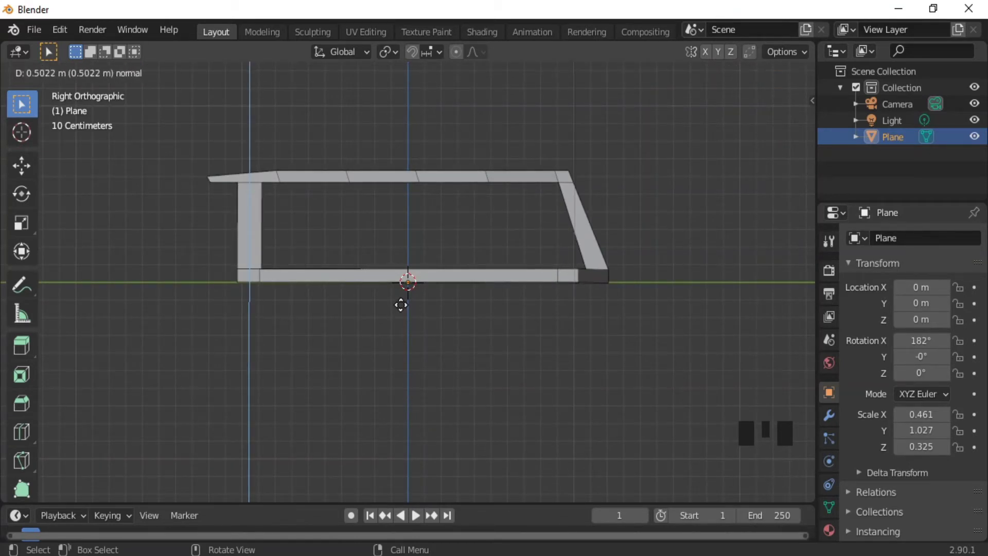
click(400, 306)
Step: Shift the second post's top face about 0.177 m along global Y and raise it about 0.005 m to meet the arm
key(g)
key(y)
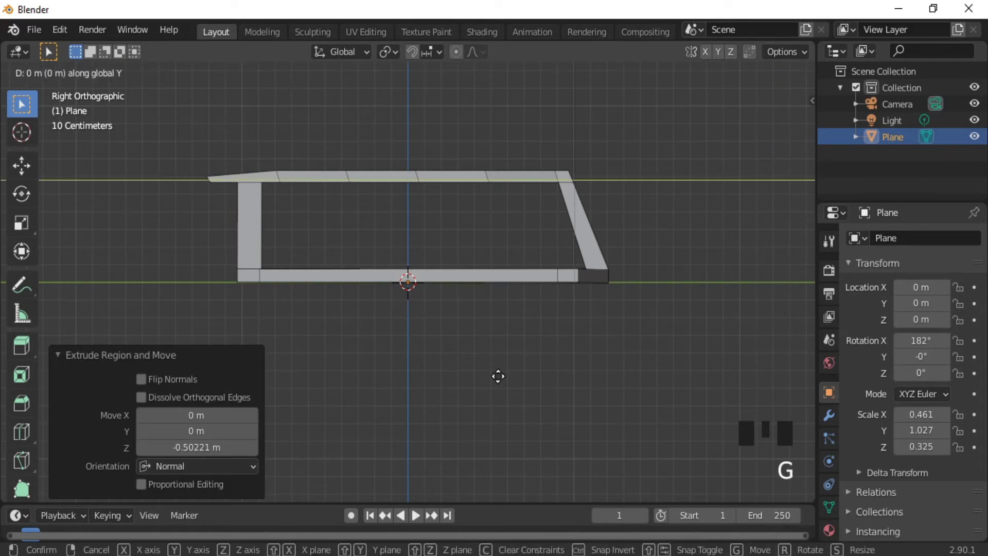
click(527, 376)
key(g)
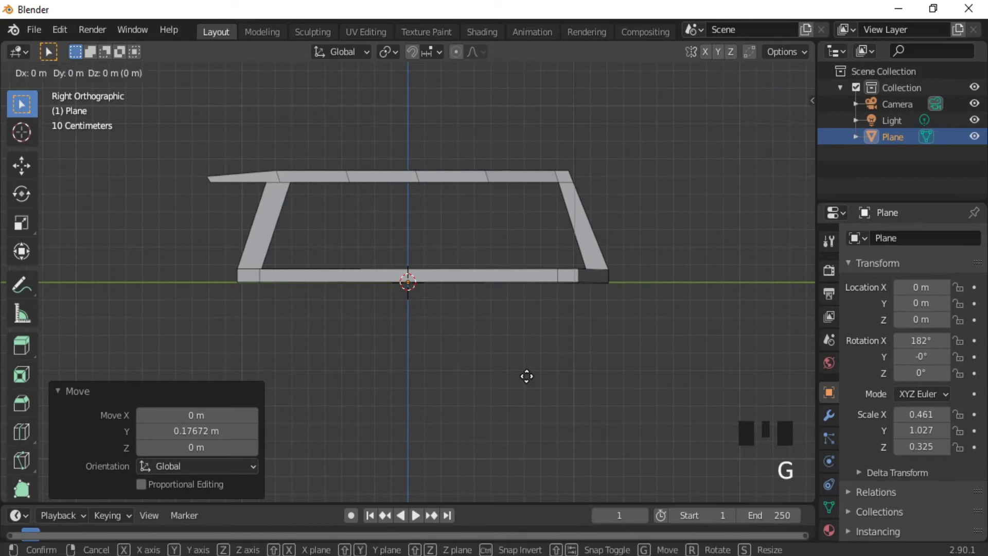
key(z)
click(527, 376)
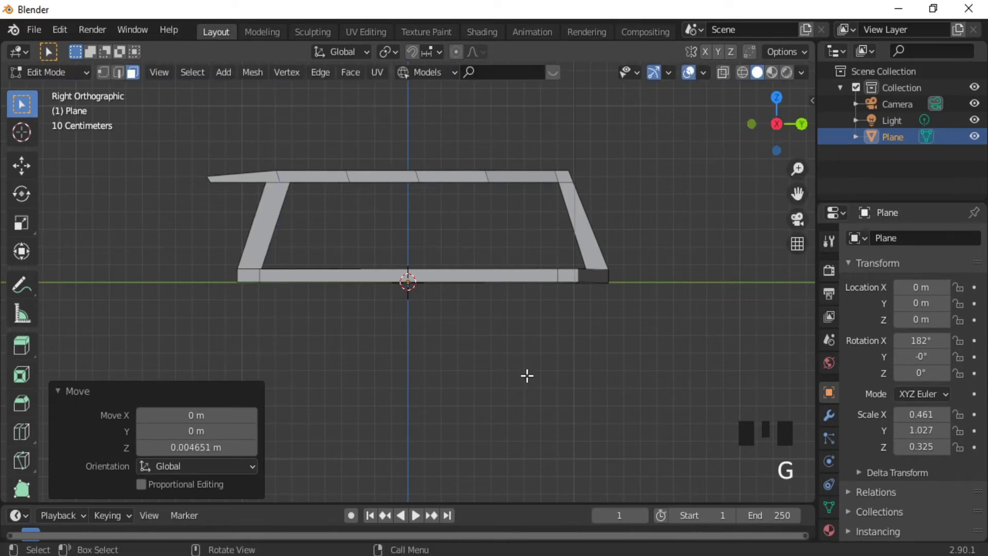
Step: Using X-ray display, move the outer edge of the second post's top about 0.032 m along global Y, inside the arm
click(722, 73)
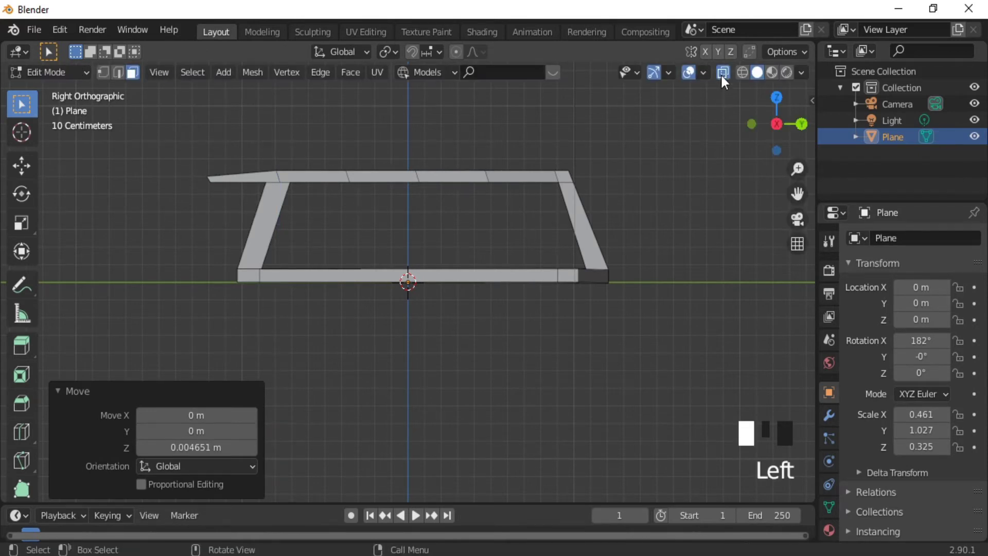
middle_drag(347, 202, 448, 279)
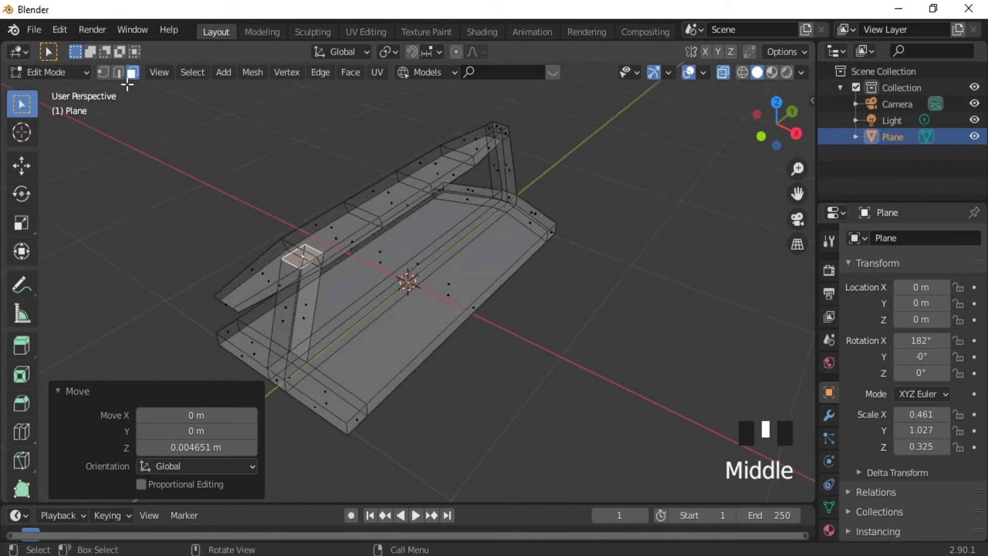
click(118, 75)
click(287, 265)
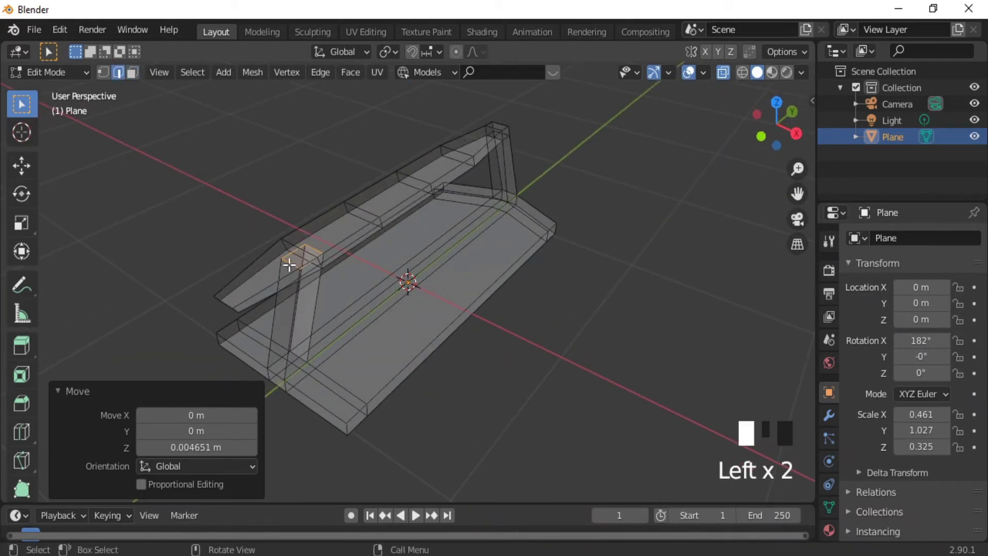
key(g)
key(y)
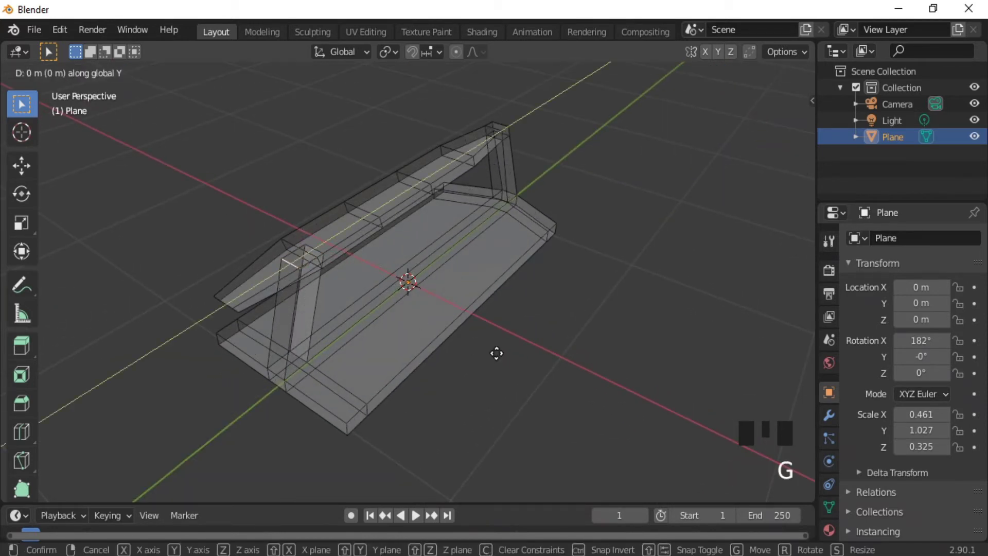
click(500, 350)
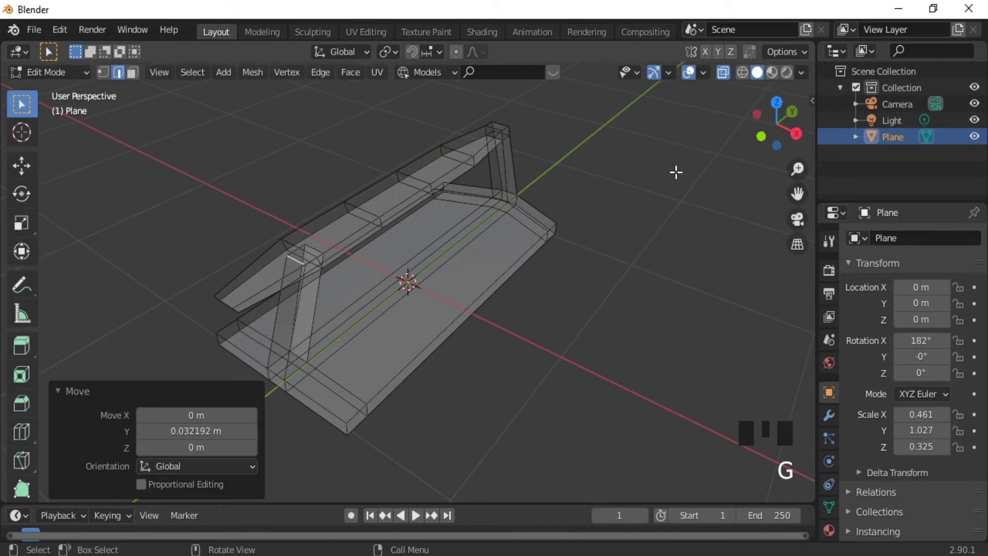
click(722, 72)
Step: Bevel the near vertical corner edge at the slab's blunt end with a width of about 0.032 m and 3 segments
middle_drag(567, 311, 500, 232)
key(Tab)
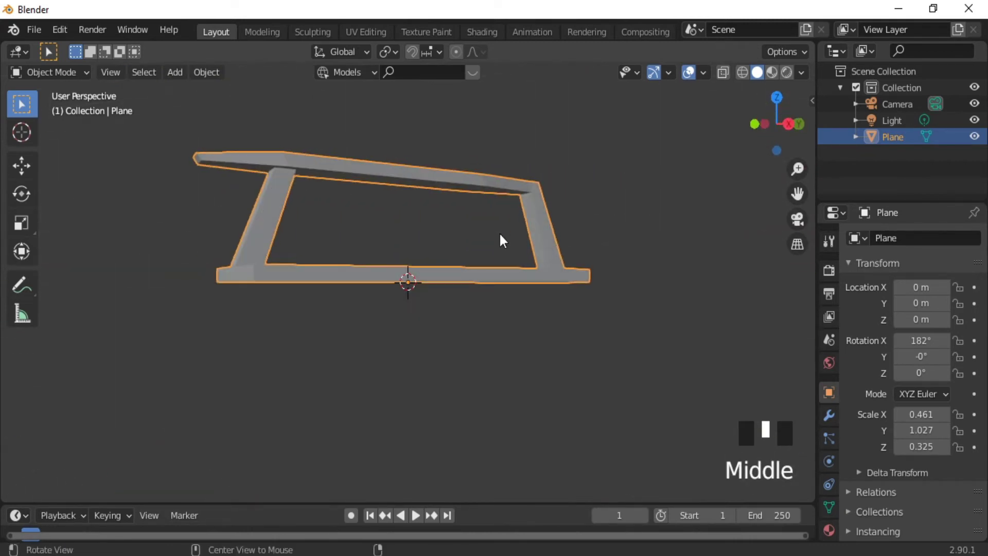
middle_drag(511, 199, 500, 290)
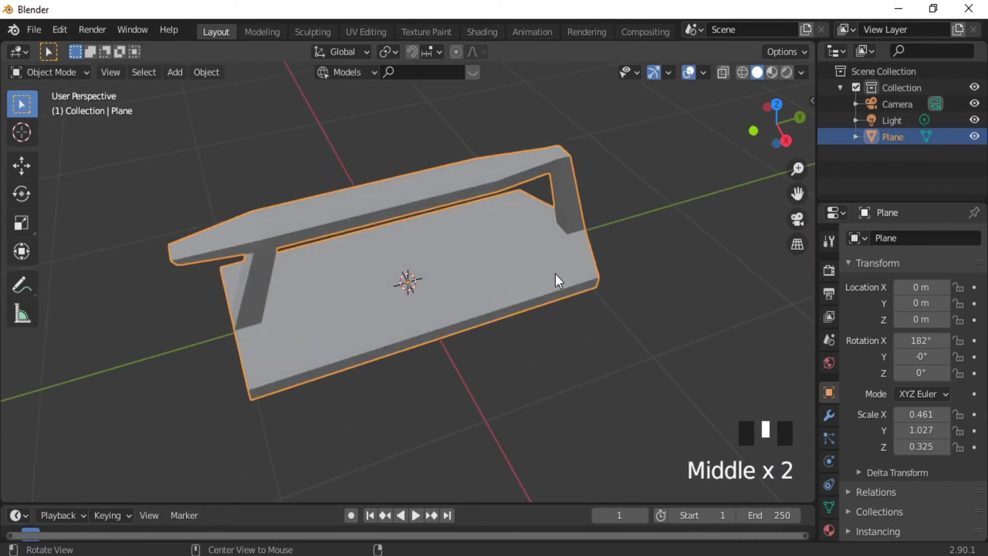
key(Tab)
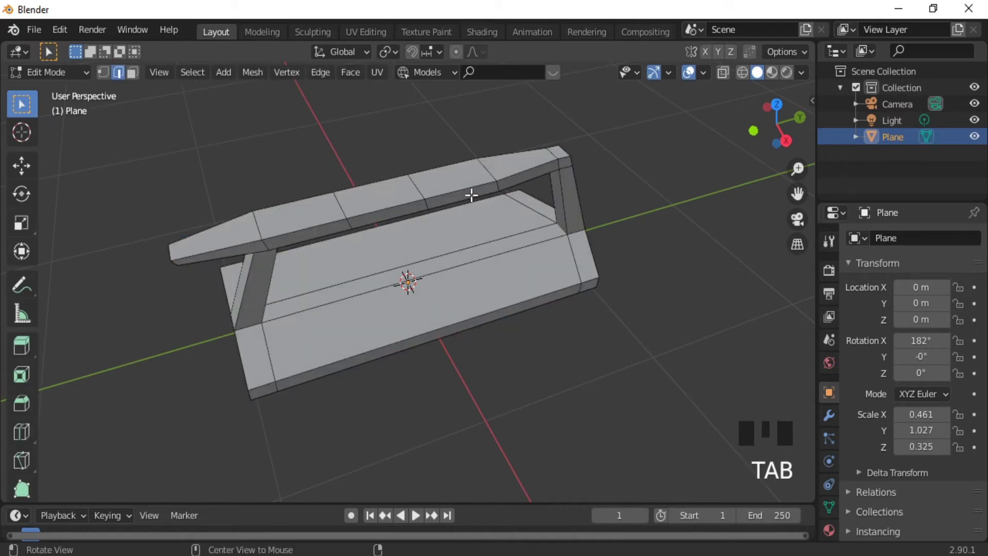
middle_drag(465, 221, 489, 168)
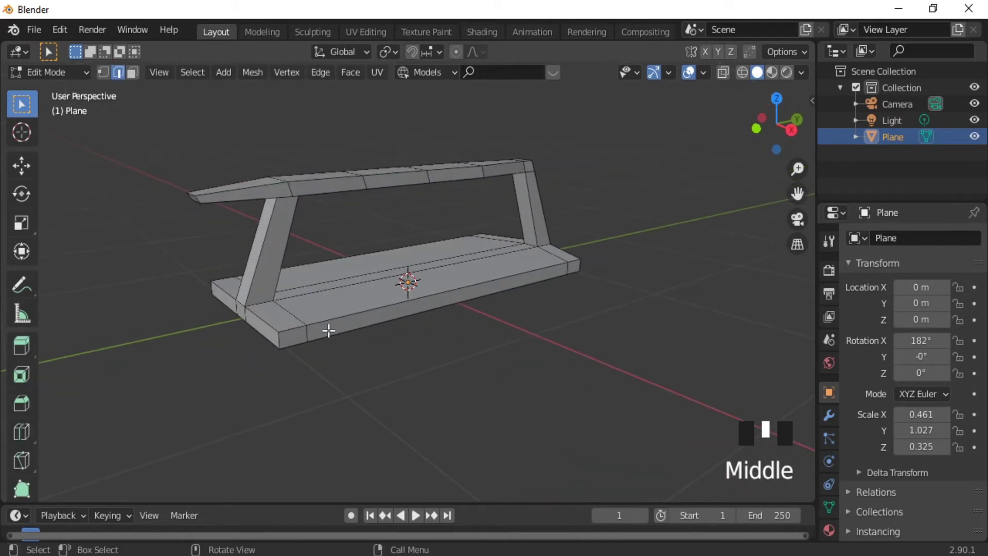
click(283, 336)
key(ctrl+b)
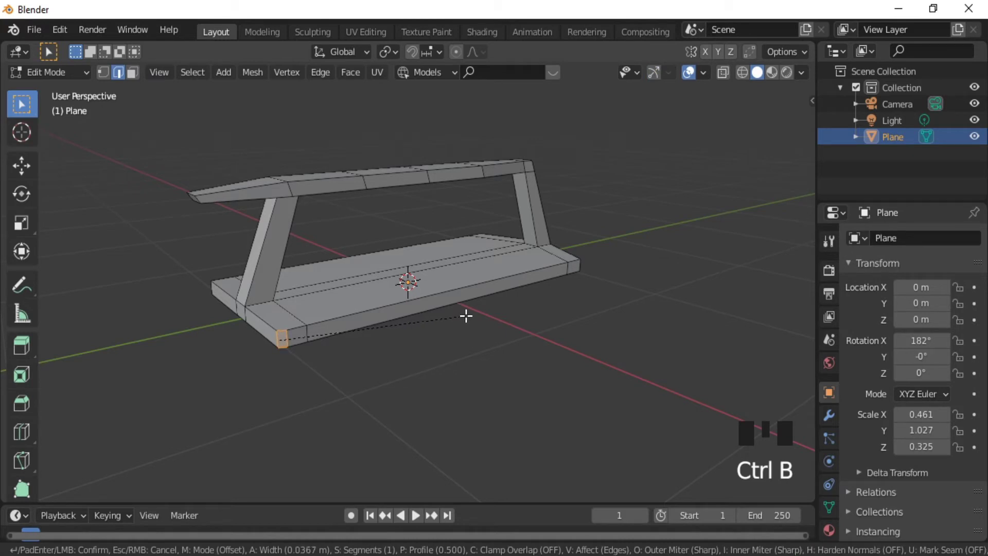
click(465, 316)
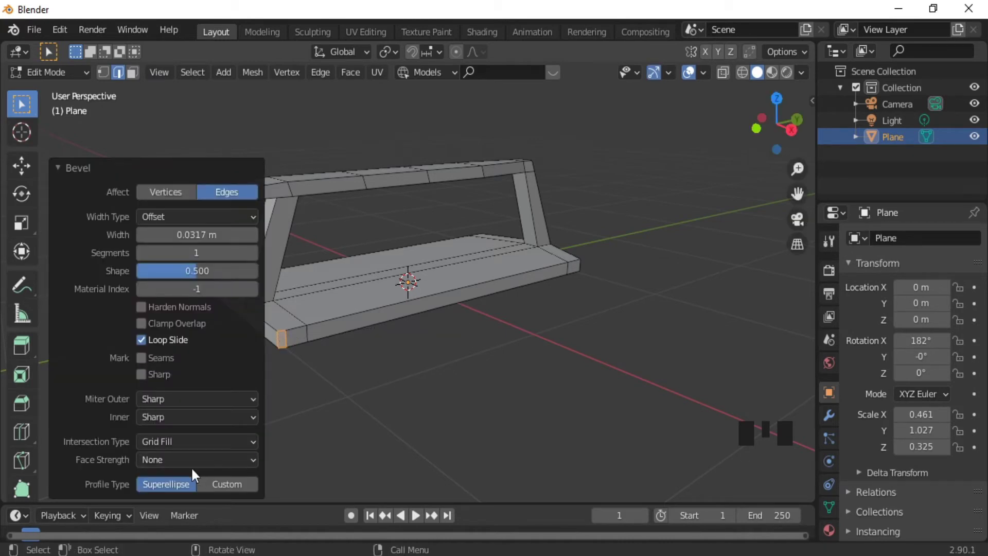
click(253, 253)
click(254, 252)
click(73, 165)
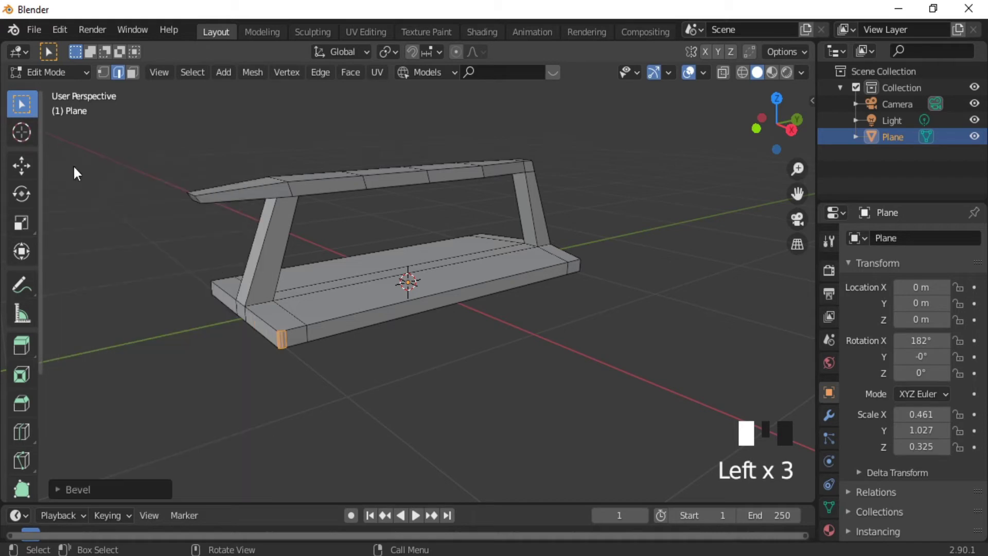
Step: Bevel the two vertical shoulder edges at the slab's pointed end with 3 segments each
middle_drag(537, 292, 335, 278)
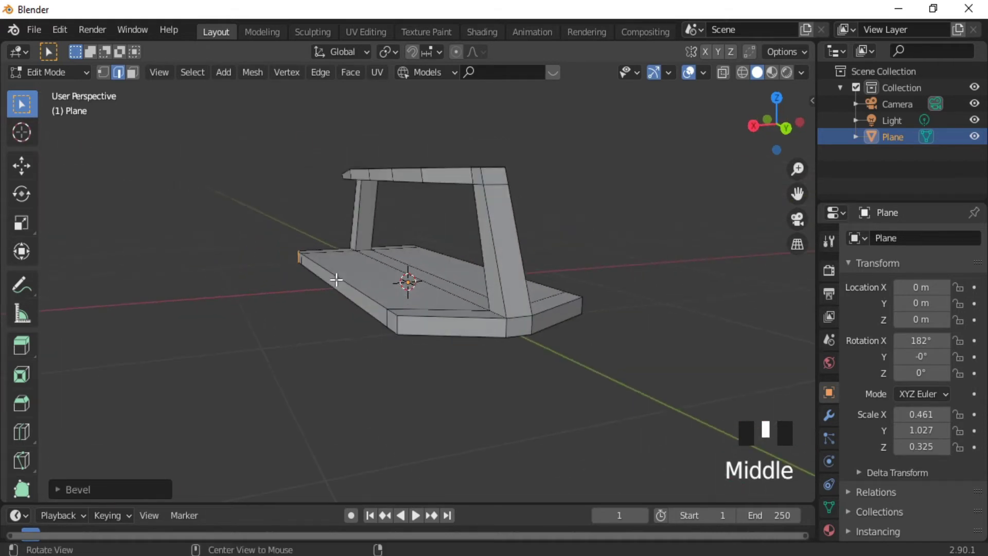
click(398, 327)
key(ctrl+b)
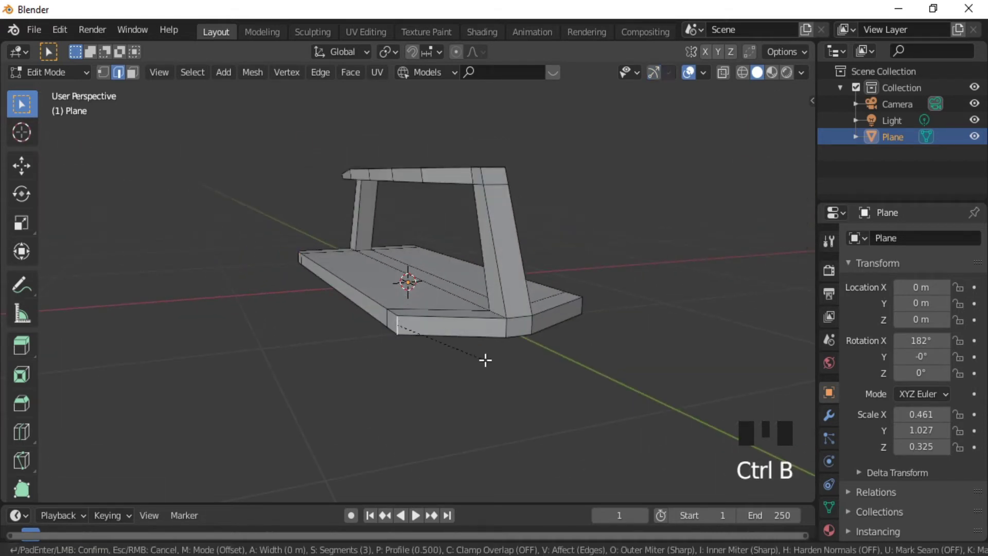
click(534, 342)
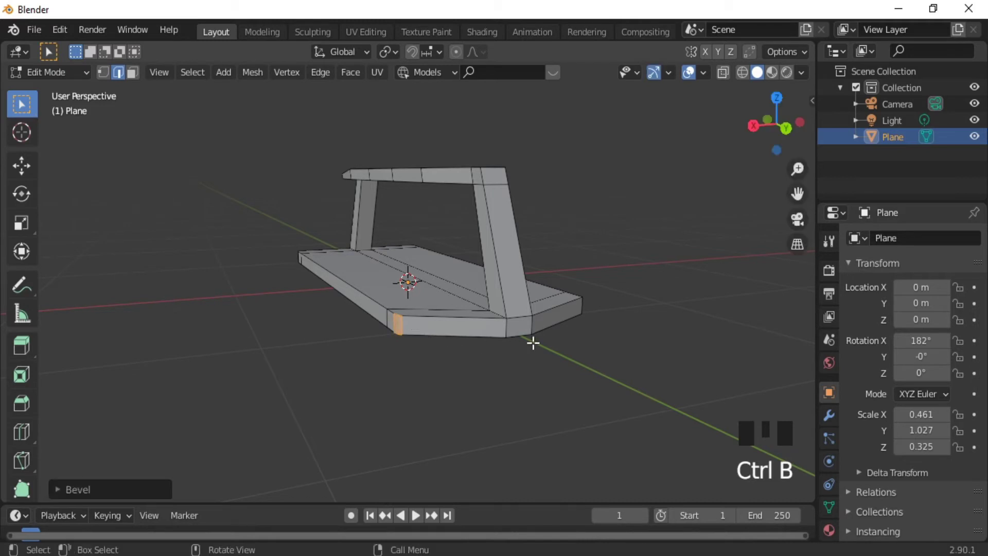
middle_drag(597, 309, 479, 315)
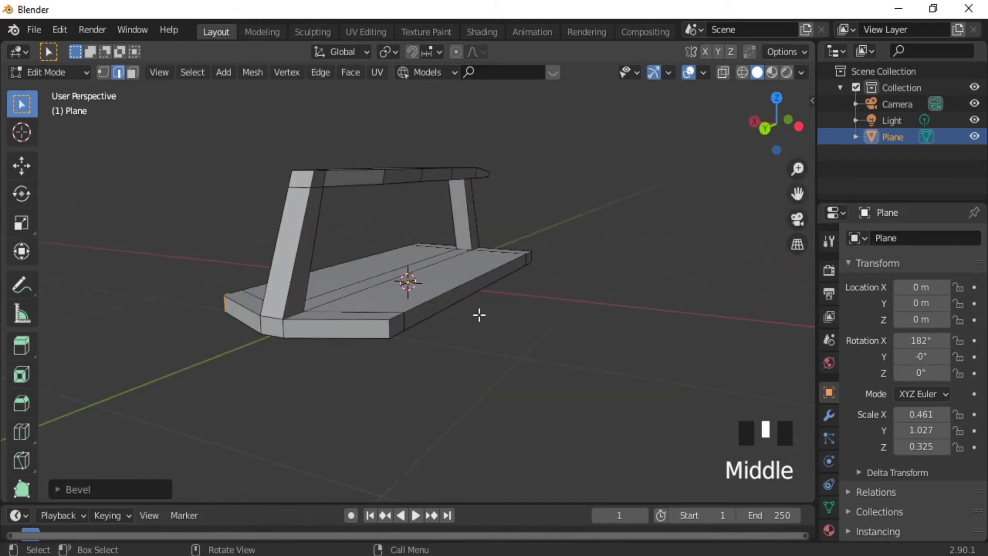
click(396, 326)
key(ctrl+b)
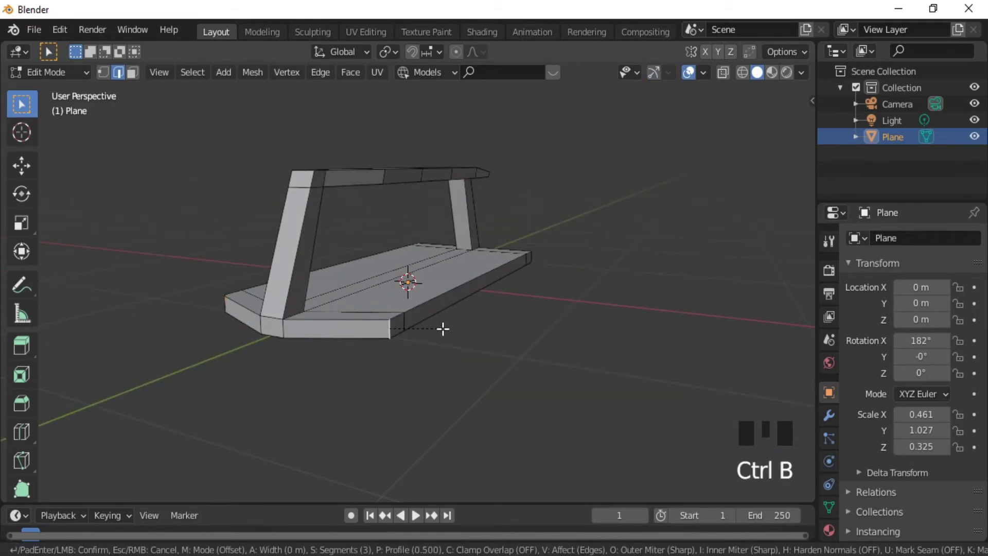
click(455, 329)
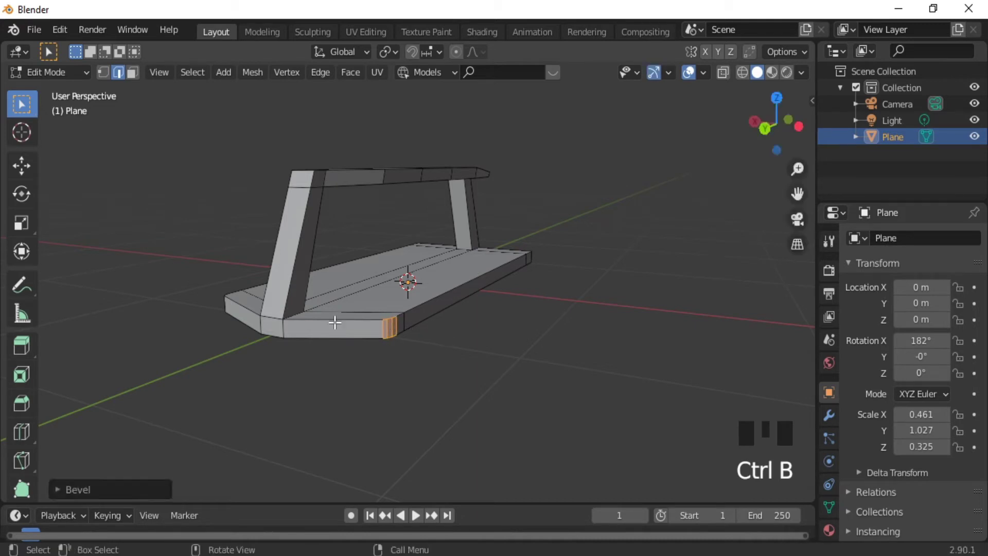
Step: Try beveling the edge where the leaning post at the tip meets the slab, about 0.06 m wide with 3 segments
click(292, 312)
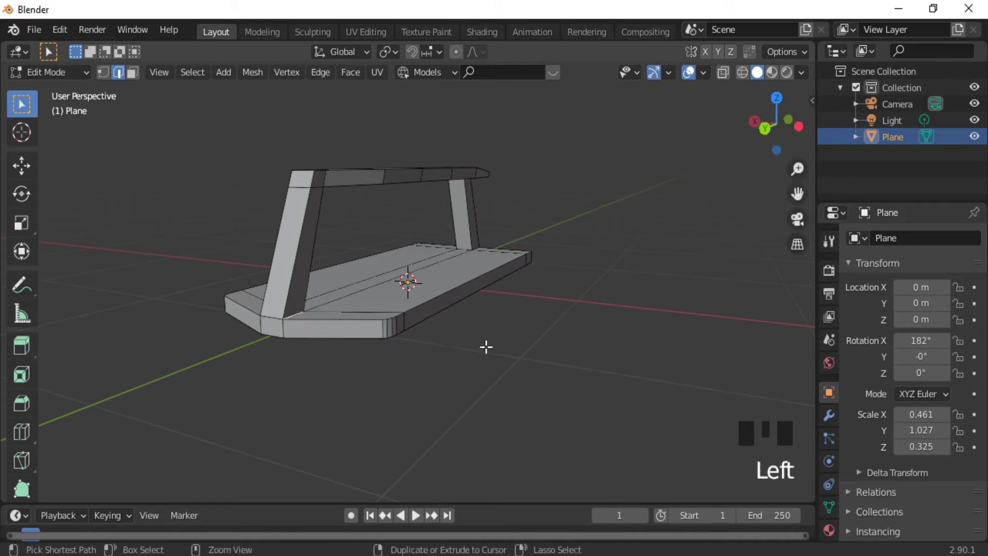
key(ctrl+b)
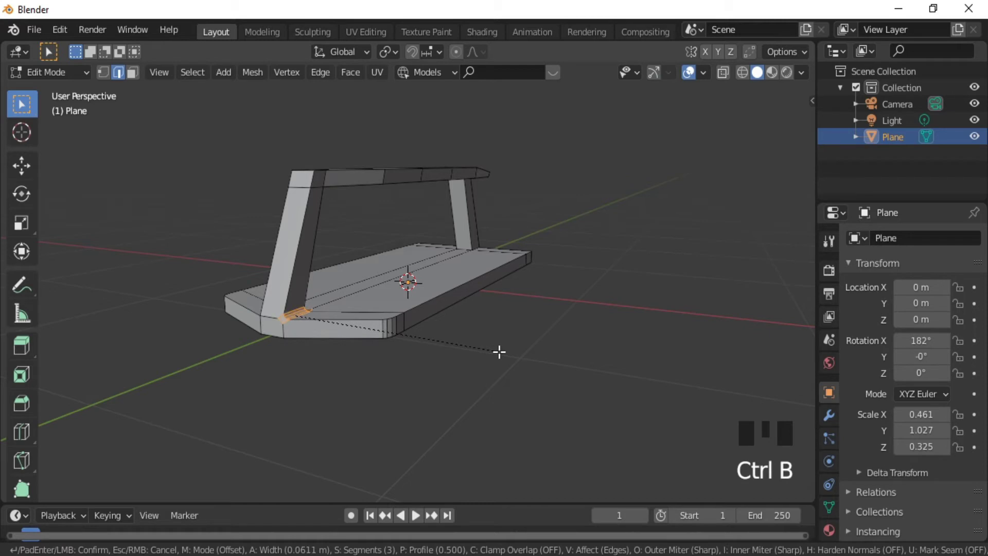
click(499, 351)
middle_drag(311, 343, 534, 347)
click(536, 348)
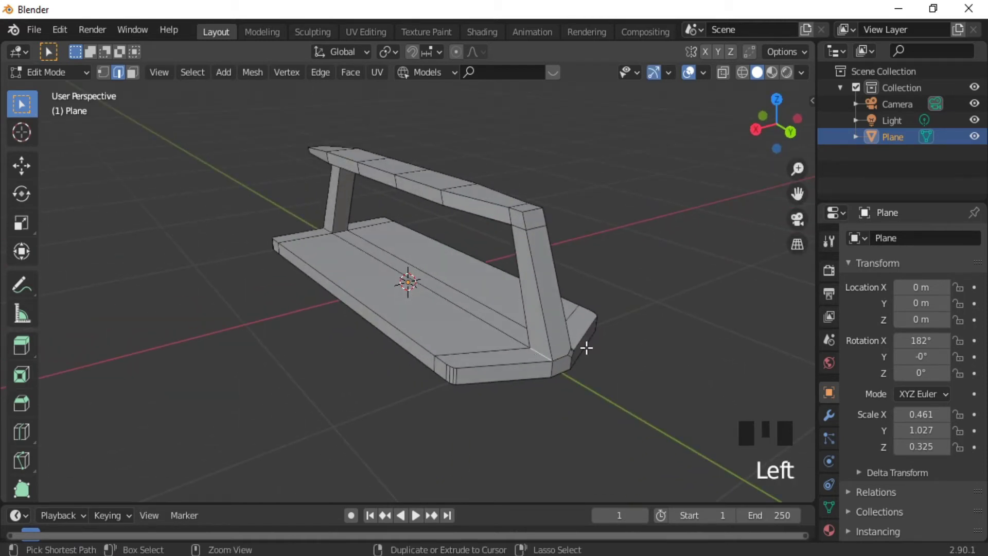
key(ctrl+b)
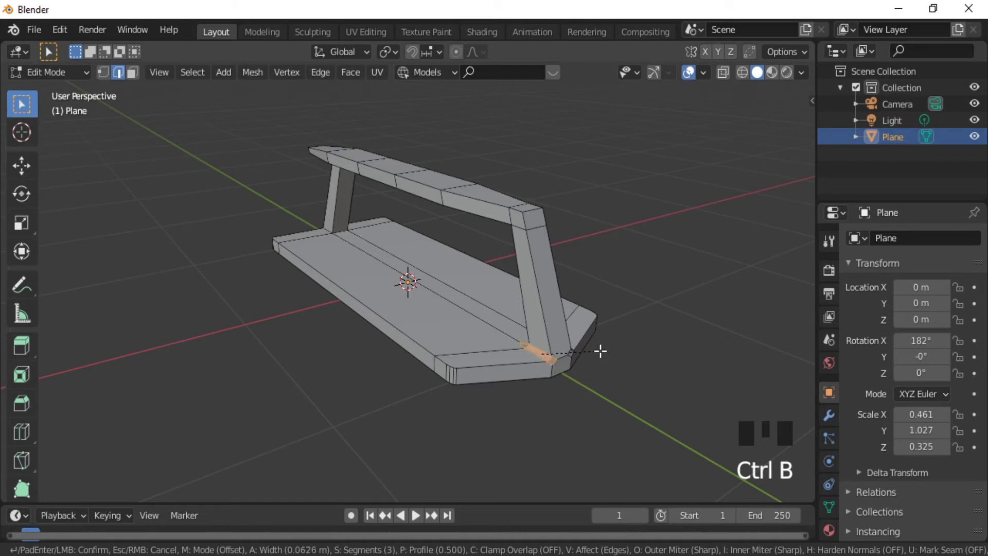
click(600, 351)
Step: Inspect the bevel at the leaning post's foot with overlays hidden, restore the overlays and undo that bevel
click(688, 74)
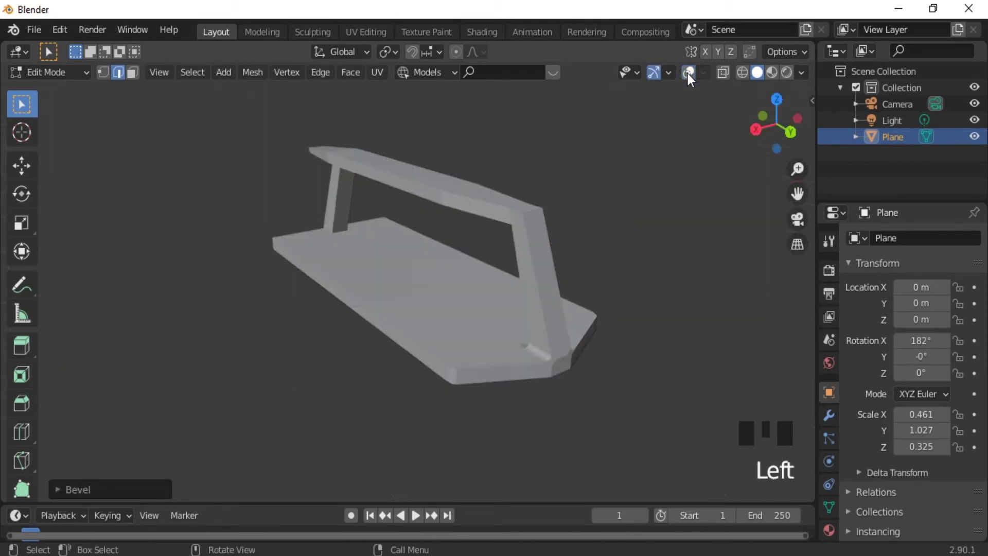
middle_drag(672, 282, 560, 285)
key(Tab)
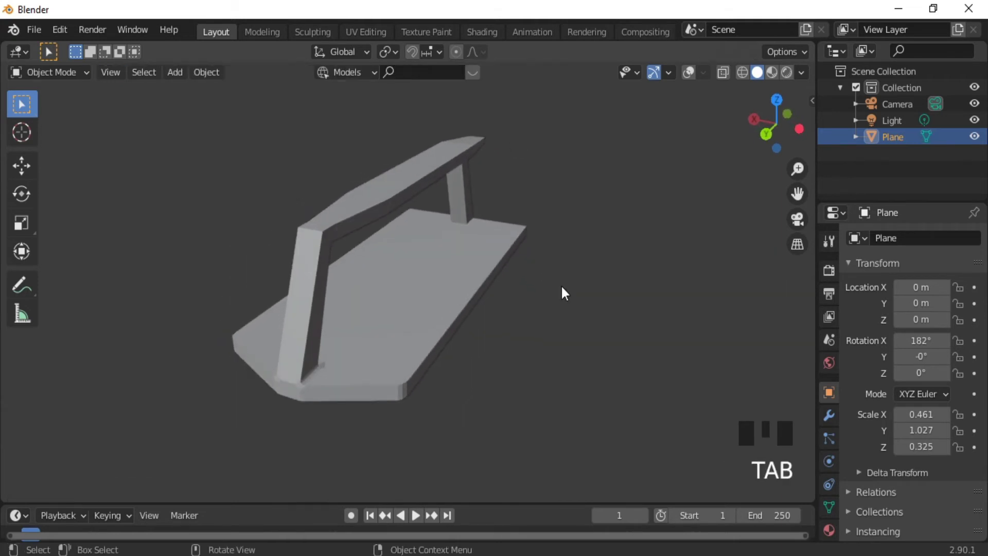
click(688, 73)
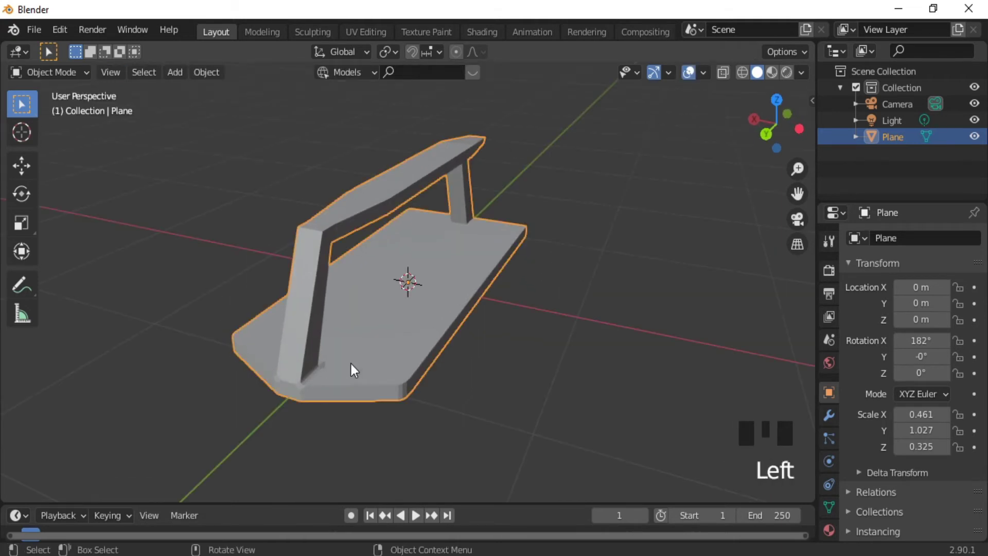
key(Tab)
key(ctrl+z)
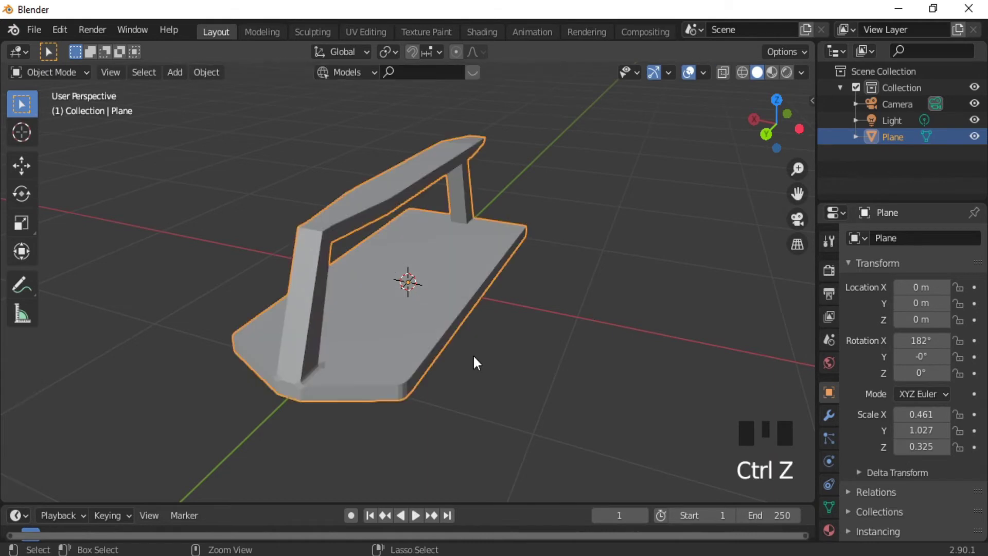
key(ctrl+z)
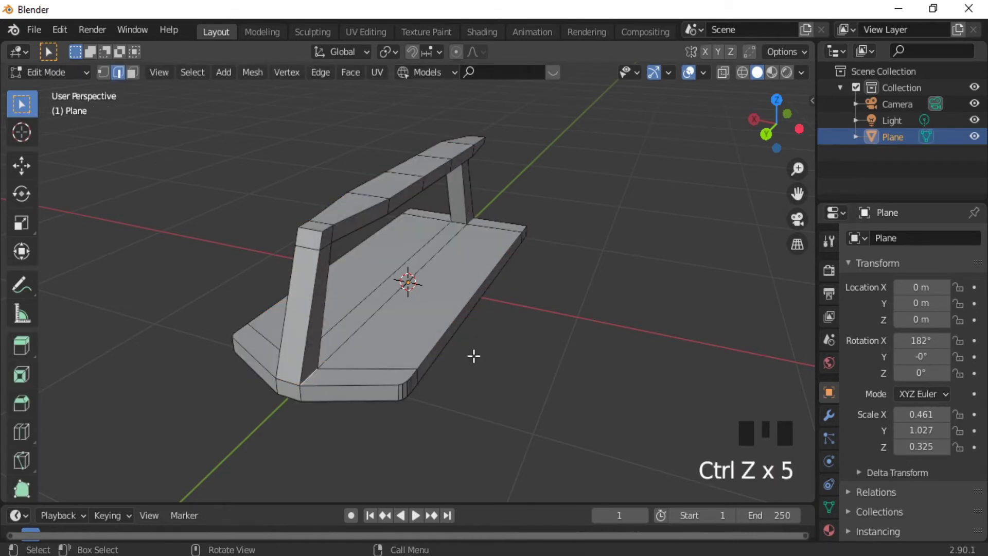
Step: Leave mesh editing and move the handle-and-slab object about 4.49 m along the Y axis, away from the origin
key(Tab)
middle_drag(491, 353, 349, 310)
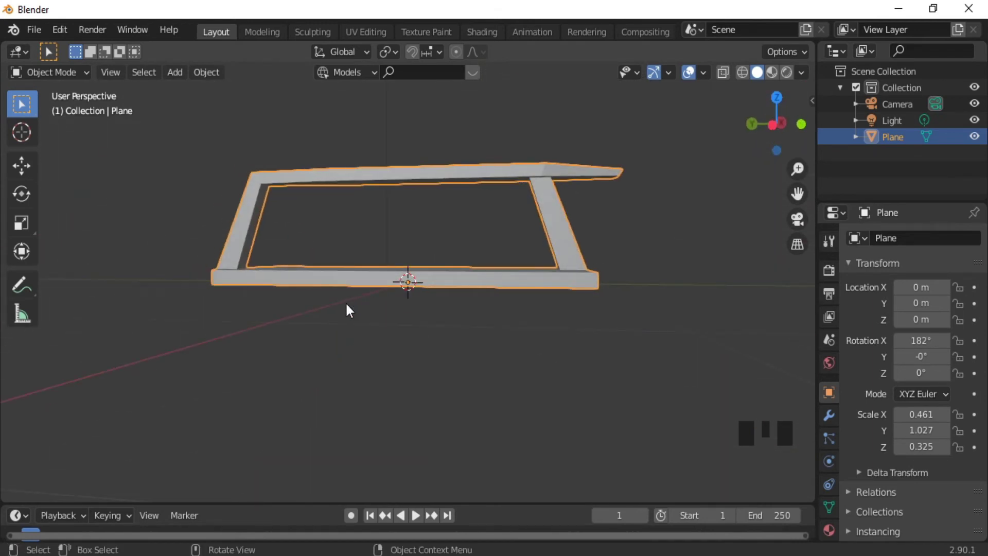
ctrl+middle_drag(406, 130, 466, 391)
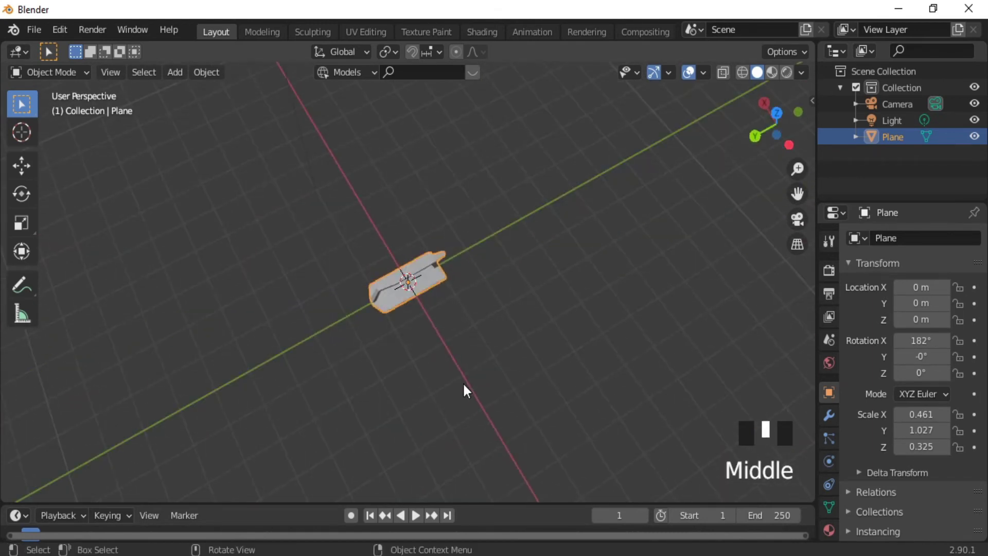
key(g)
key(y)
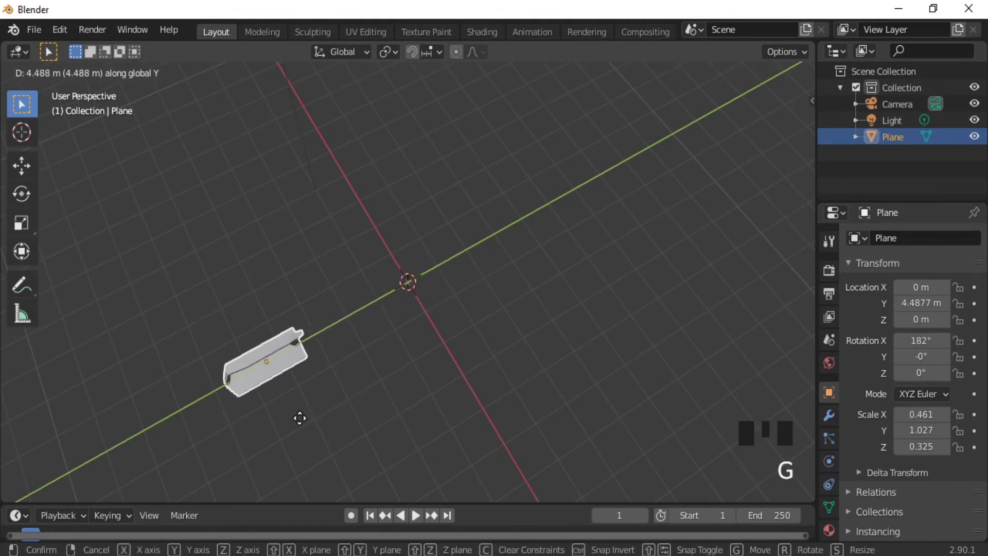
click(299, 417)
Step: Add a mesh circle at the origin and scale it down to about 0.211
ctrl+middle_drag(536, 397, 515, 284)
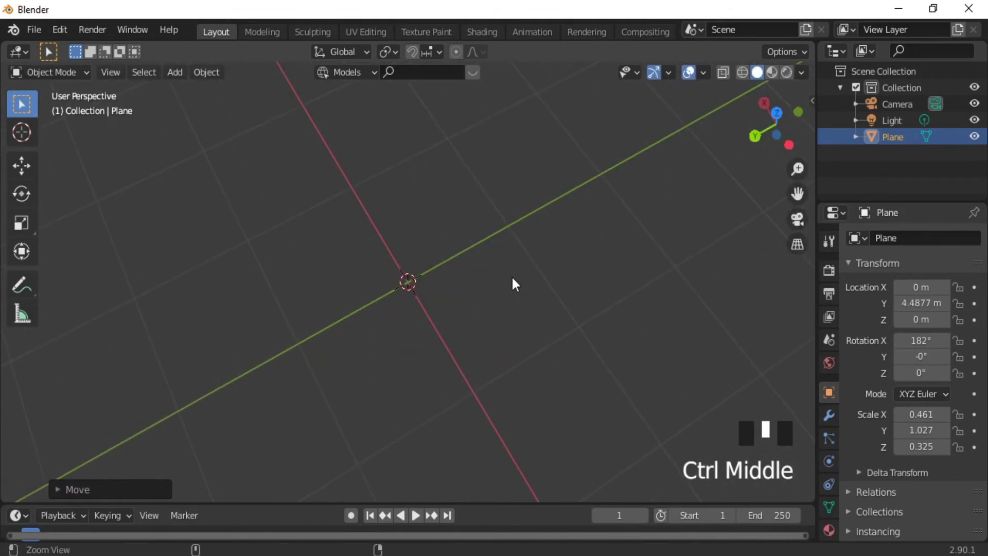
key(shift+a)
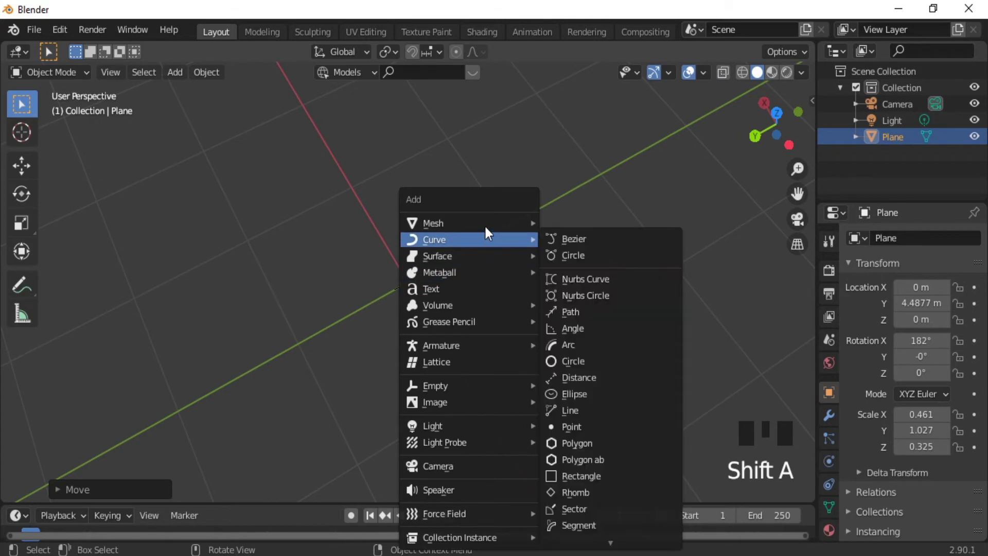
mouse_move(477, 222)
click(576, 255)
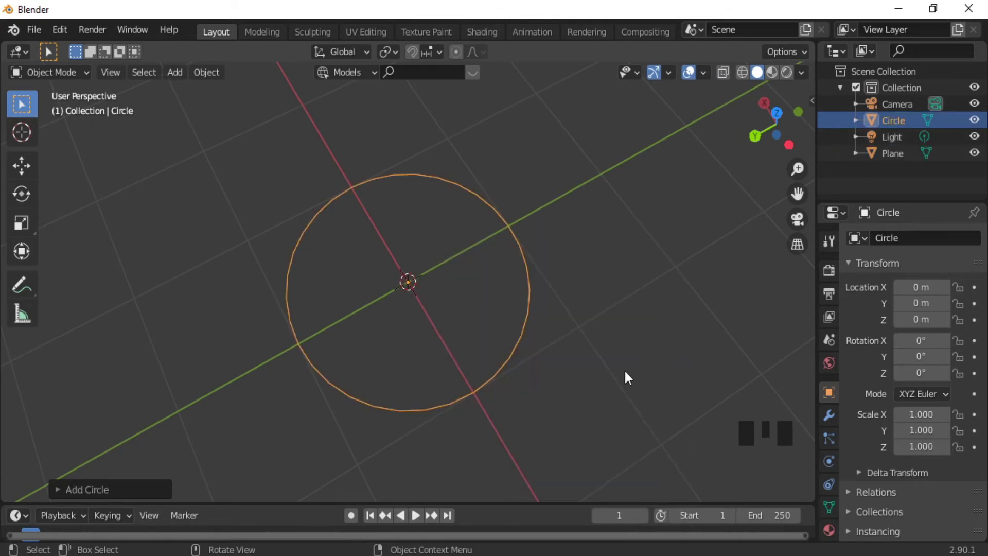
key(s)
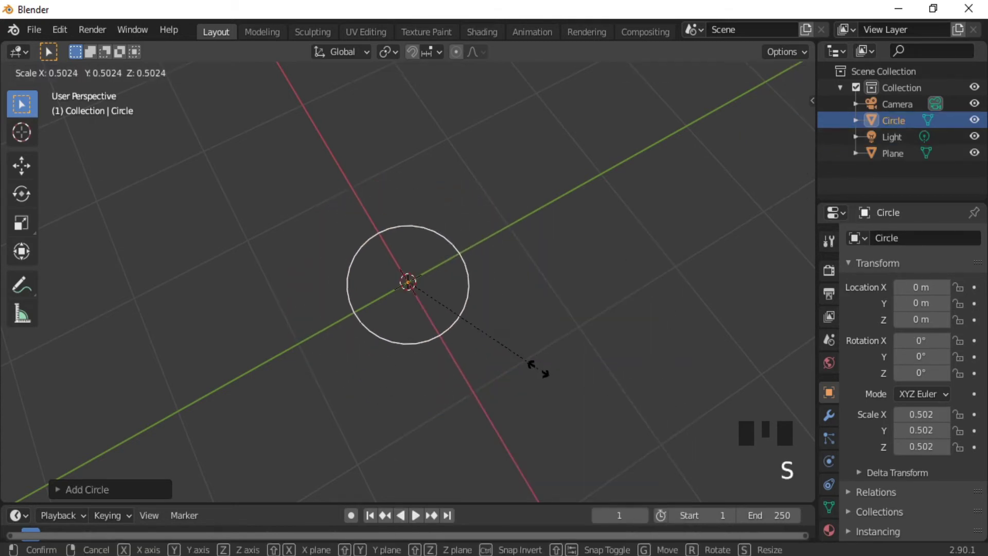
click(546, 372)
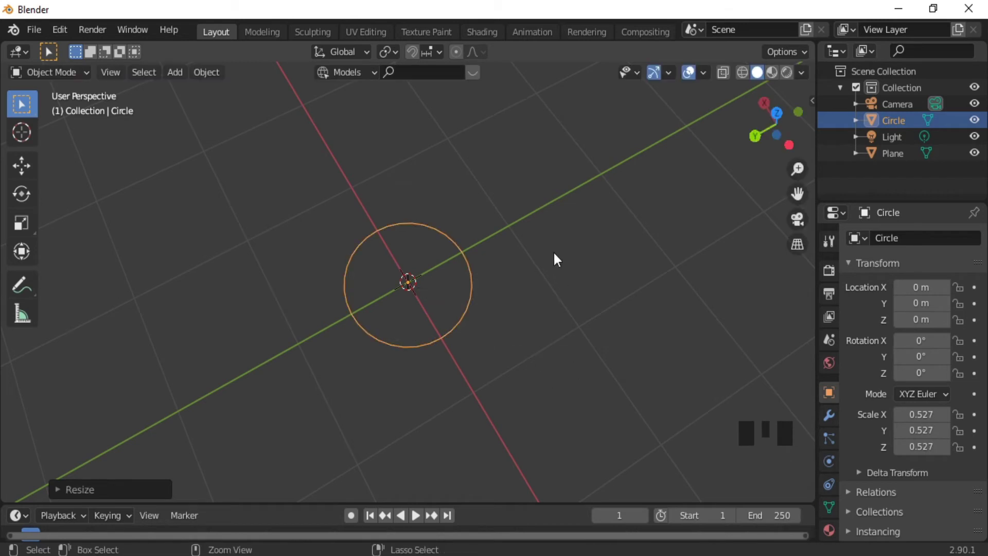
ctrl+middle_drag(554, 251, 530, 338)
key(s)
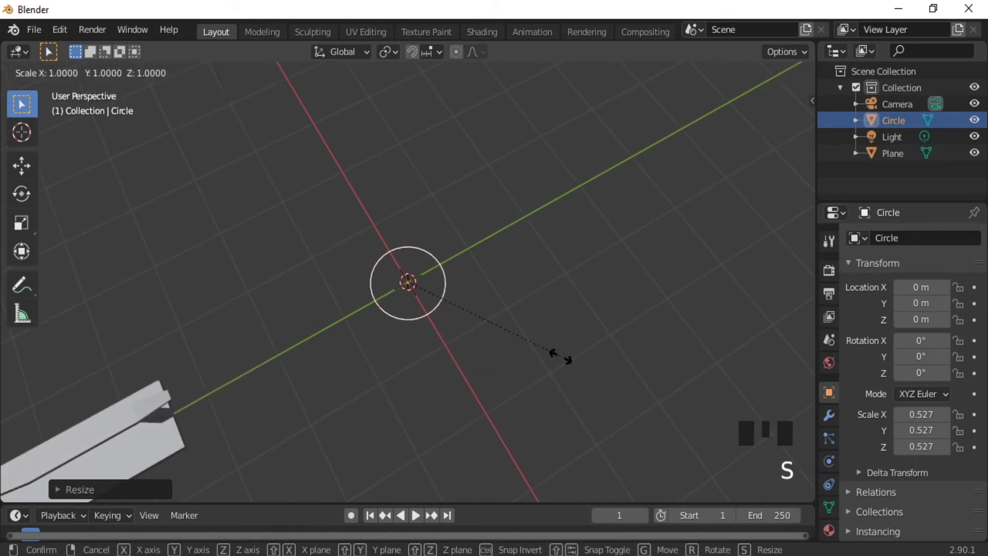
click(470, 313)
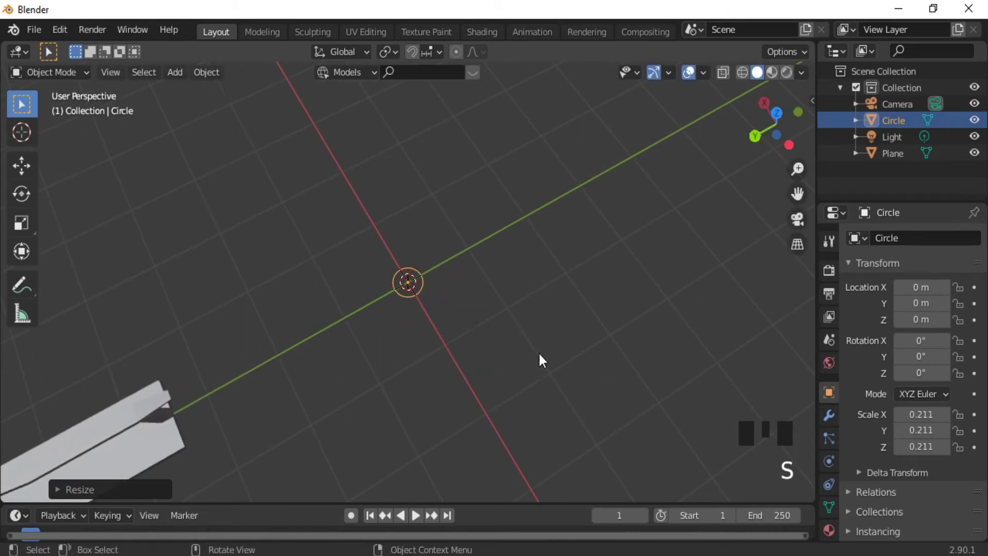
Step: Fill the circle with a face to make a solid disc
key(Tab)
key(f)
key(Tab)
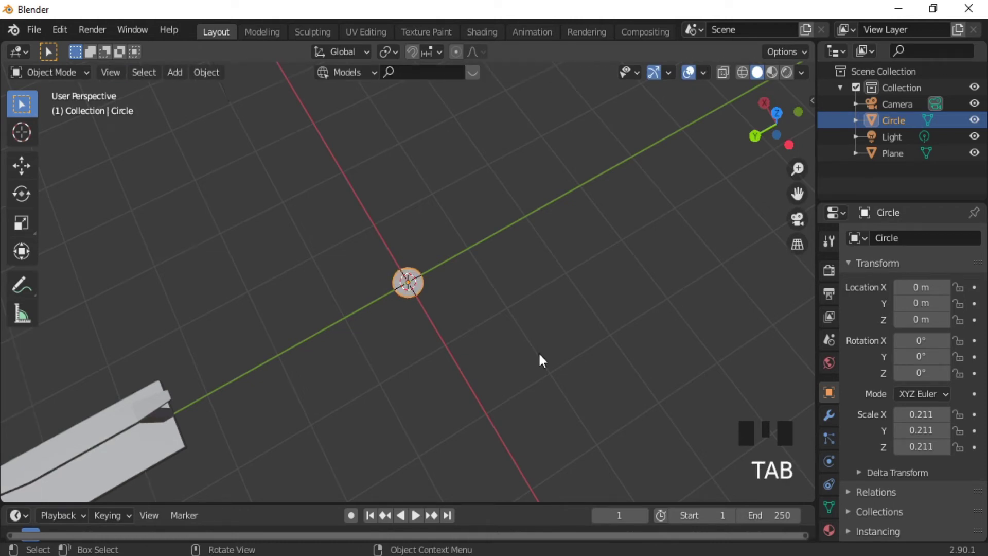
Step: Add a particle system to the disc and set its type to Hair
middle_drag(538, 351, 483, 294)
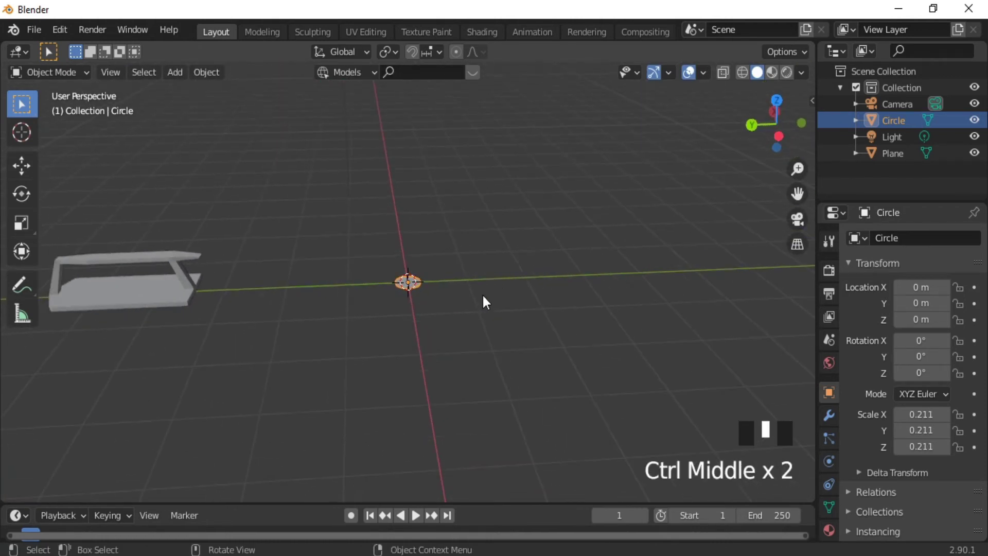
click(829, 438)
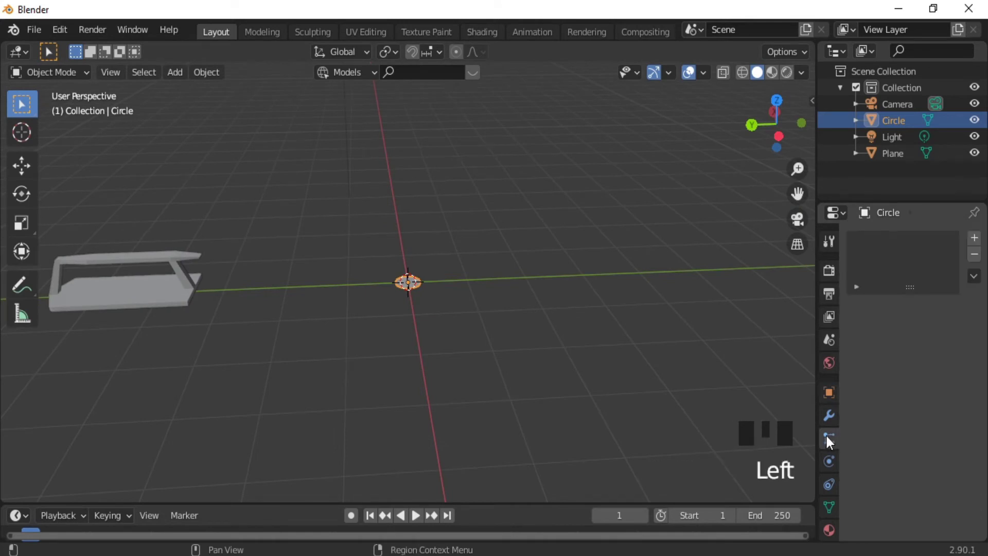
click(974, 241)
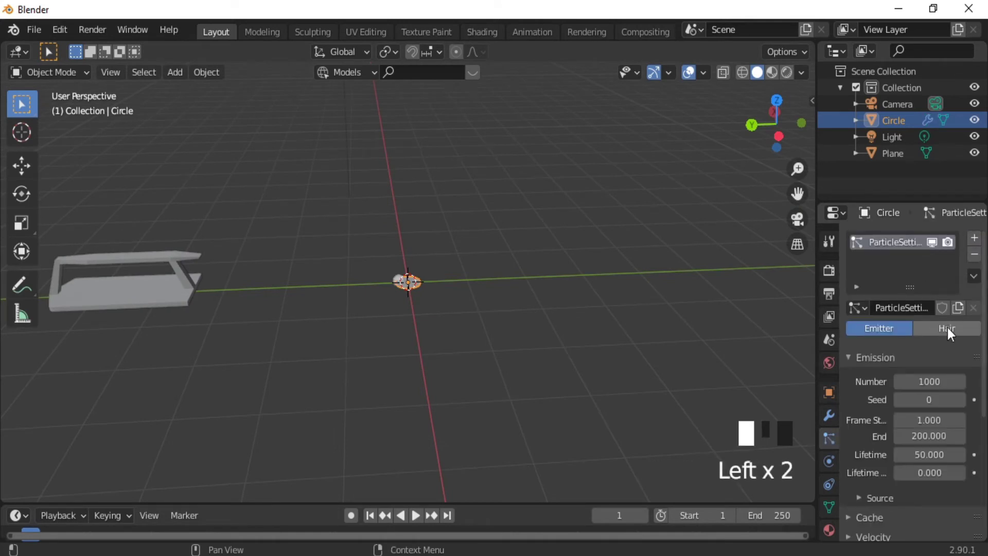
click(946, 328)
Step: Rotate the hair disc 180° about the global X axis so the strands point downward
ctrl+middle_drag(488, 237, 512, 337)
key(r)
key(x)
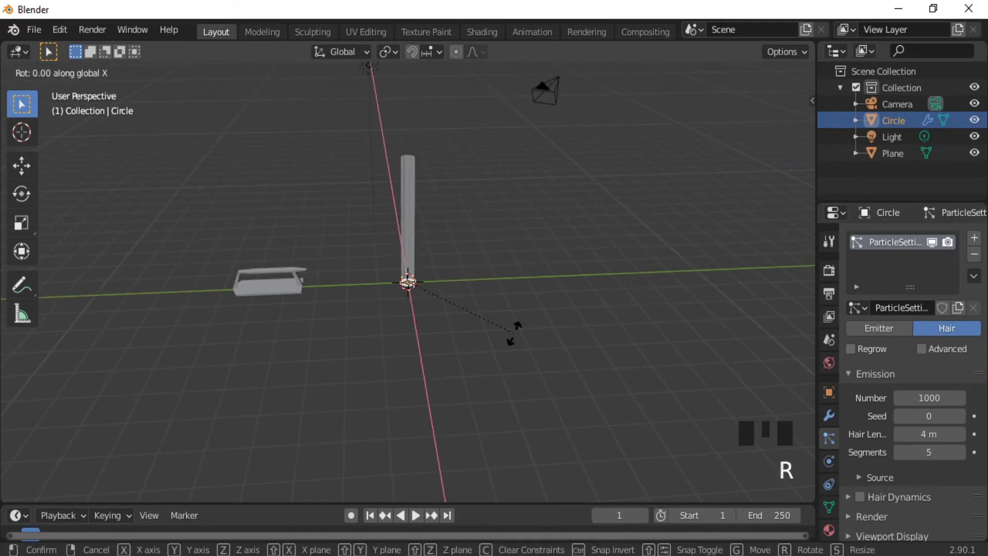
text(180)
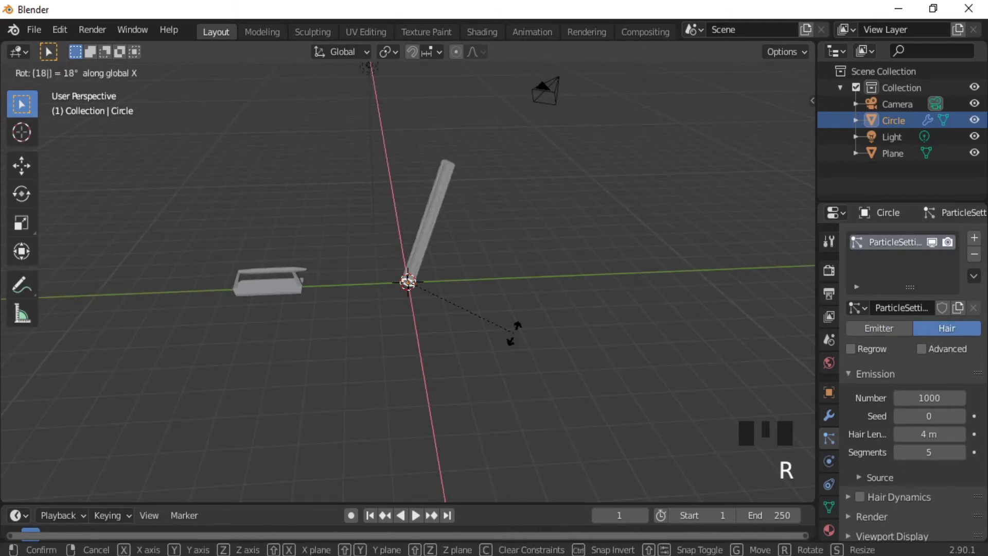
key(Return)
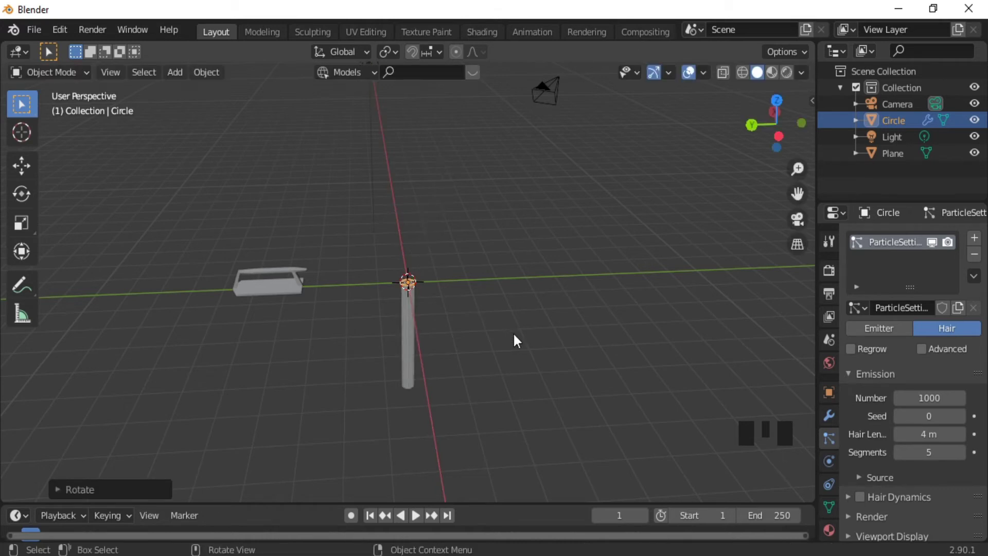
click(293, 287)
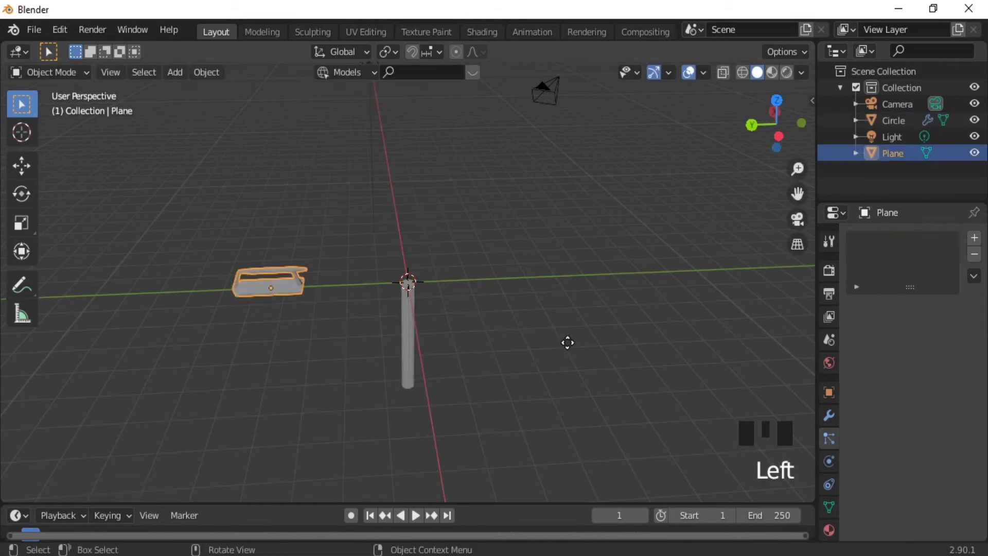
key(g)
key(y)
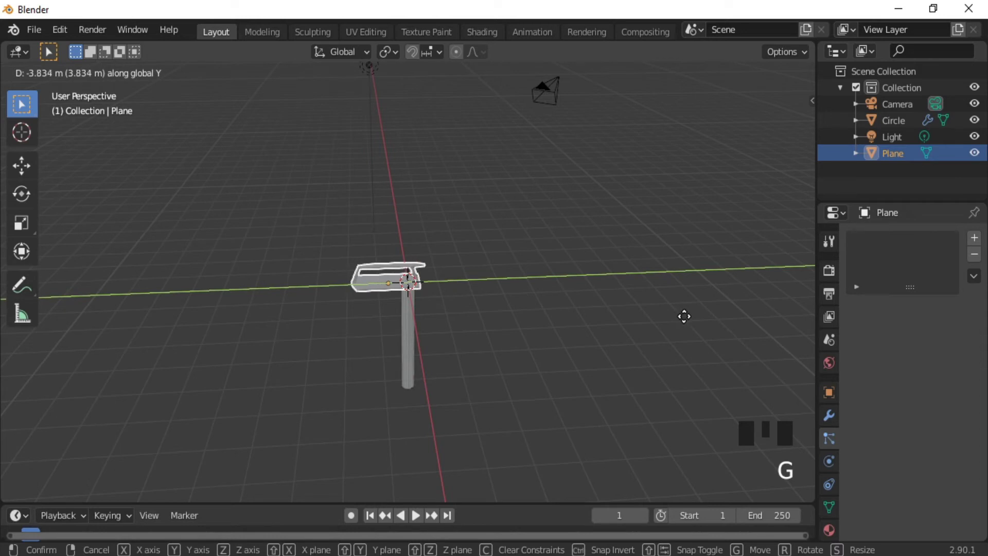
key(Escape)
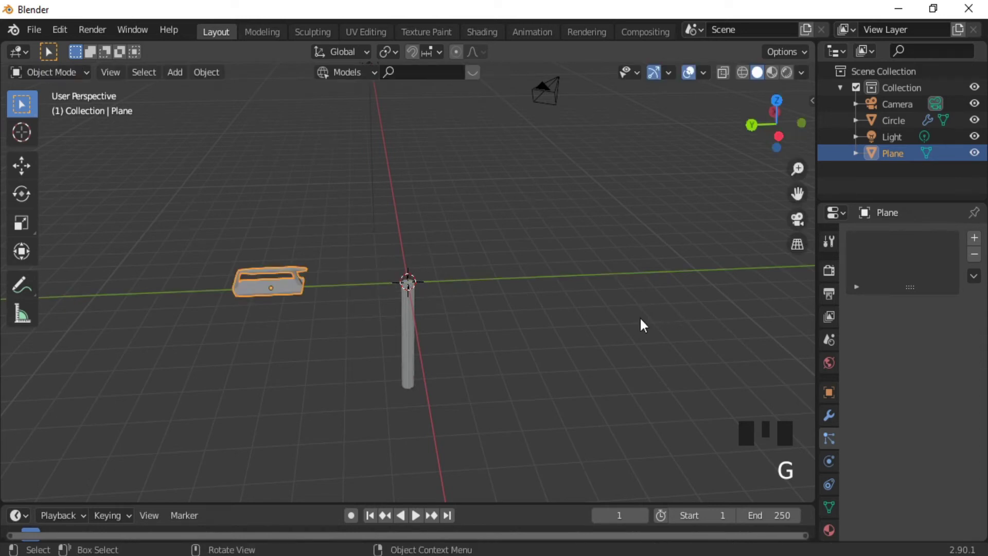
Step: Set the disc's hair particle number to 1297 and the hair length to 0.52 m
click(412, 283)
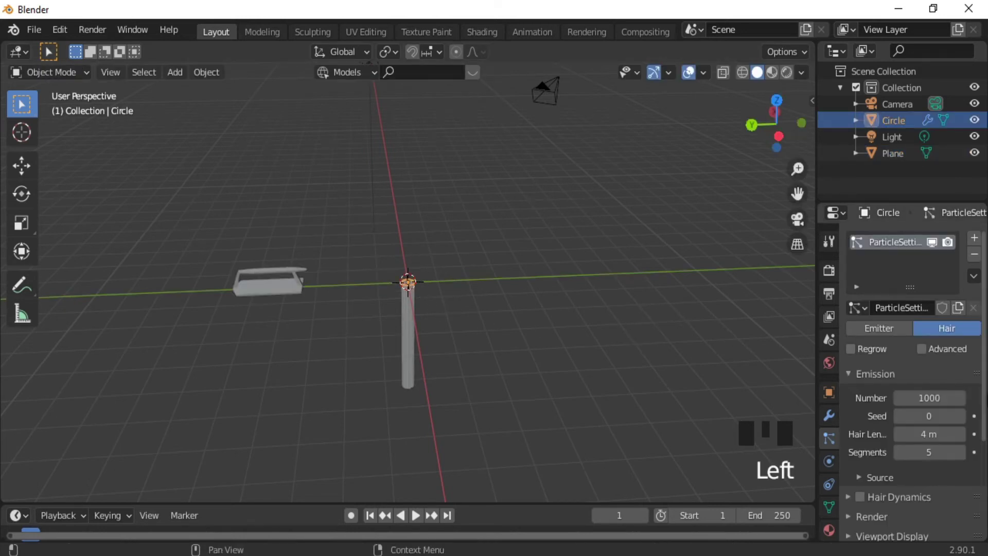
drag(922, 398, 960, 399)
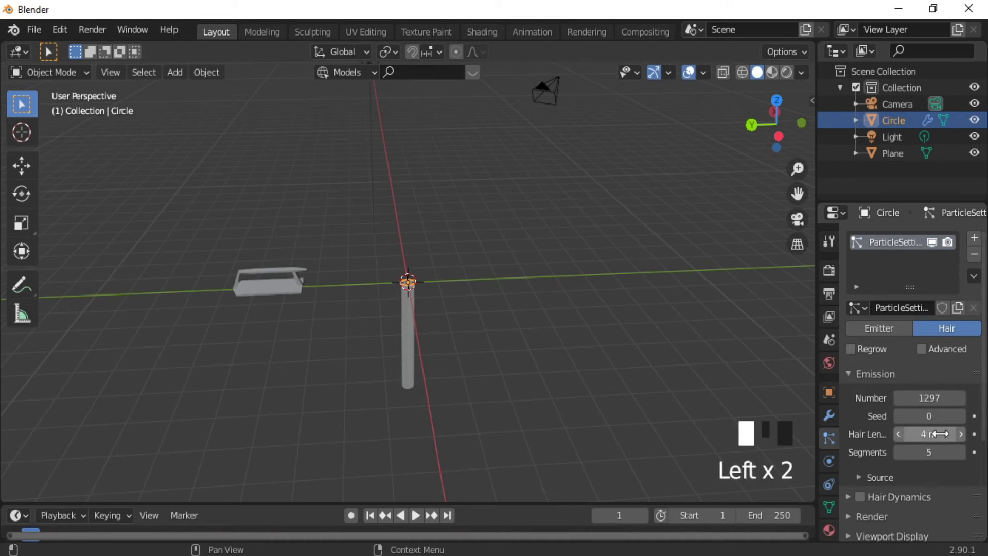
drag(940, 434, 926, 433)
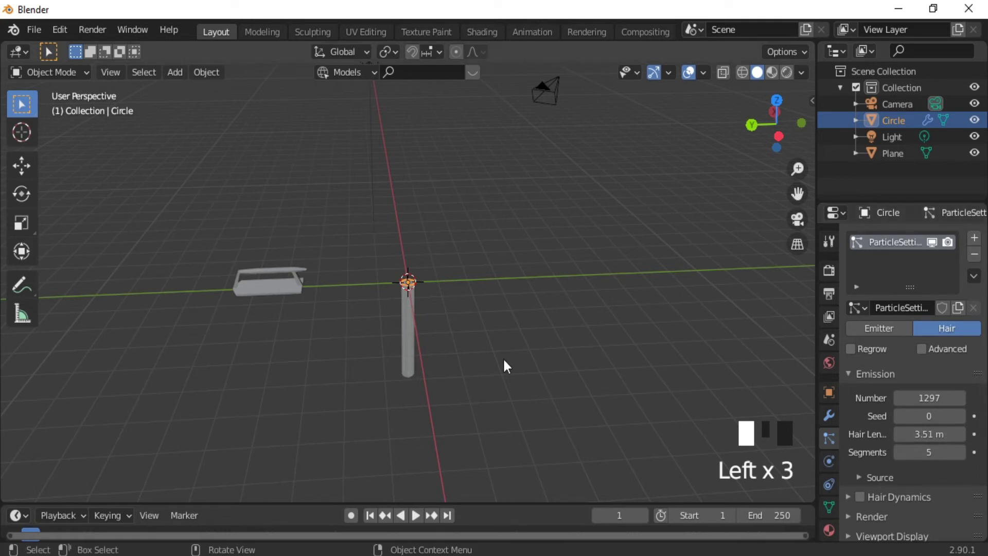
key(KP_3)
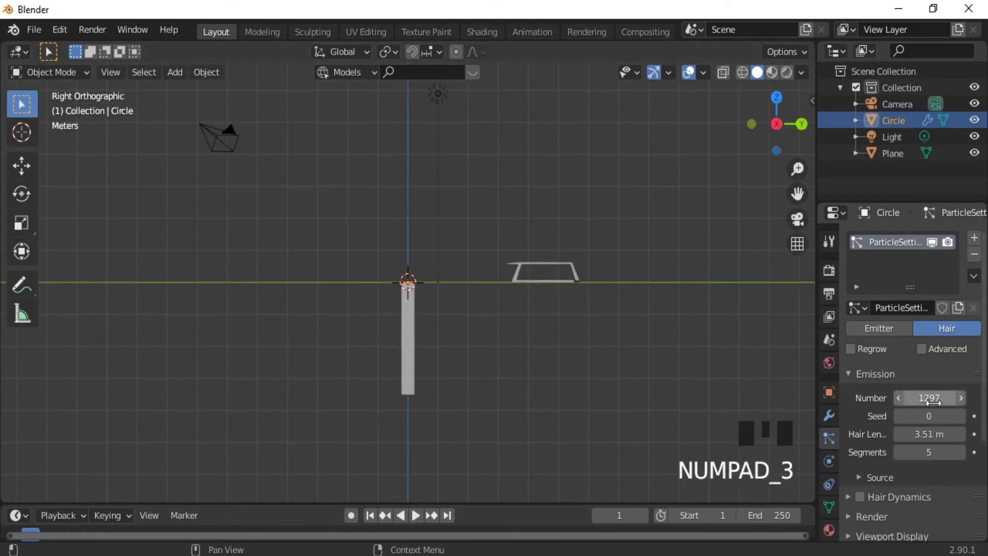
drag(935, 436, 906, 436)
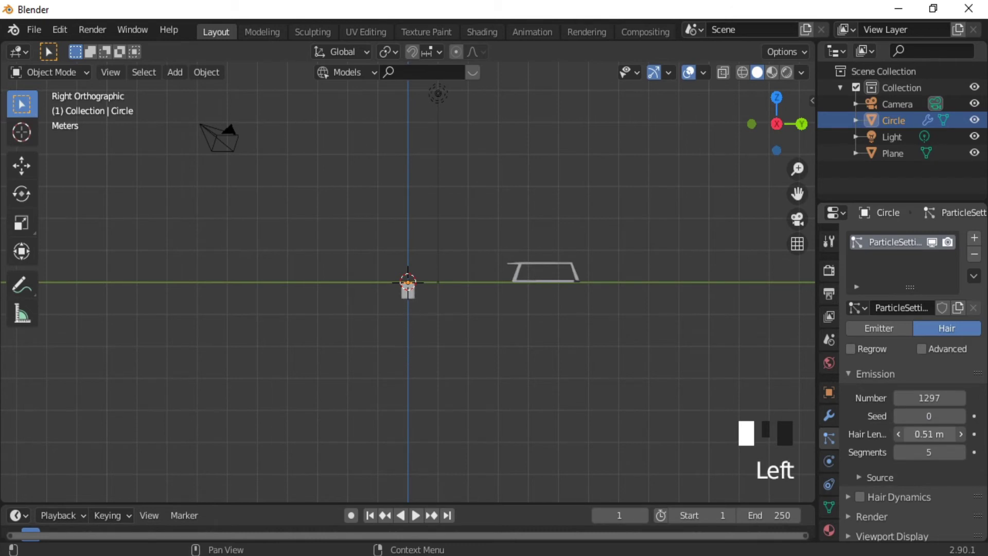
drag(929, 434, 926, 434)
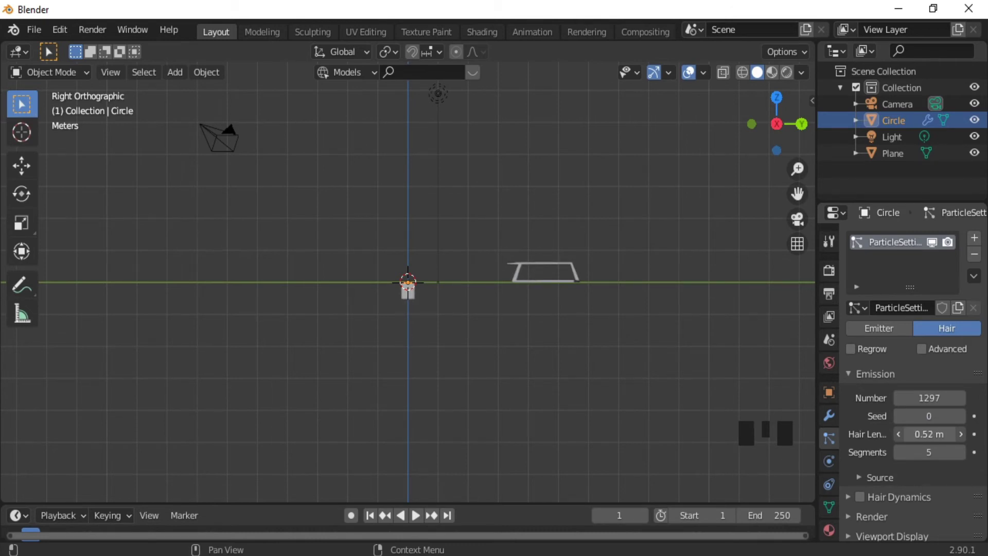
Step: Duplicate the hair disc twice along the X axis, placing one copy on each side of the original
middle_drag(506, 331, 538, 468)
ctrl+middle_drag(479, 446, 504, 362)
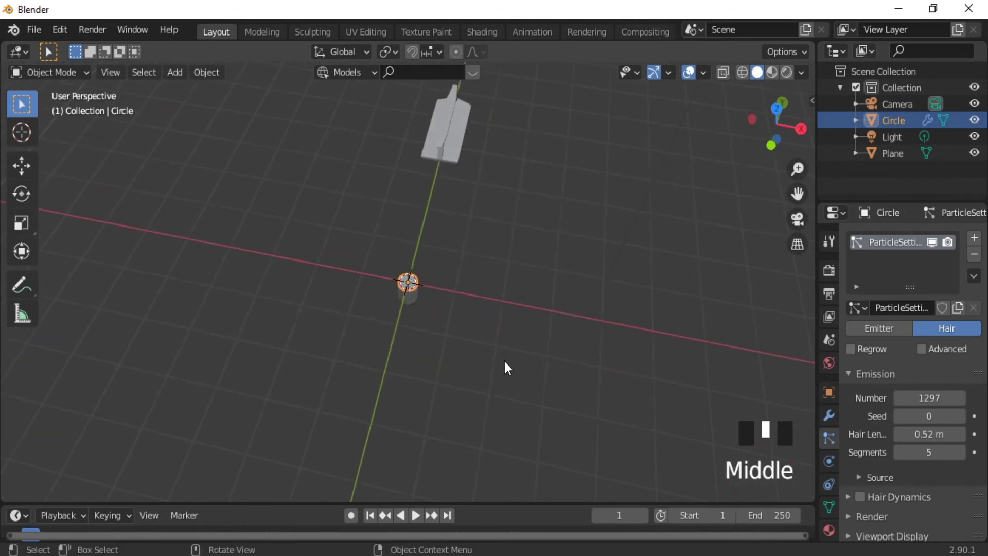
key(shift+d)
key(x)
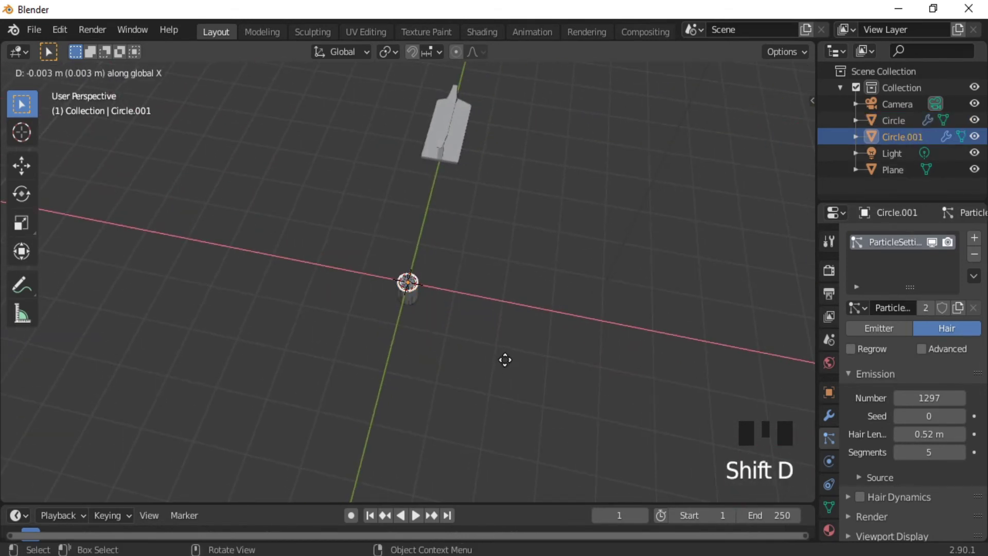
click(521, 363)
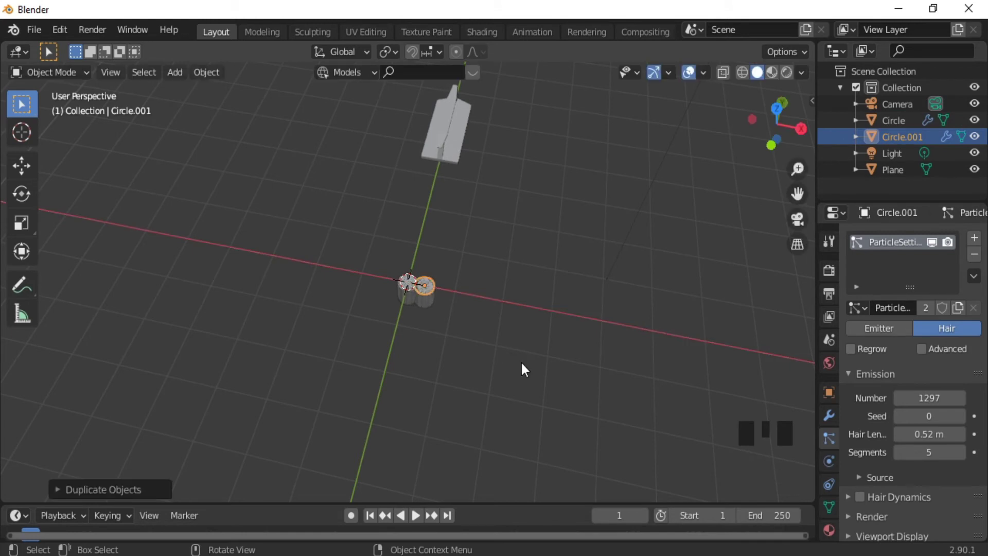
key(shift+d)
key(x)
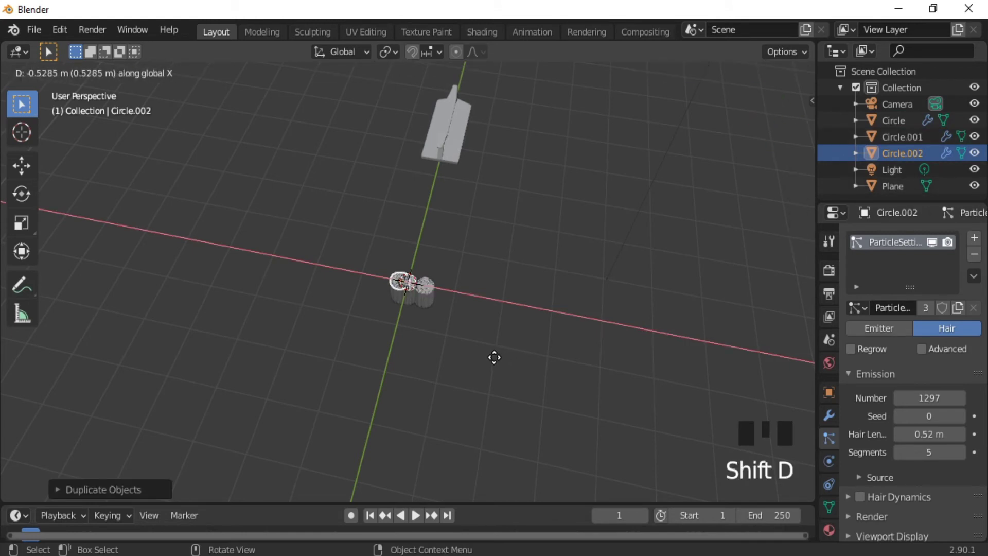
click(486, 357)
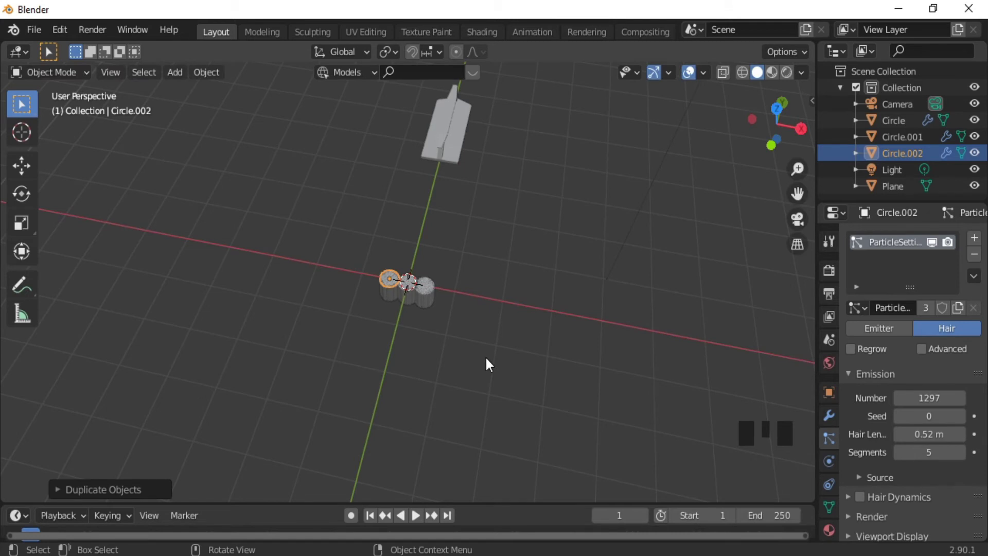
Step: Select all three hair discs and inspect how the row of bristles lines up, from the front and the side
middle_drag(486, 356, 504, 299)
ctrl+middle_drag(469, 381, 493, 265)
middle_drag(453, 297, 467, 298)
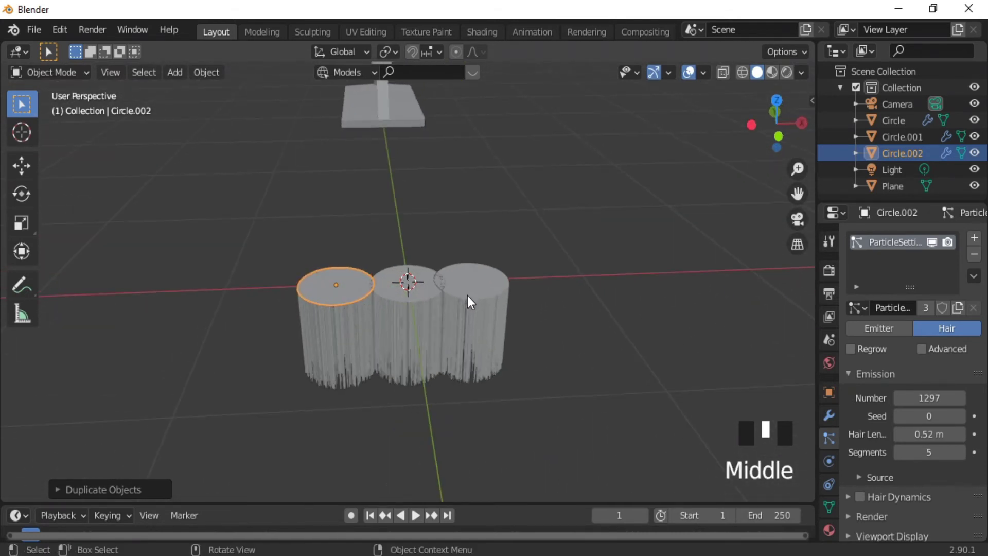
drag(518, 261, 287, 329)
middle_click(287, 335)
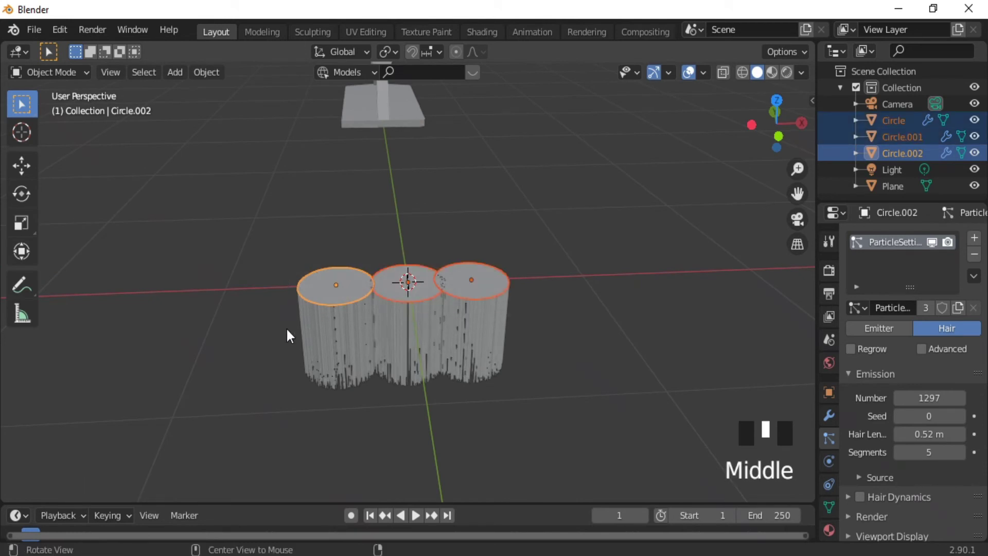
middle_click(413, 351)
middle_click(414, 351)
ctrl+middle_drag(414, 351, 260, 356)
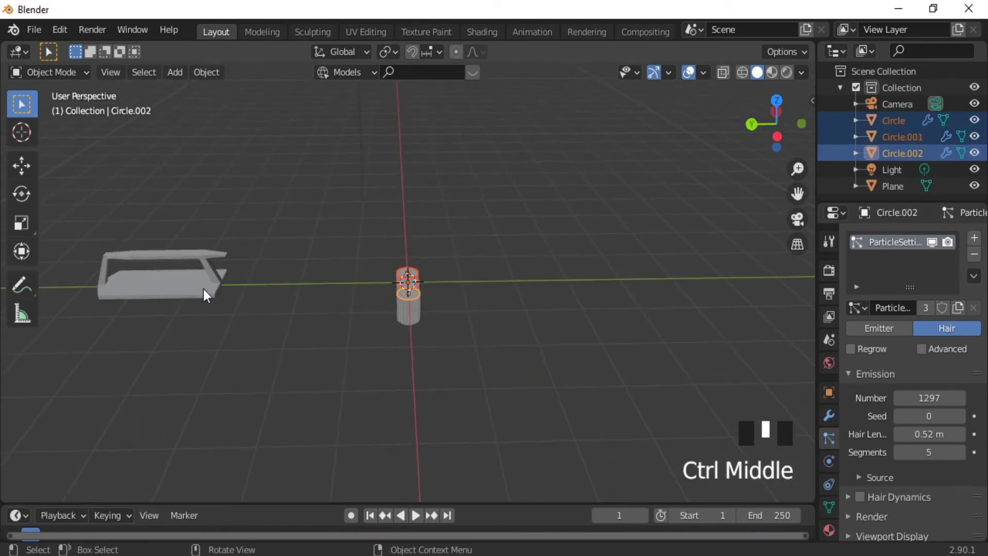
Step: Move the brush body along the global Y axis until its base overlaps the row of hair discs
click(177, 273)
key(g)
key(y)
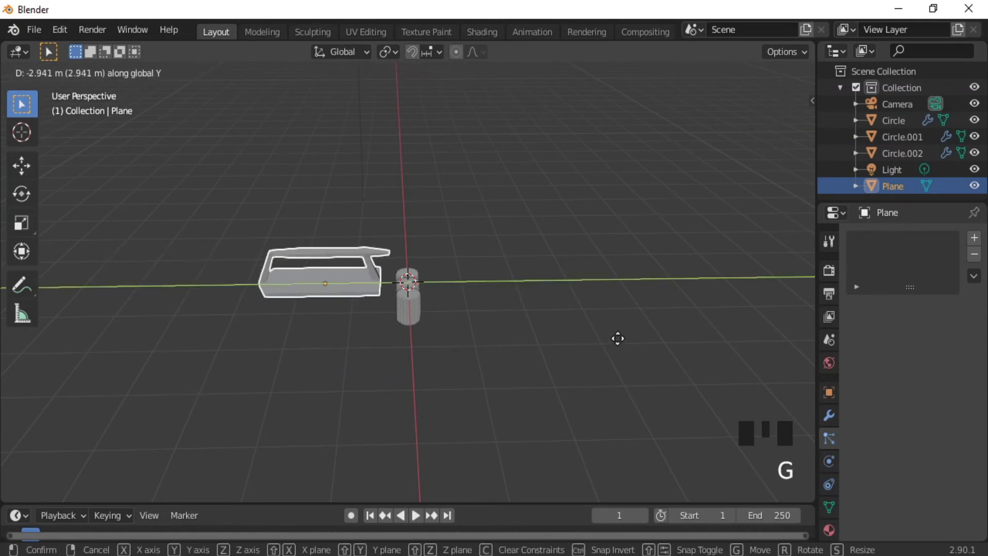
click(657, 334)
Step: Duplicate the hair discs together with the brush body, leaving the copies in place on top of the originals
key(h)
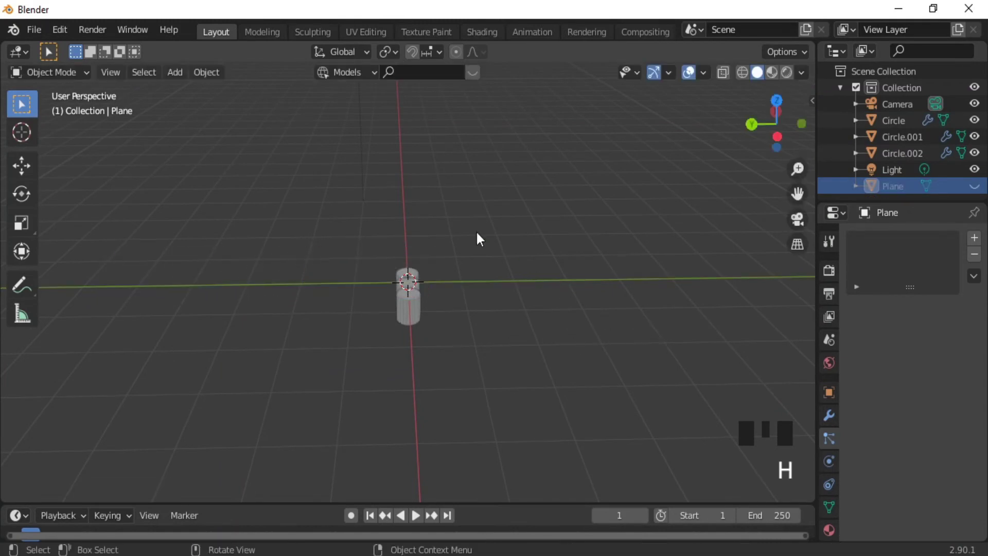
click(396, 307)
key(alt+h)
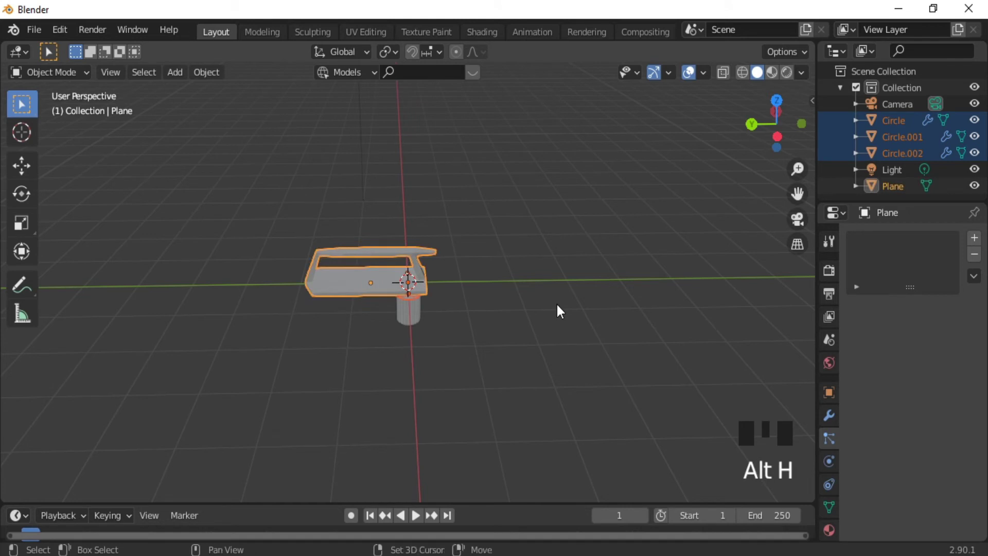
key(shift+d)
key(y)
right_click(545, 304)
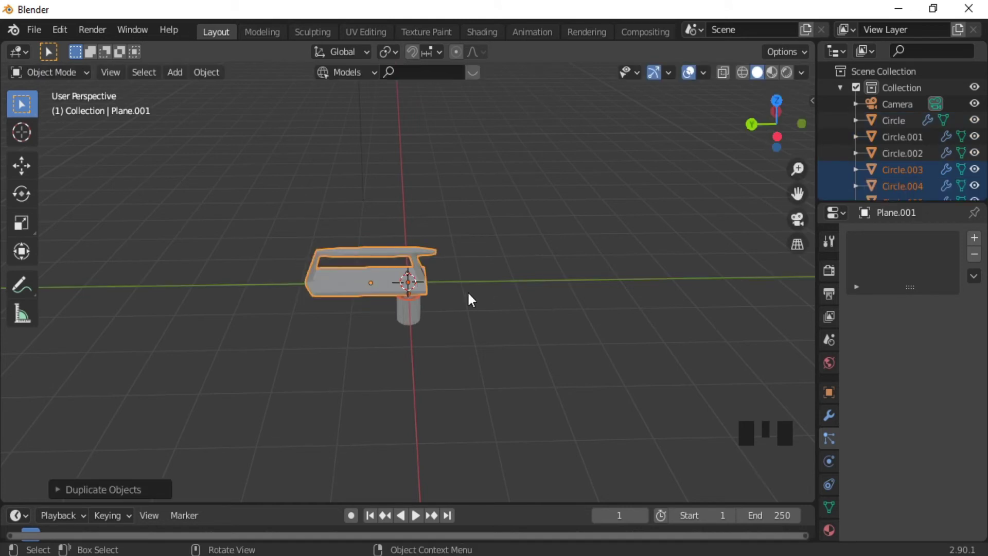
click(507, 310)
key(h)
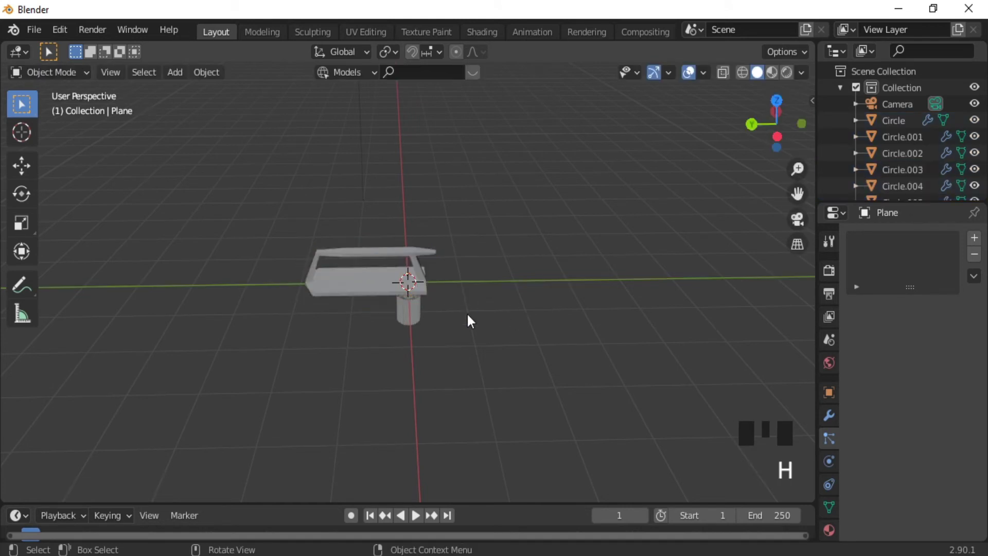
click(368, 277)
key(h)
click(421, 270)
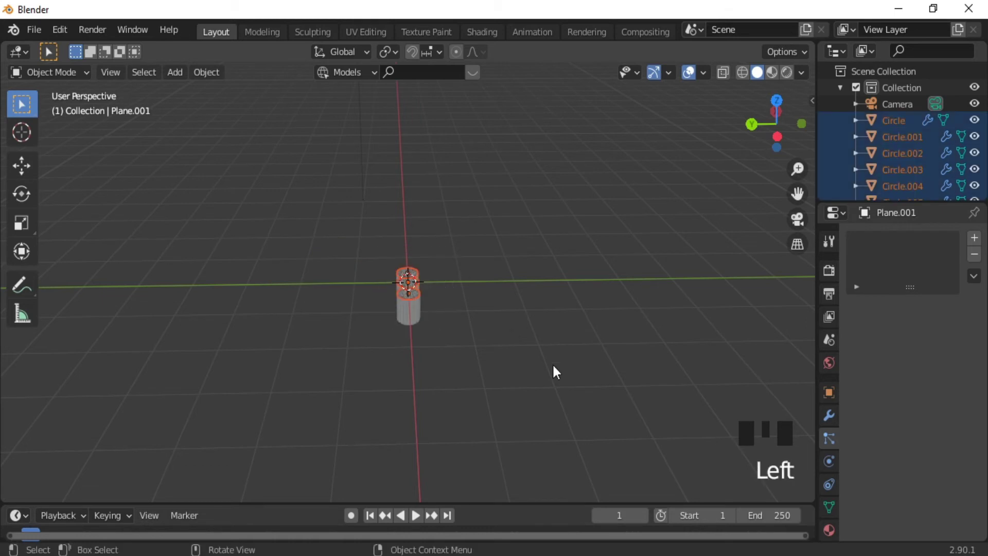
key(alt+h)
shift+click(337, 289)
shift+click(338, 289)
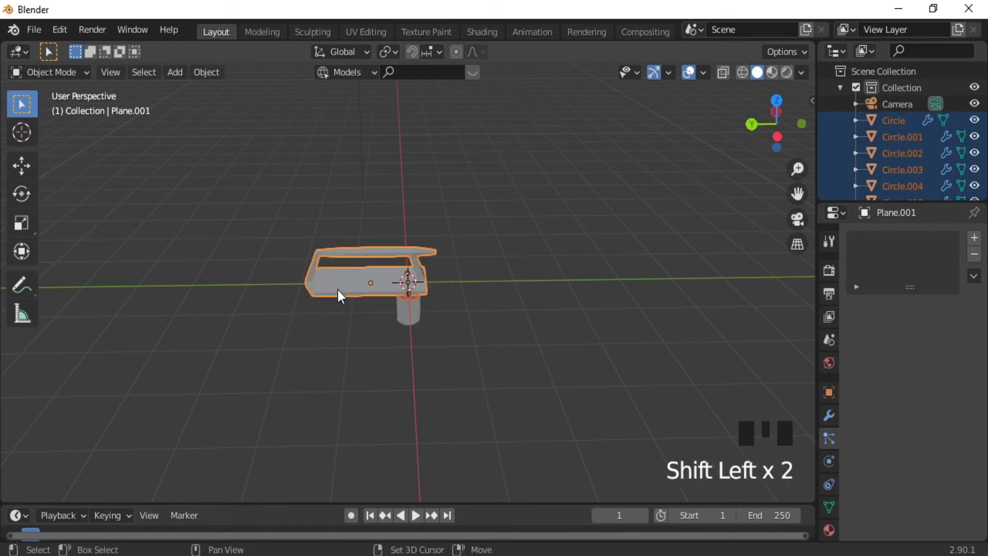
shift+click(338, 289)
shift+click(338, 290)
shift+click(338, 289)
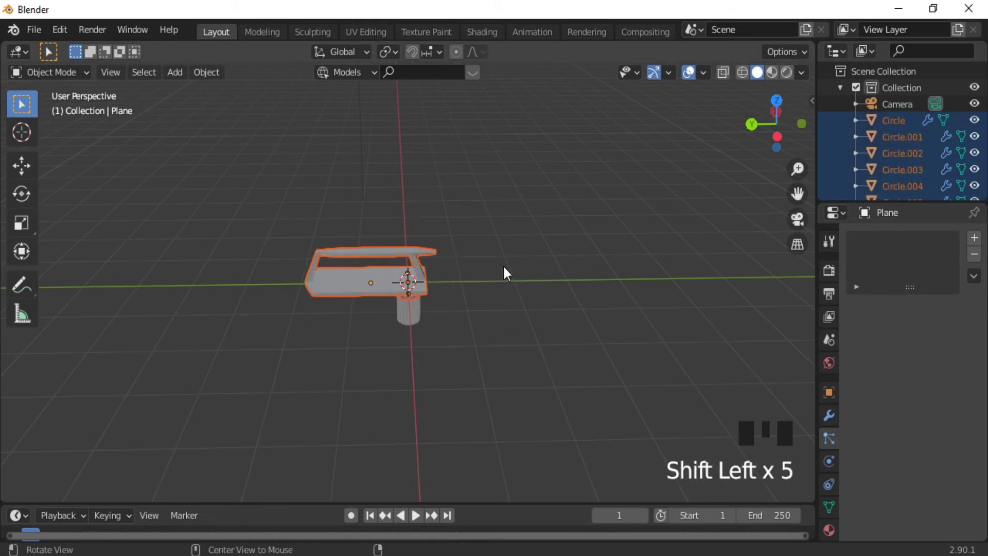
middle_drag(503, 273, 470, 278)
key(h)
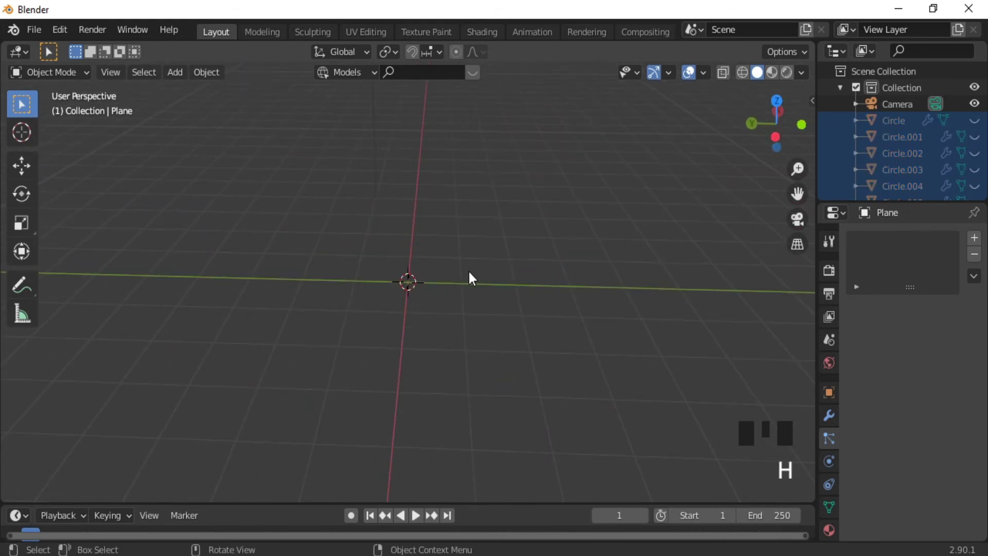
key(ctrl+z)
Step: Select the duplicate brush body that overlaps the original and delete it
click(360, 281)
click(360, 281)
key(g)
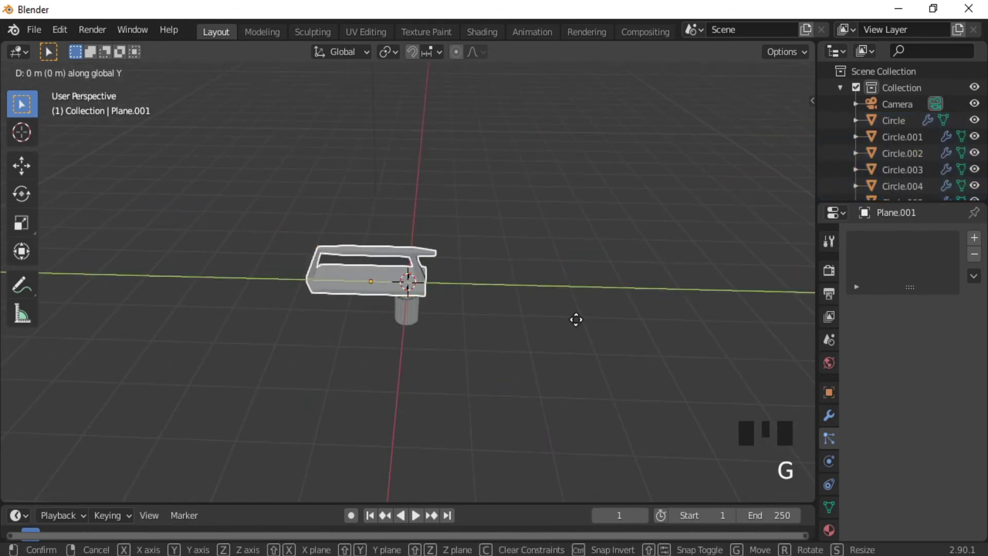
click(583, 318)
key(x)
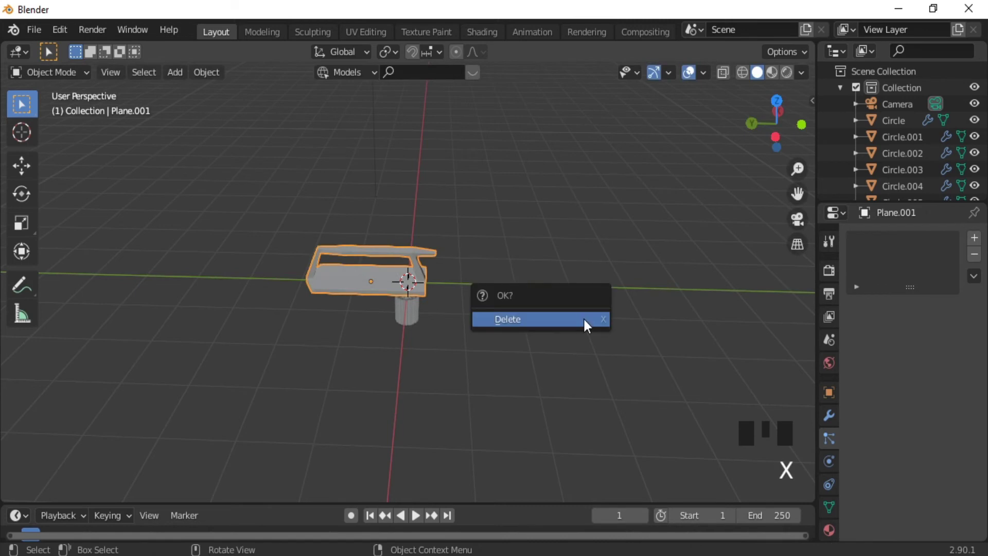
click(583, 319)
click(384, 281)
key(h)
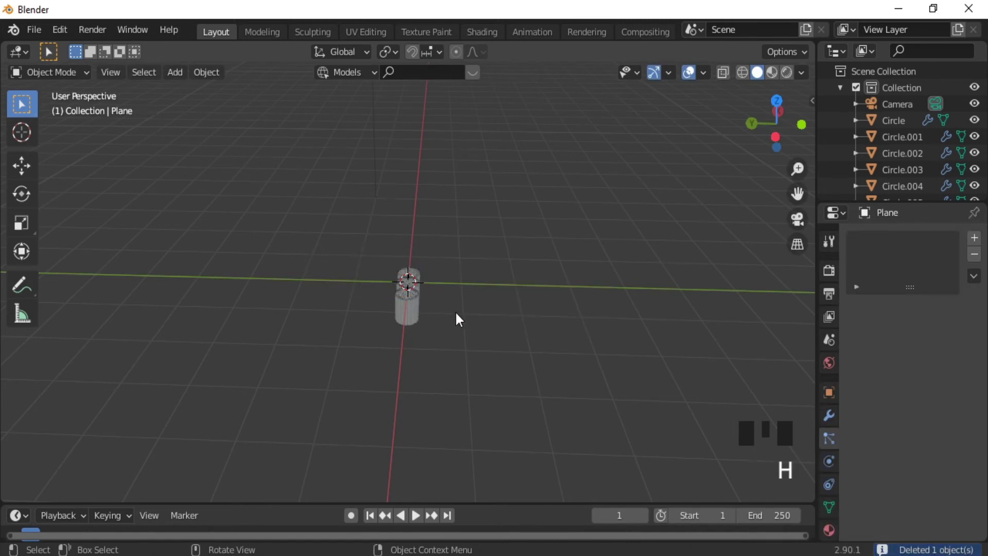
drag(455, 310, 370, 355)
key(alt+h)
Step: Select only the brush body and move it along the global X axis, clear of the hair discs
click(362, 285)
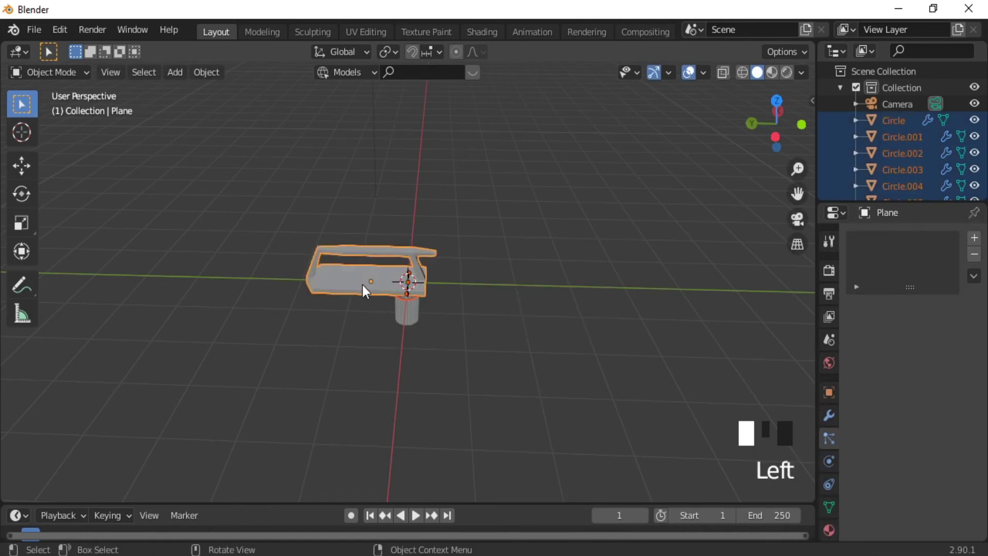
click(362, 285)
click(362, 285)
key(g)
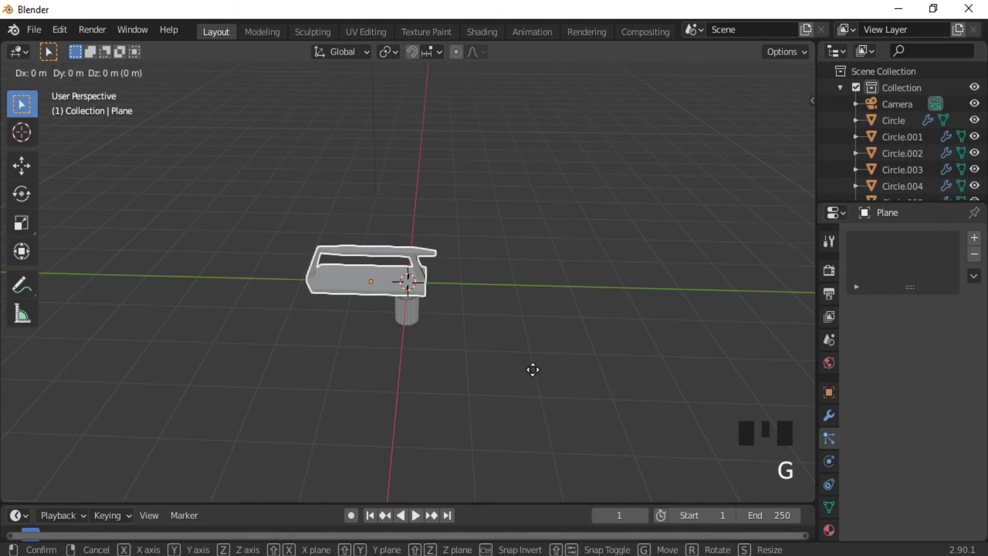
key(x)
click(536, 341)
Step: Select the row of hair discs and duplicate it repeatedly along the global Y axis to form a bristle grid of five adjoining rows
drag(437, 279, 364, 340)
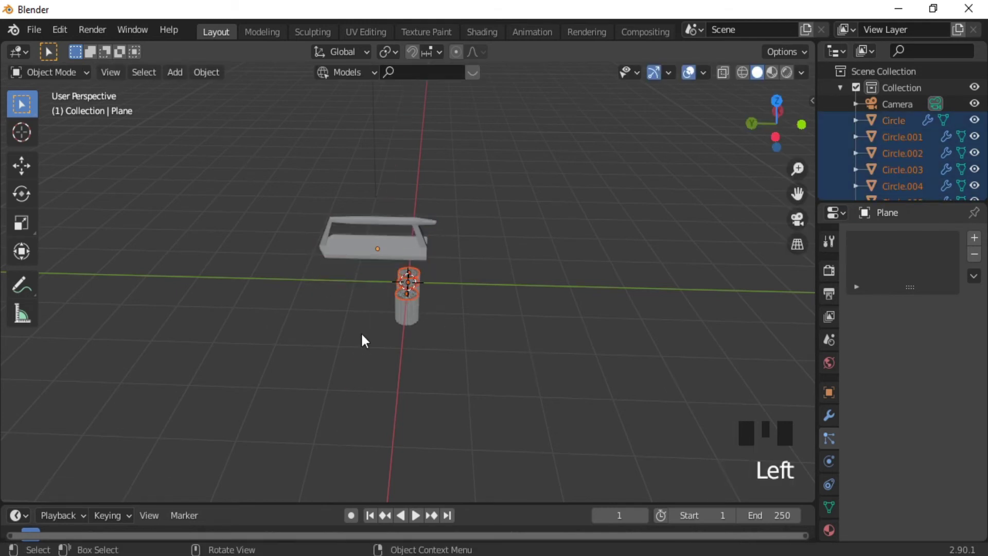
key(shift+d)
key(y)
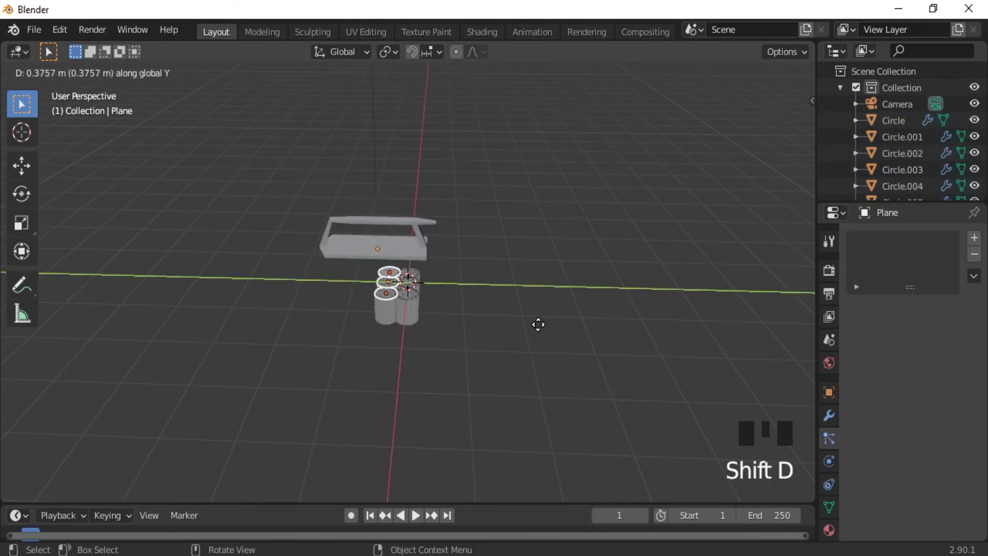
click(536, 325)
key(shift+d)
key(y)
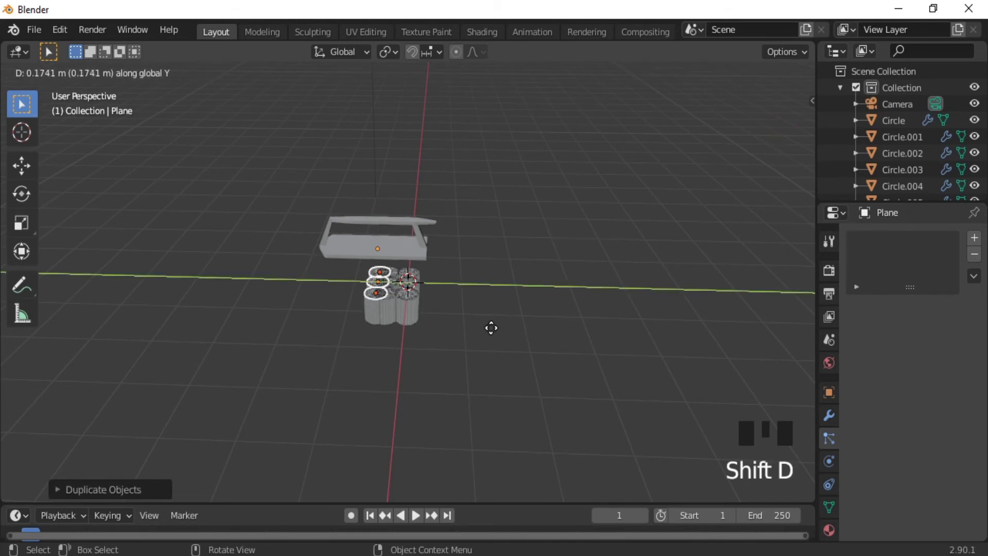
click(514, 341)
key(shift+d)
key(y)
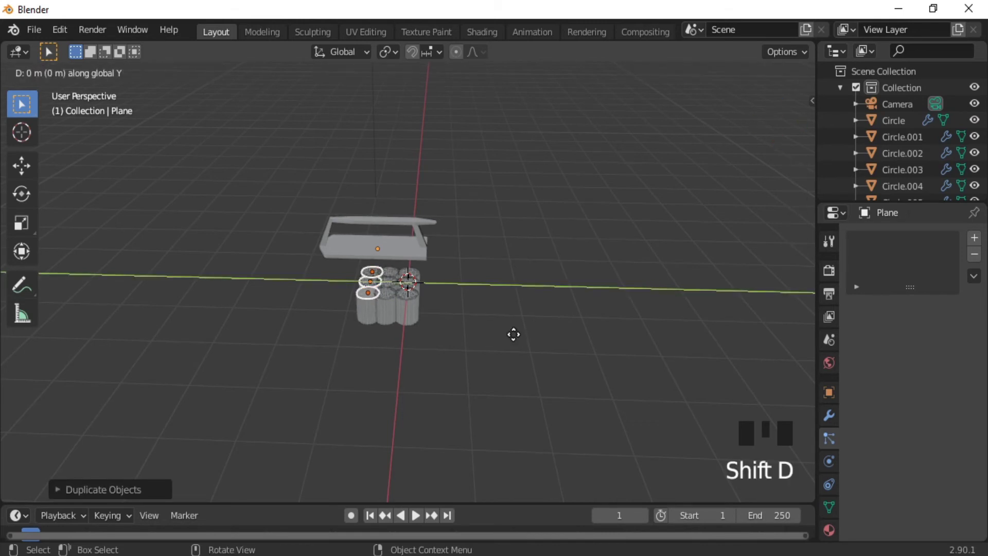
click(494, 341)
key(shift+d)
key(y)
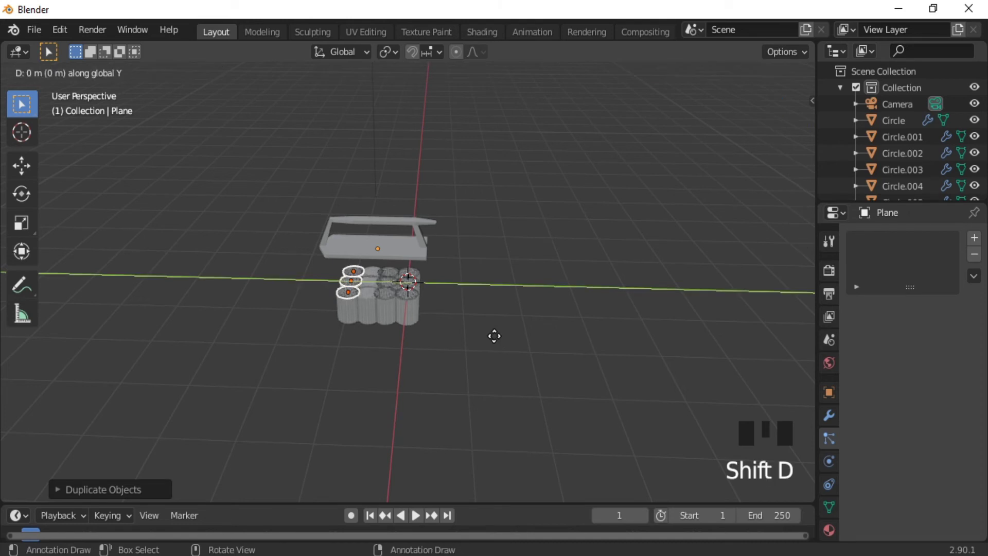
click(478, 341)
key(shift+d)
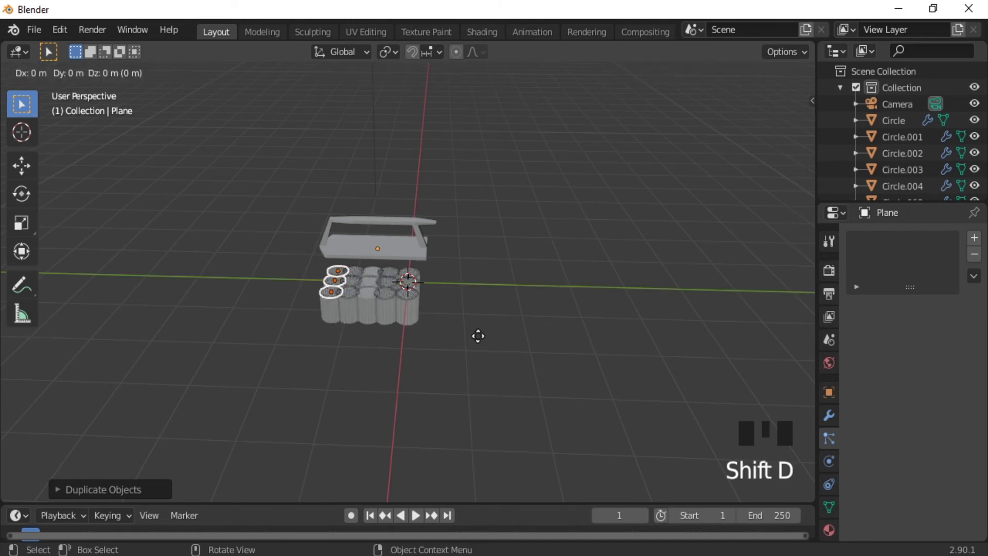
click(478, 336)
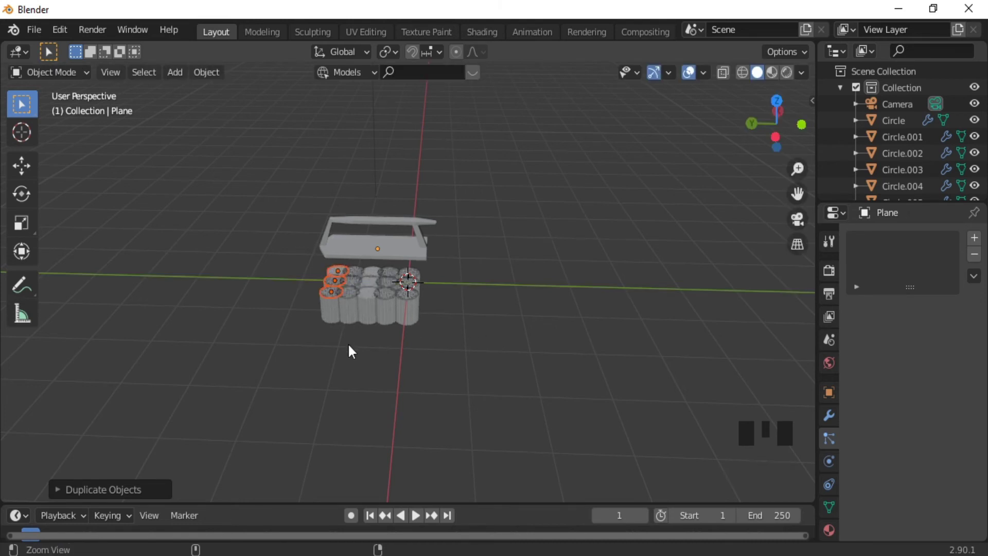
Step: Duplicate the middle disc of the end row outward along the Y axis and tilt the copy slightly about the global X axis
ctrl+middle_drag(347, 342, 285, 315)
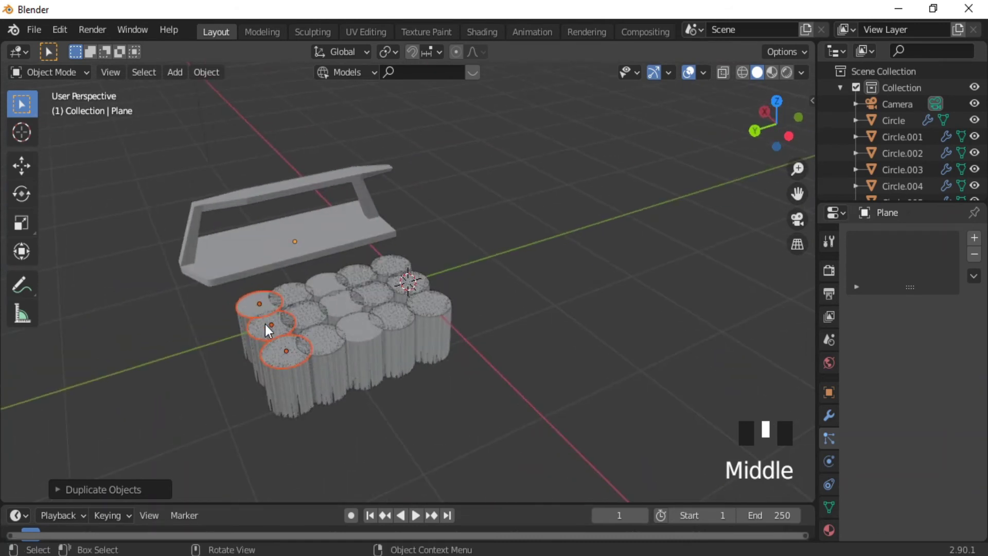
click(266, 325)
key(shift+d)
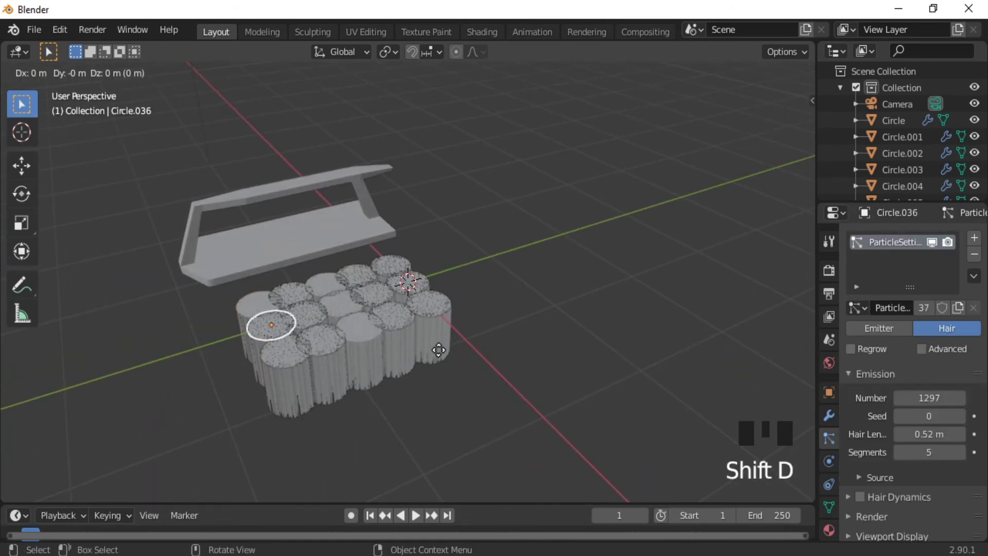
key(y)
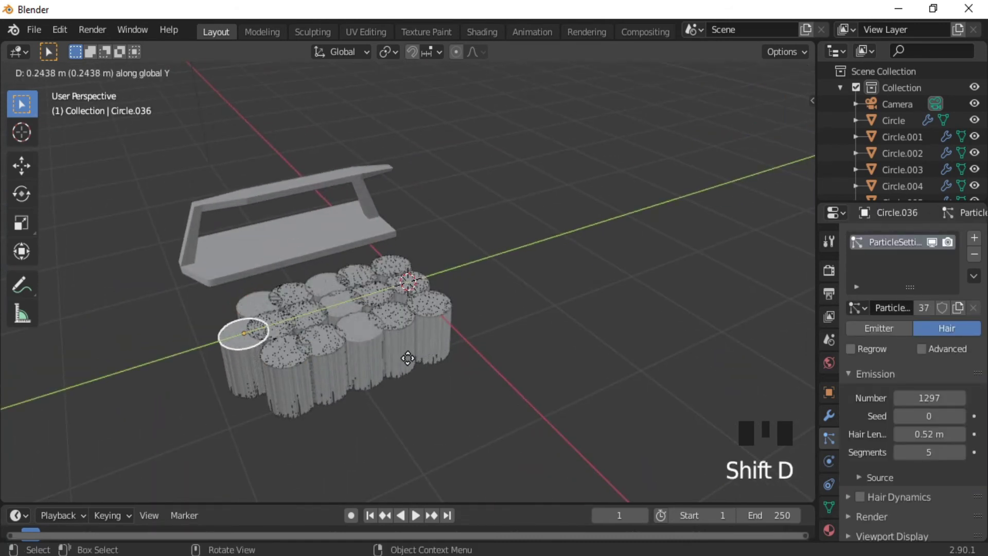
click(401, 360)
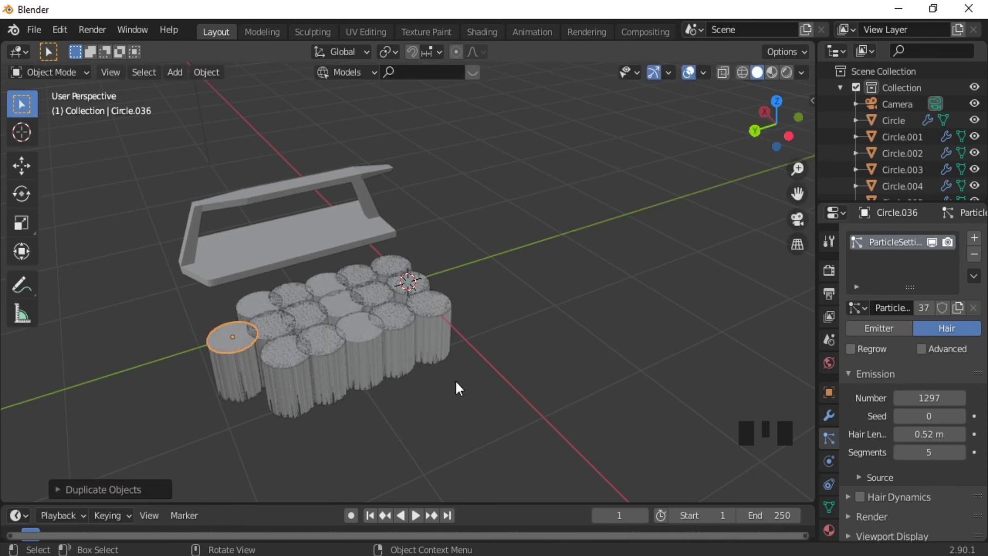
key(r)
key(x)
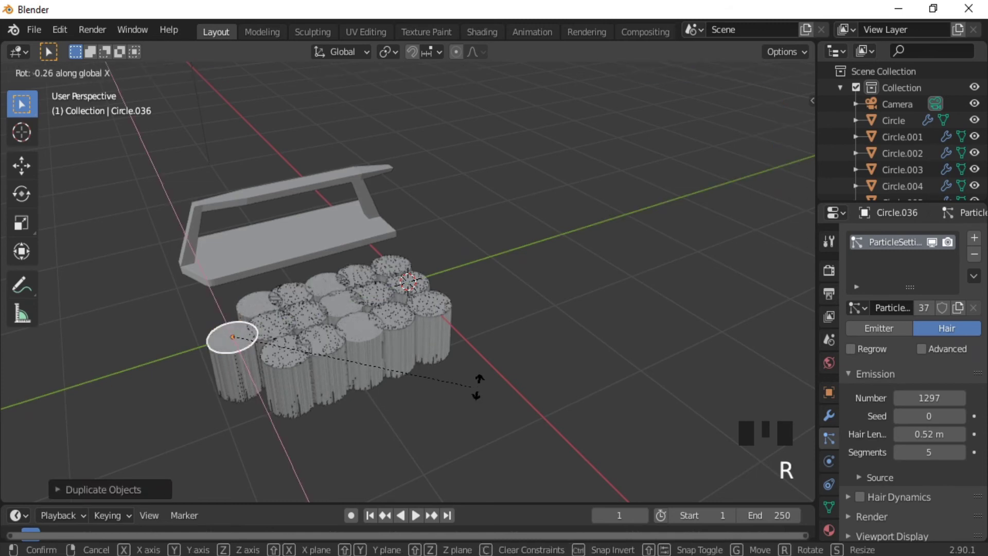
click(323, 387)
Step: Duplicate the end row's corner disc outward along the Y axis and copy it along the X axis to the opposite side
click(285, 361)
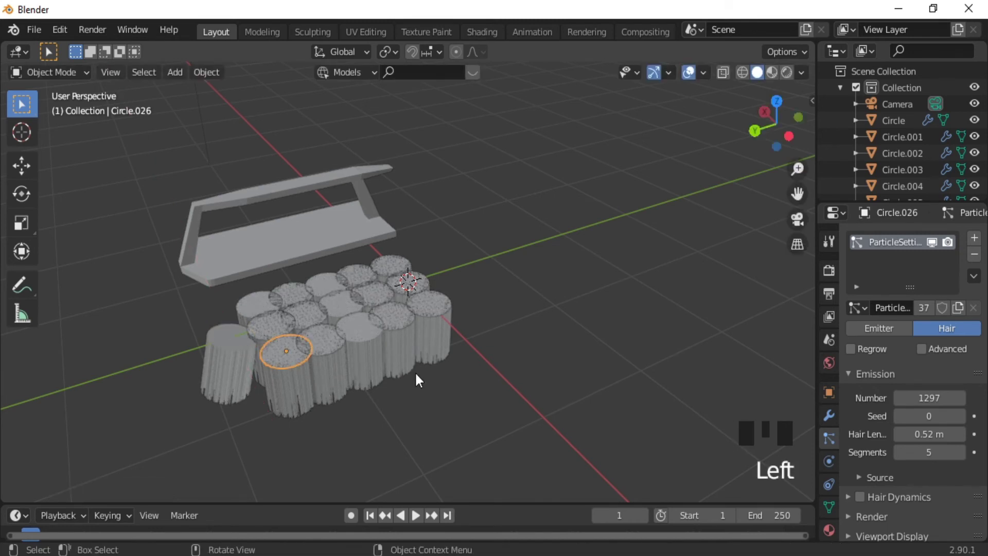
key(shift+d)
key(y)
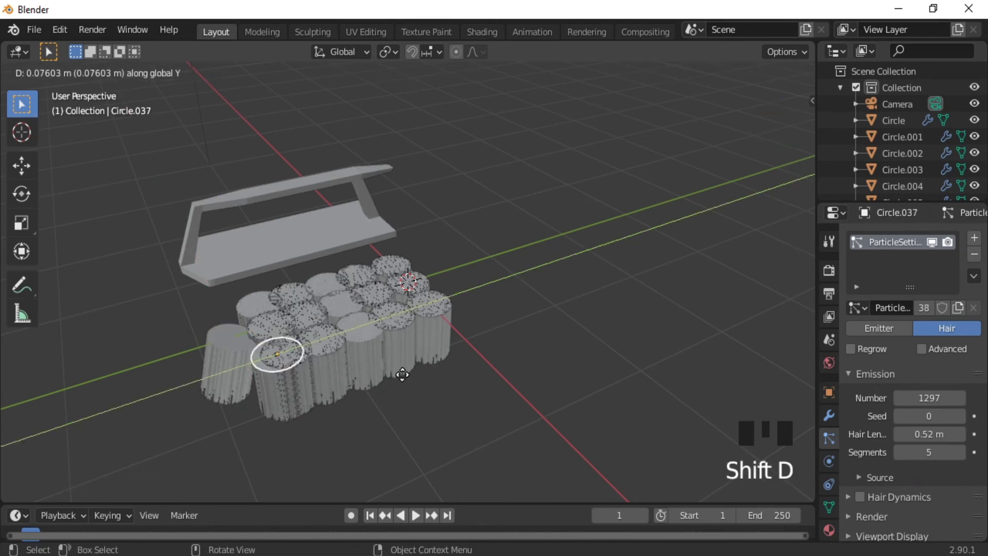
click(388, 374)
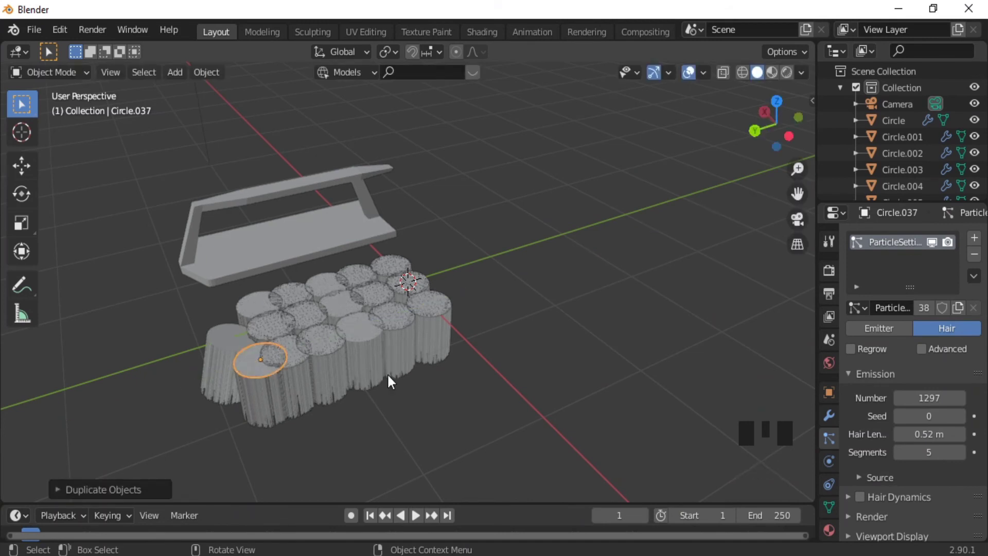
middle_drag(340, 374, 446, 368)
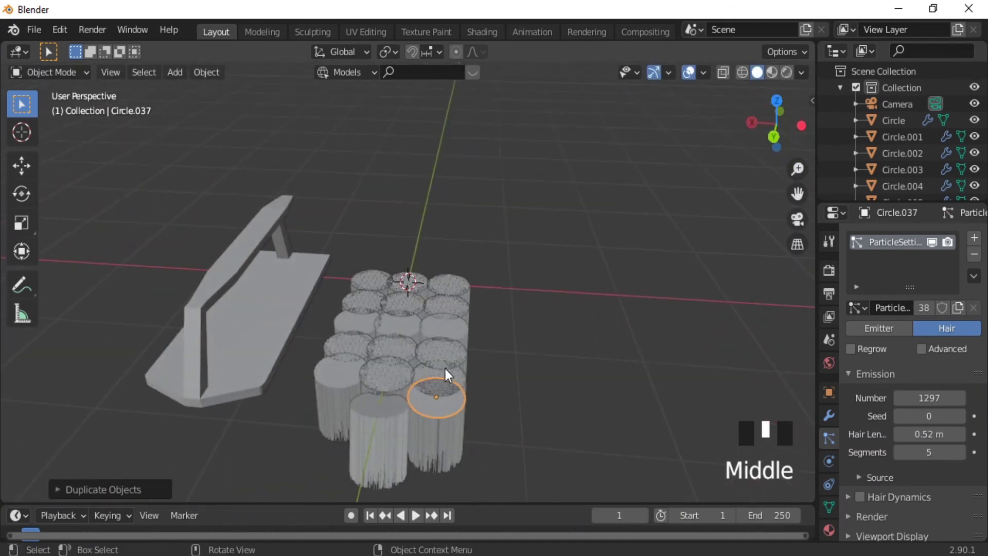
key(shift+d)
key(x)
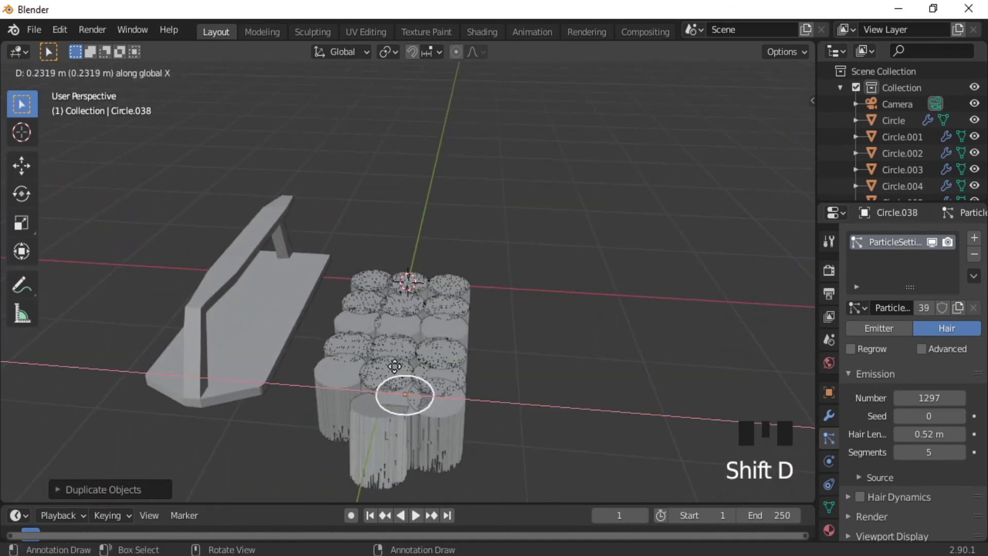
click(344, 366)
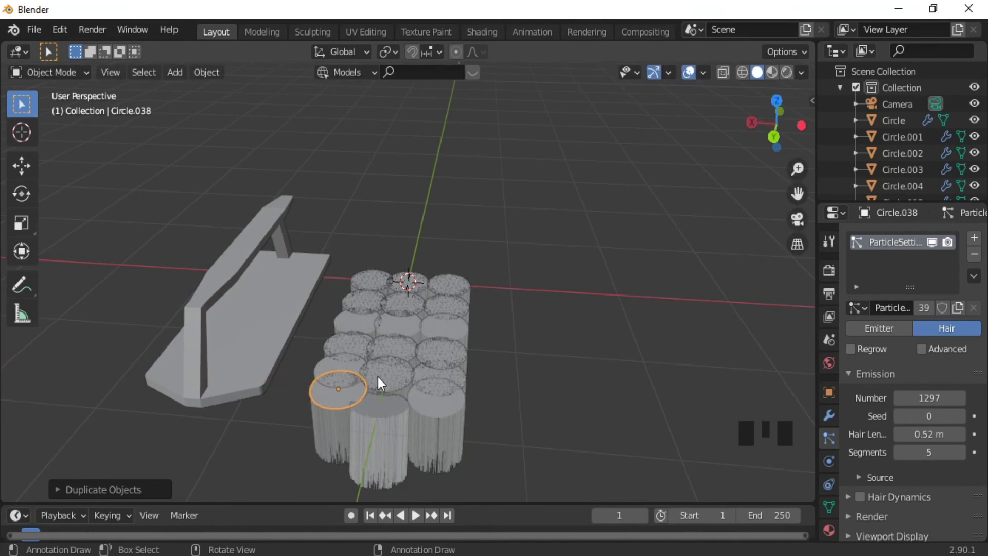
Step: Select the brush body and shorten the bristle particle system's hair length to 0.27 m
middle_drag(502, 380, 476, 381)
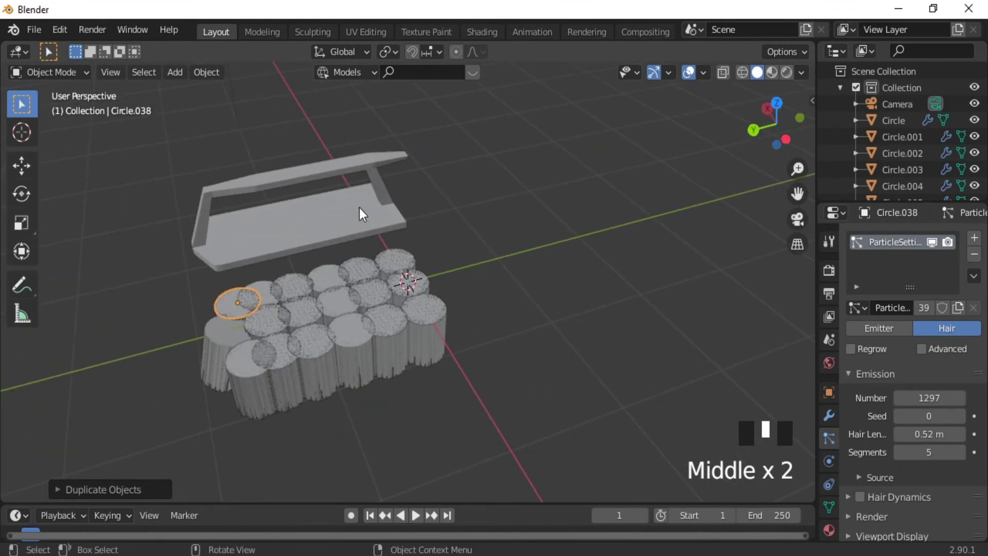
key(KP_1)
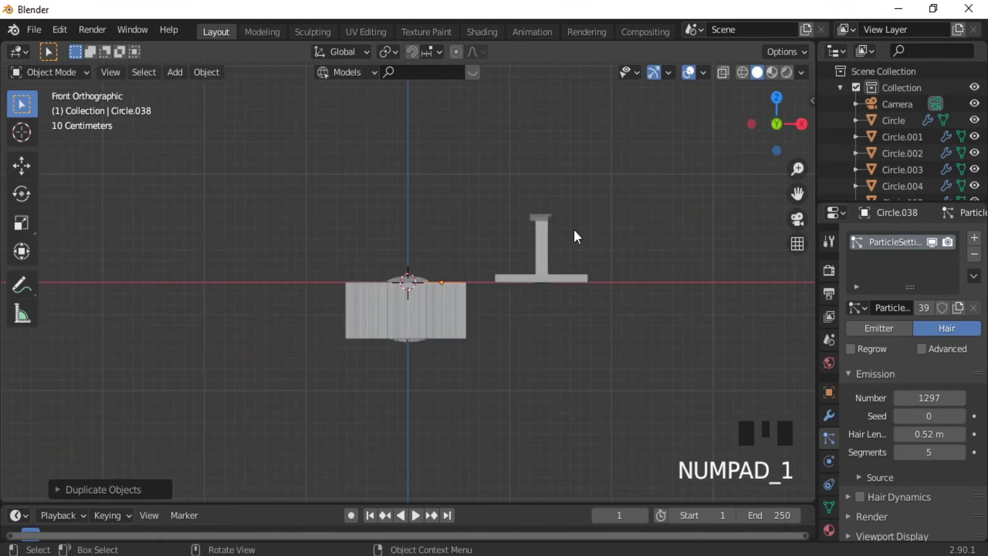
click(497, 278)
middle_drag(523, 329, 510, 312)
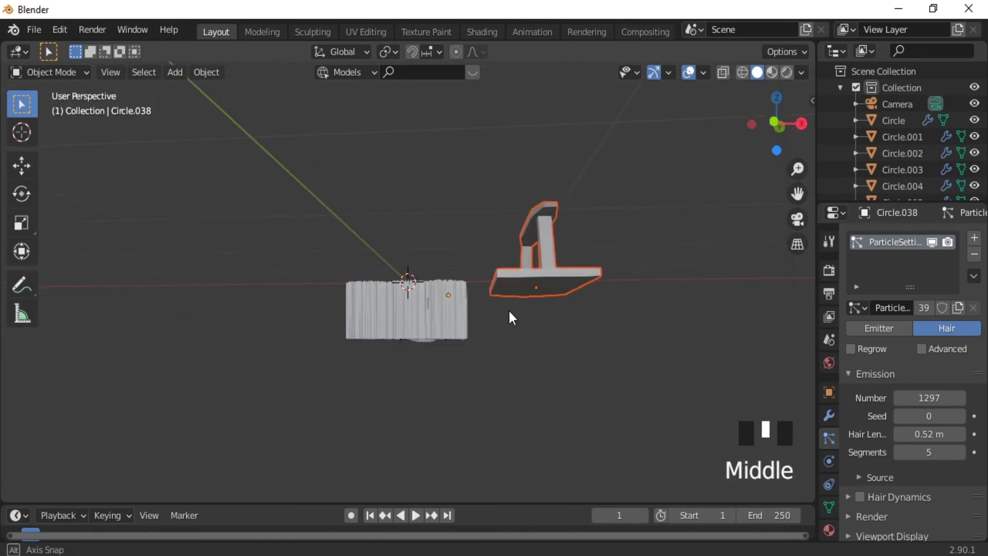
click(931, 433)
drag(931, 433, 909, 434)
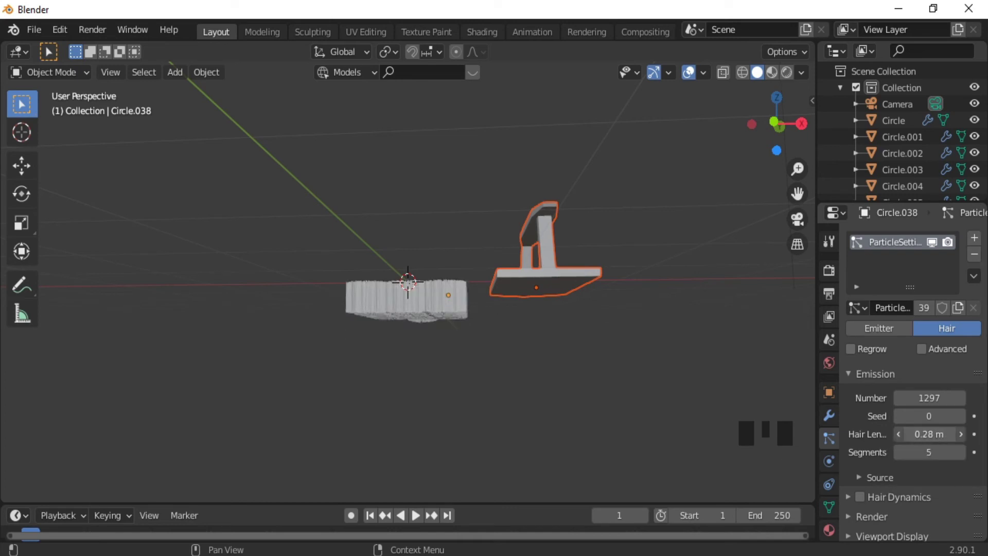
Step: Move the brush body along the global X axis over the bristle grid and nudge it slightly along the Y axis
middle_drag(657, 327, 673, 366)
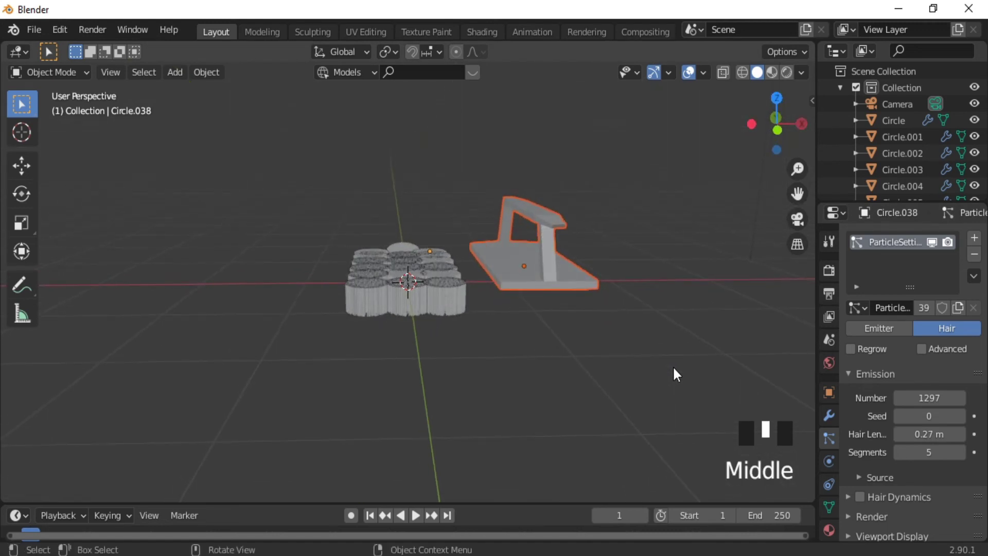
key(g)
key(x)
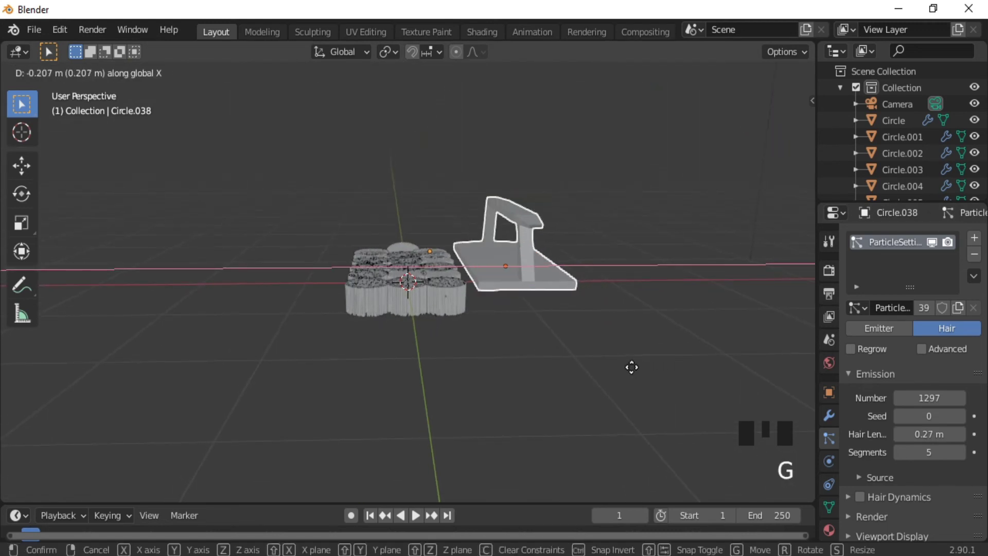
click(551, 351)
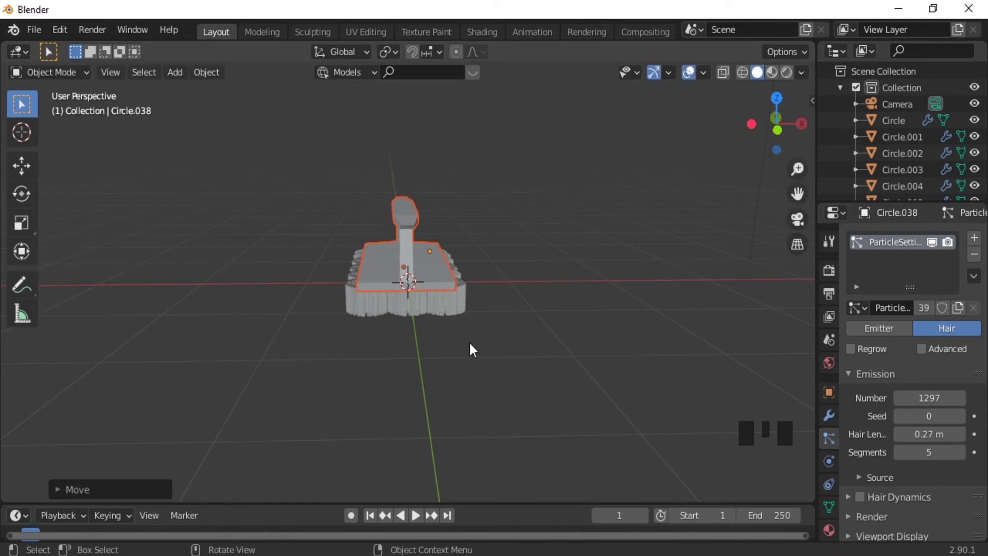
middle_drag(467, 347, 662, 381)
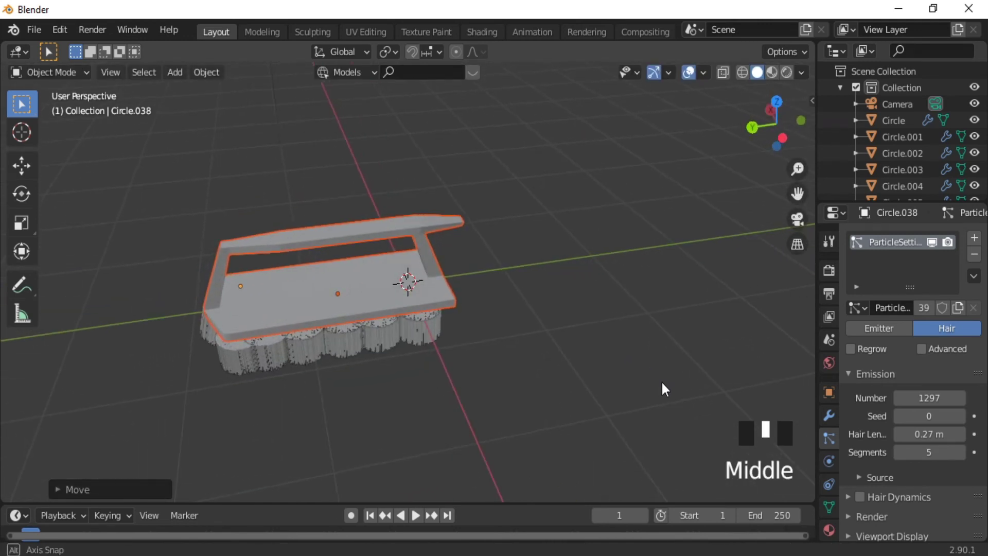
key(g)
key(y)
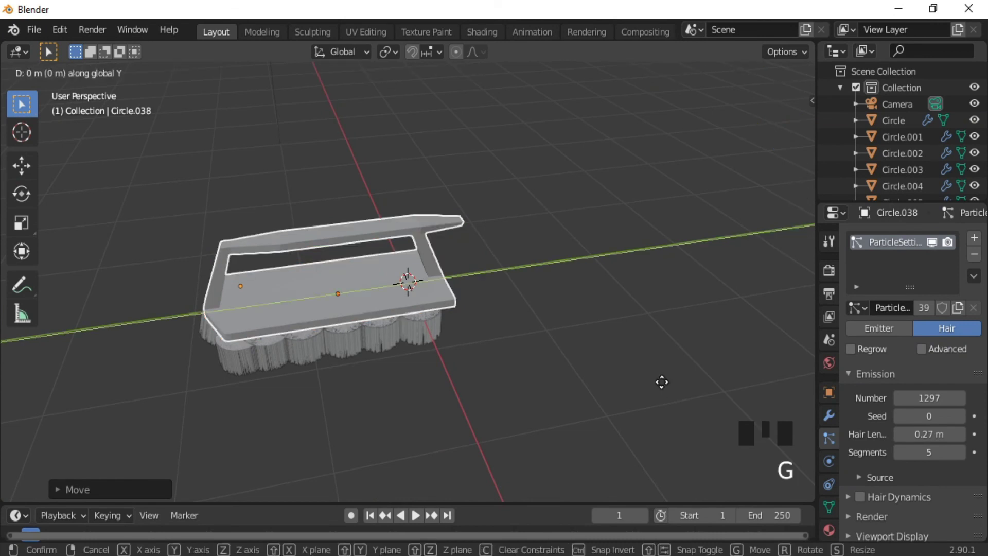
click(659, 382)
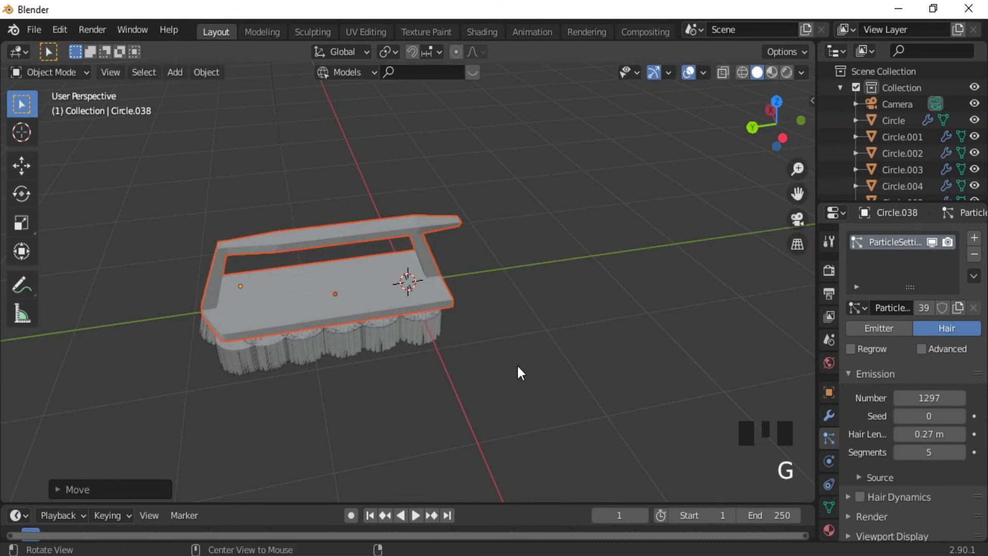
middle_drag(517, 364, 332, 356)
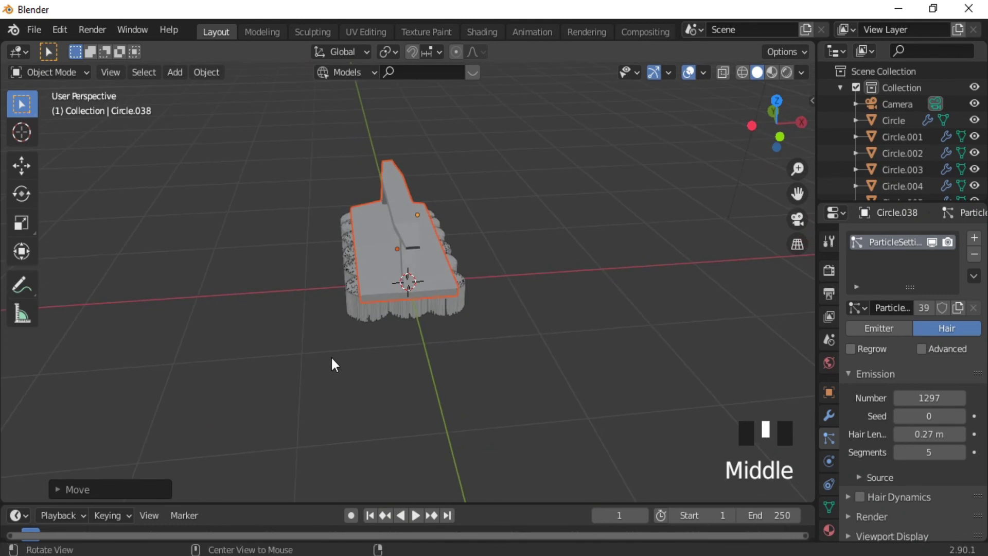
key(h)
drag(513, 157, 299, 339)
key(s)
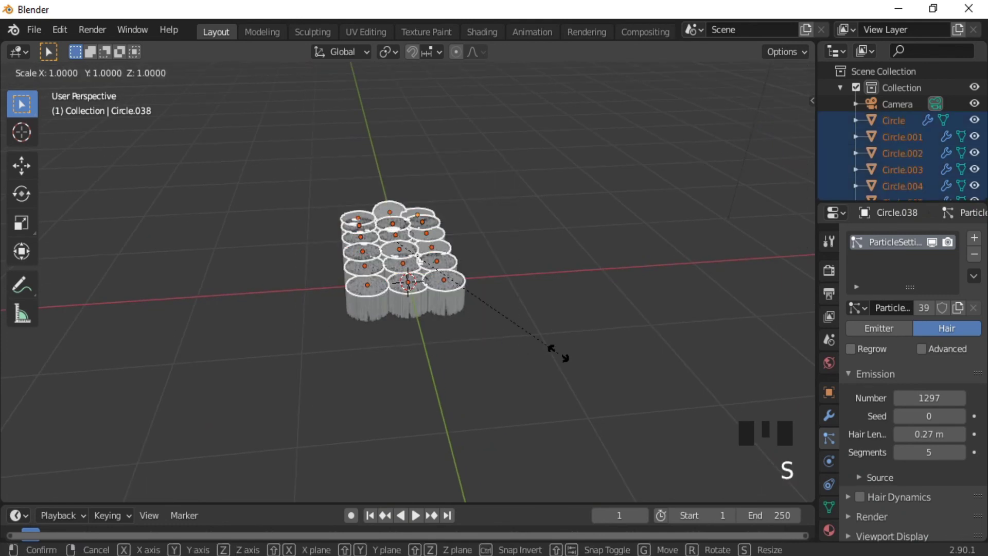
click(558, 353)
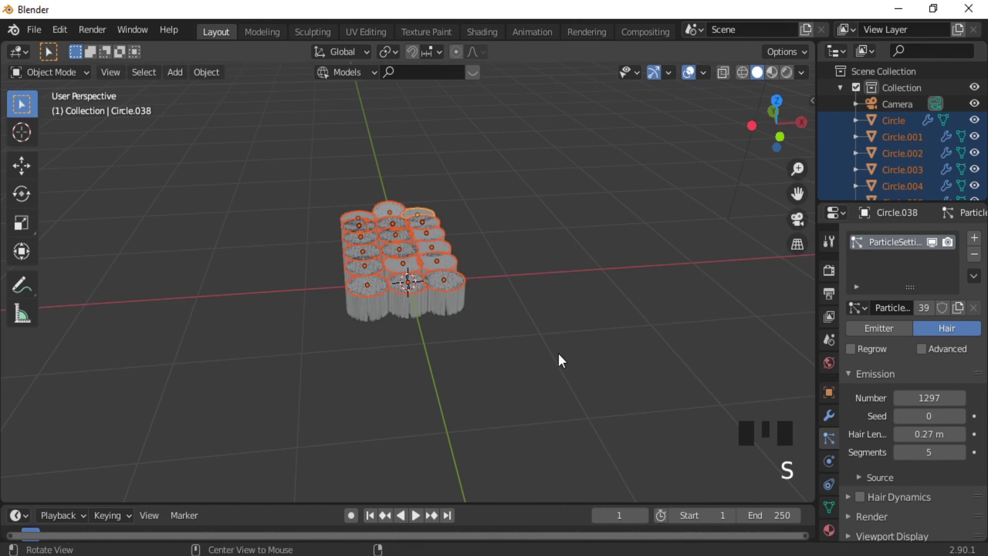
key(alt+h)
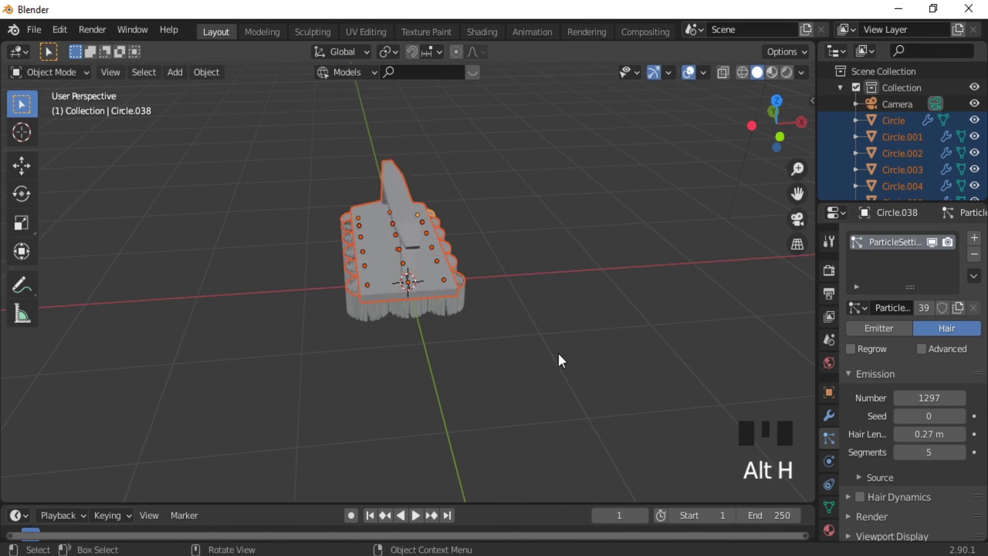
Step: Select only the brush body and raise it along the global Z axis, well clear of the hair discs
click(427, 280)
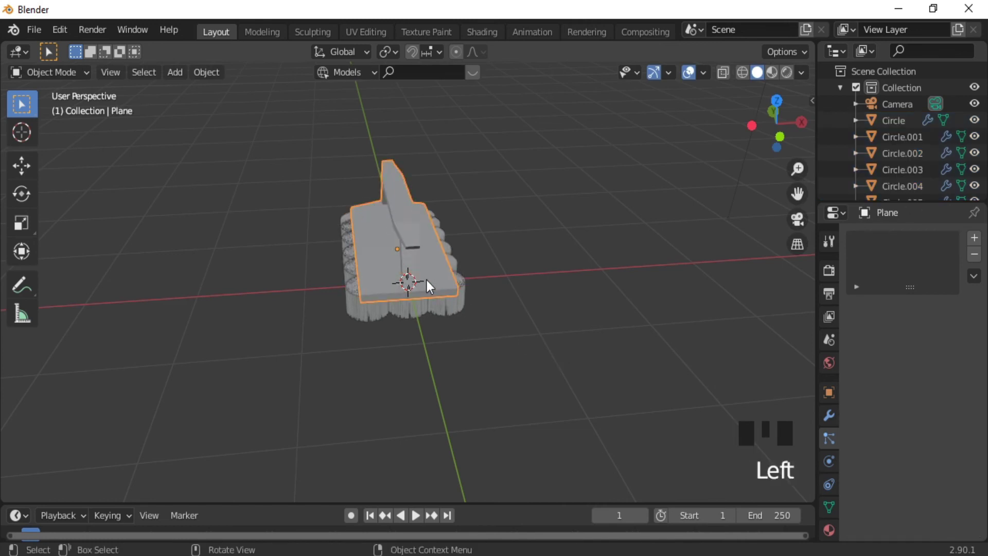
key(g)
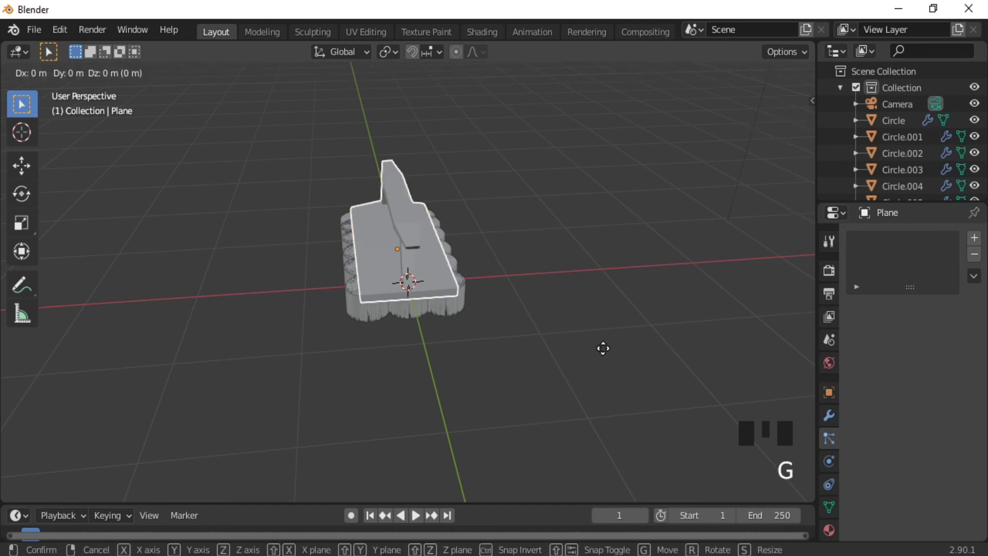
key(x)
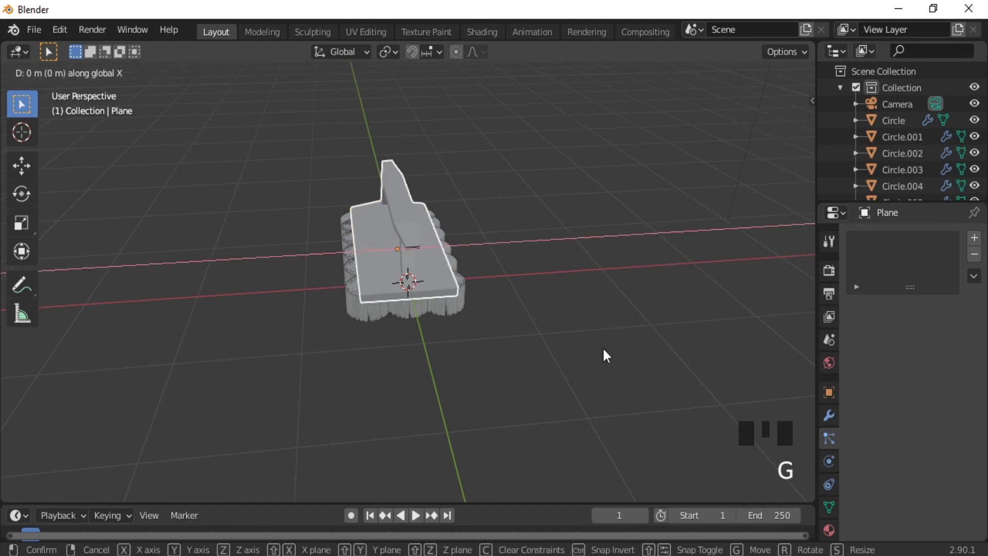
key(Escape)
key(g)
key(z)
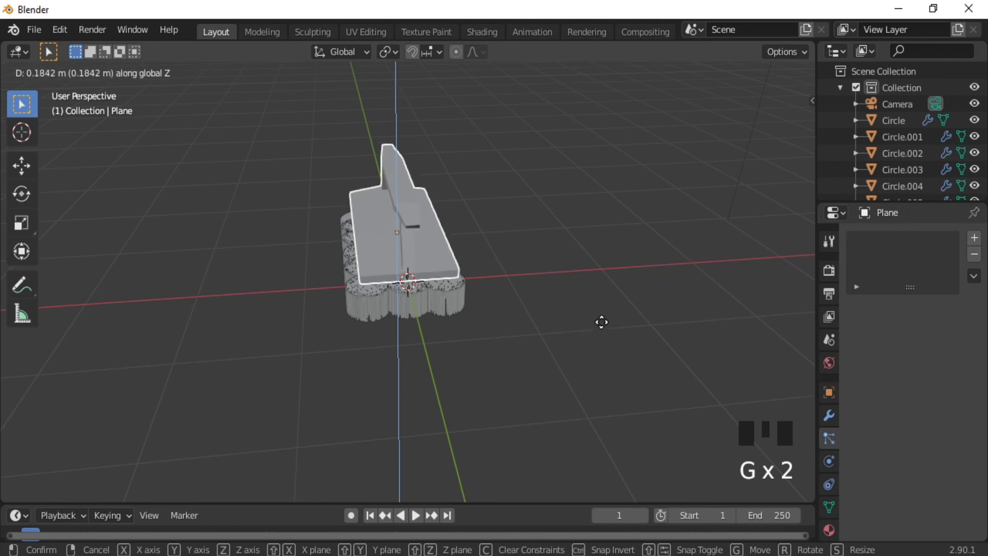
click(523, 302)
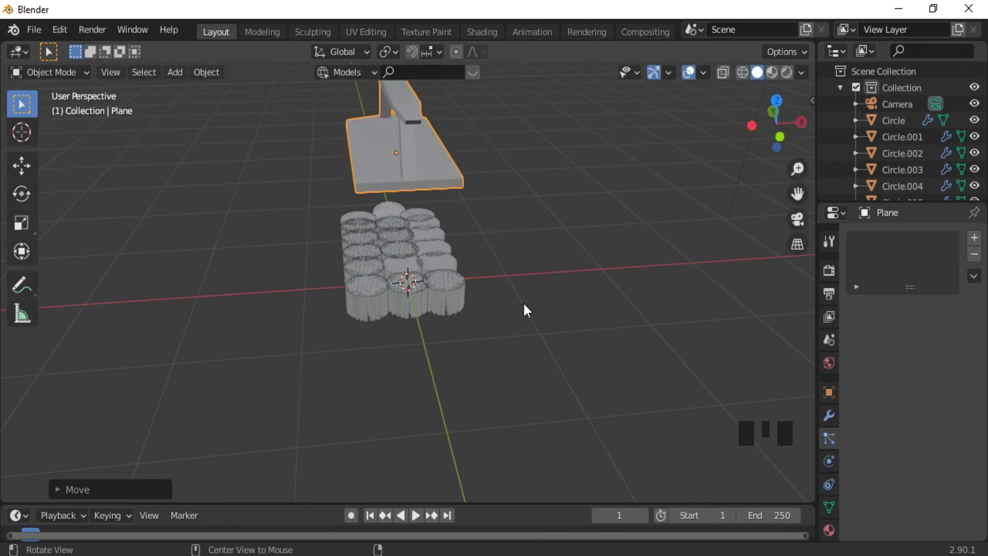
Step: Select all the hair discs and scale them down along the global X axis to fit the body's width
middle_drag(523, 302, 503, 247)
drag(500, 225, 249, 378)
middle_drag(285, 314, 370, 367)
key(KP_7)
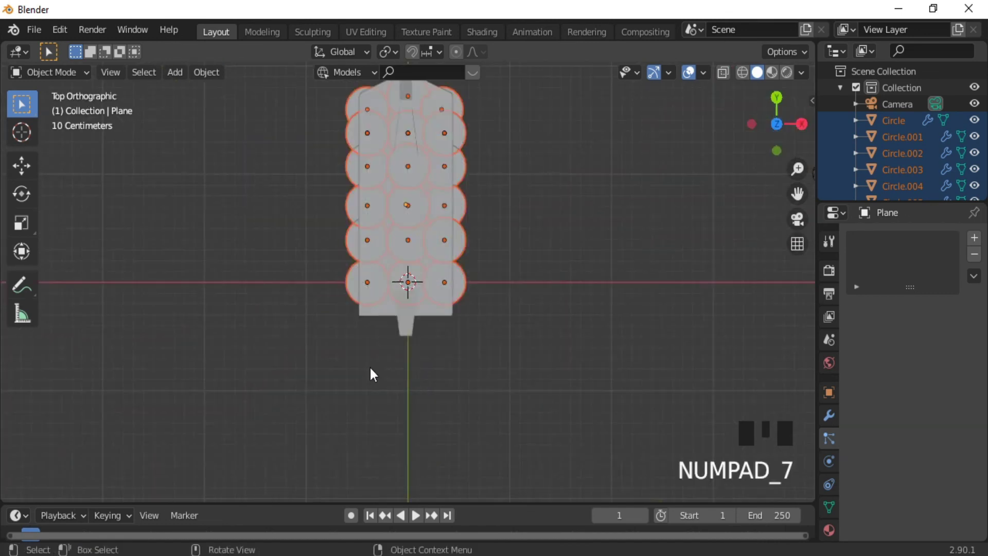
key(s)
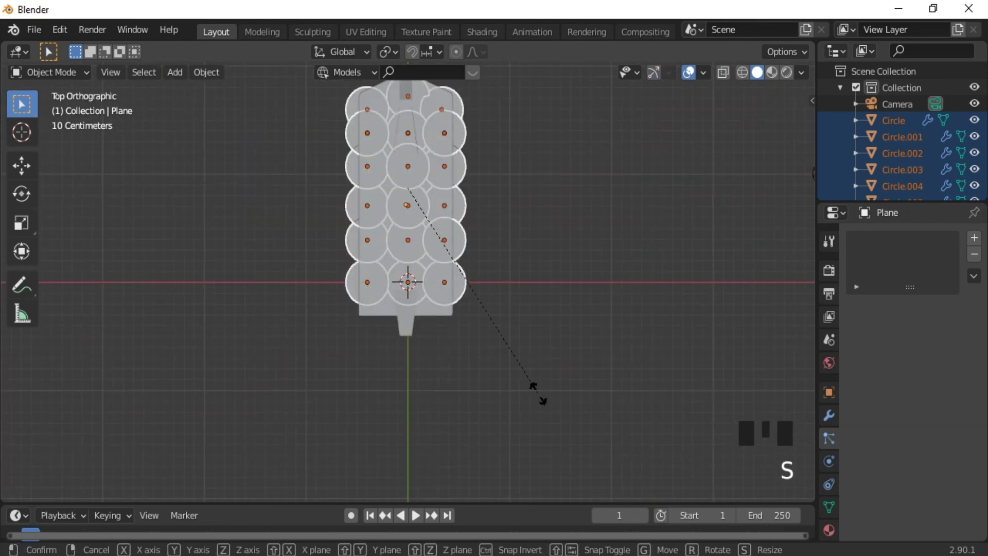
key(x)
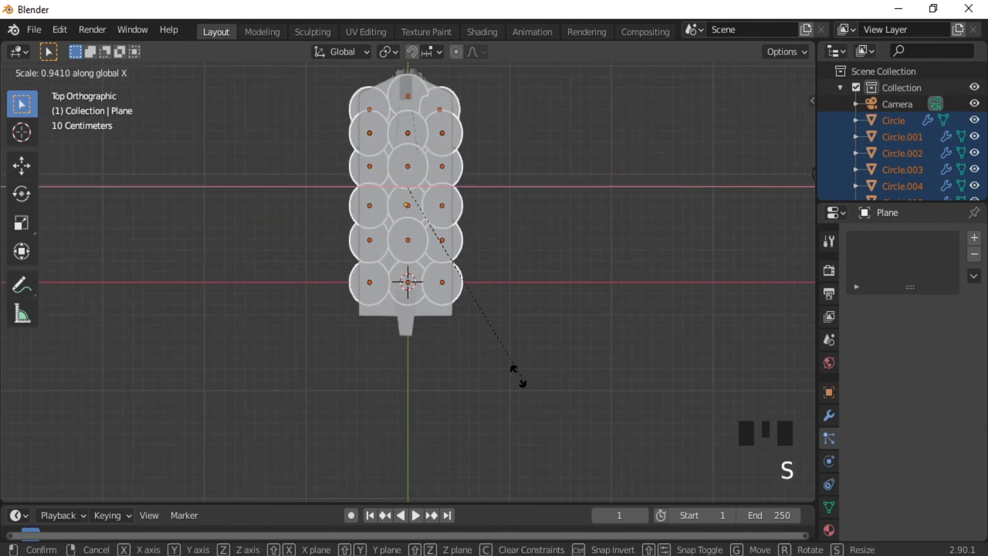
click(492, 354)
Step: Select the brush body and lower it along the global Z axis onto the bristle grid
middle_drag(448, 364, 523, 222)
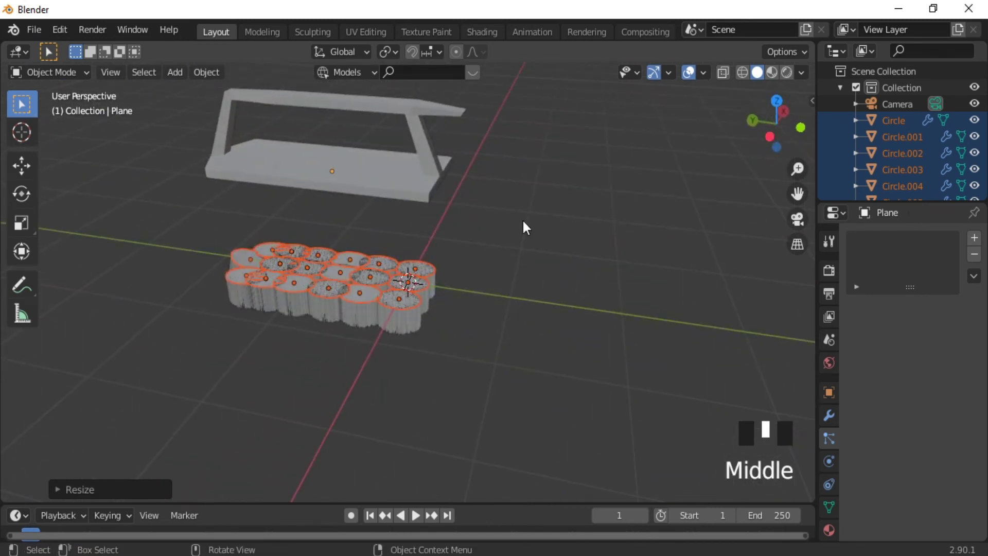
click(409, 180)
key(g)
key(z)
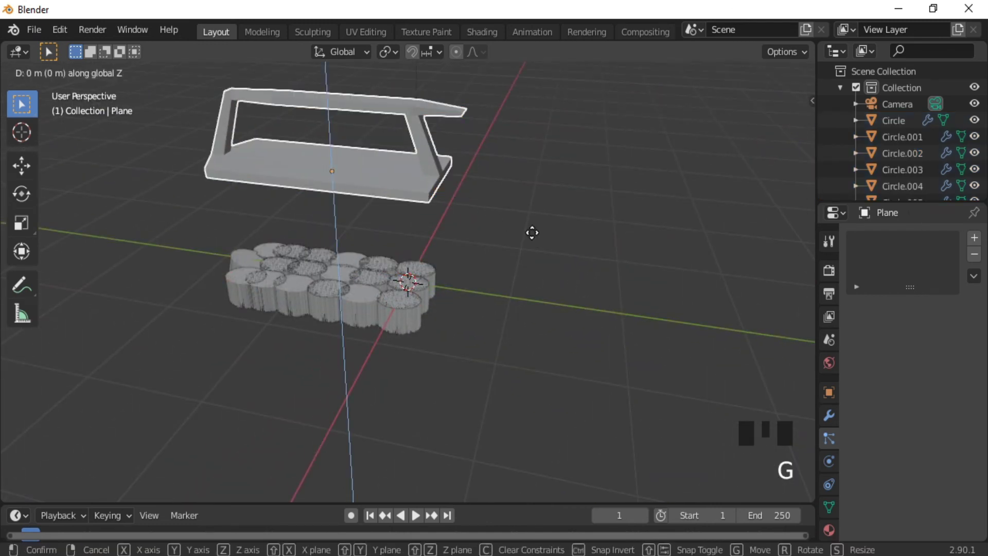
click(508, 341)
Step: Inspect the assembled brush from the side and in perspective, with the viewport overlays temporarily hidden
key(KP_1)
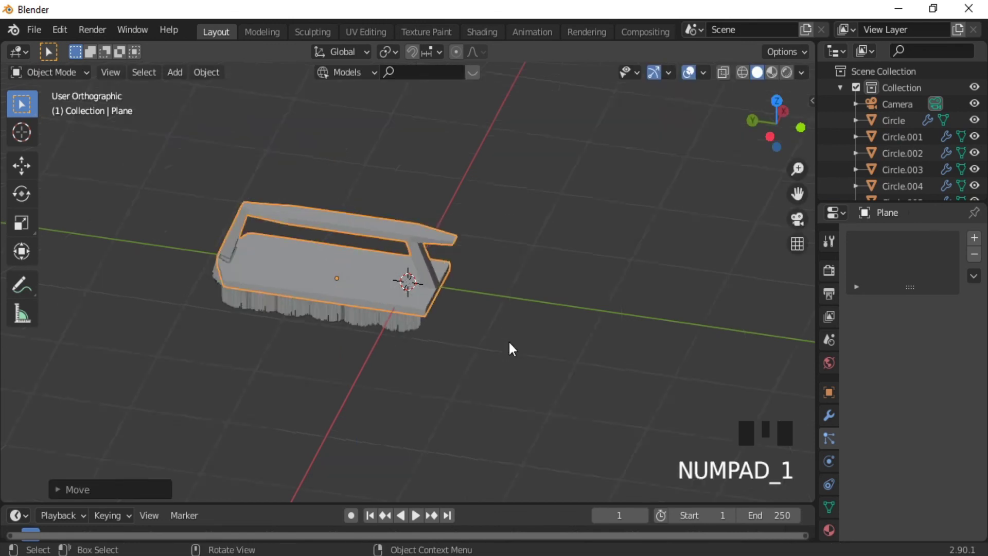
key(KP_3)
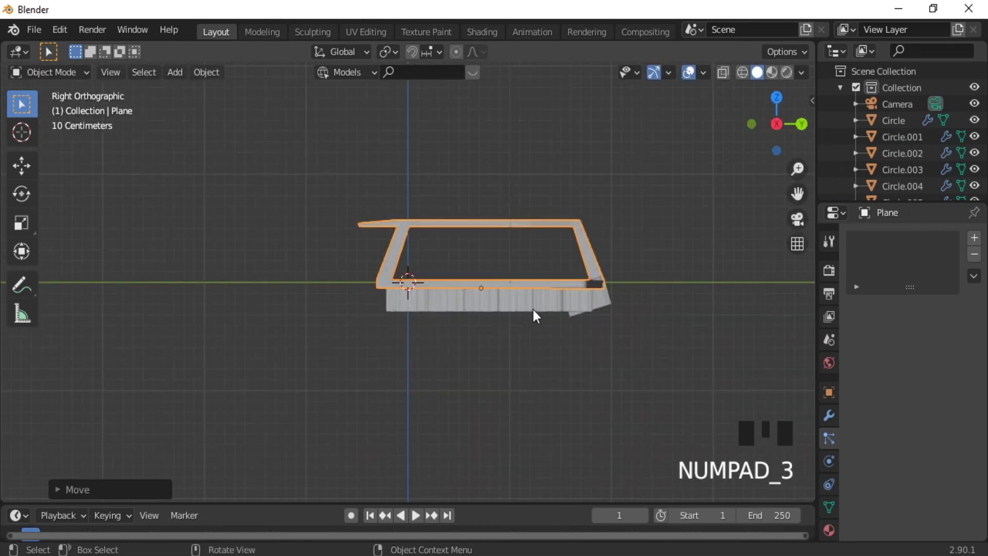
ctrl+middle_drag(533, 308, 363, 340)
click(690, 72)
mouse_move(607, 181)
middle_down()
mouse_move(439, 258)
mouse_move(421, 251)
mouse_move(571, 189)
middle_up()
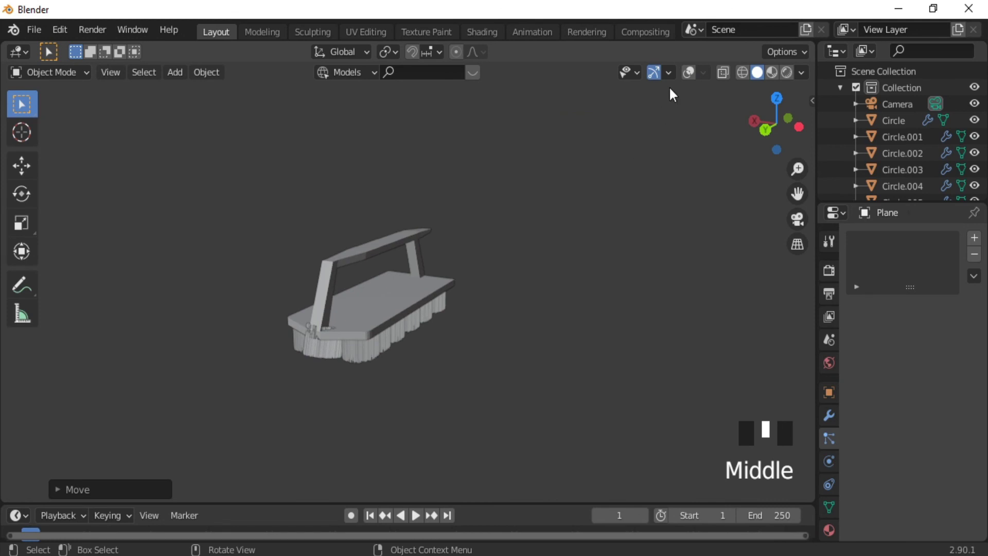
click(689, 72)
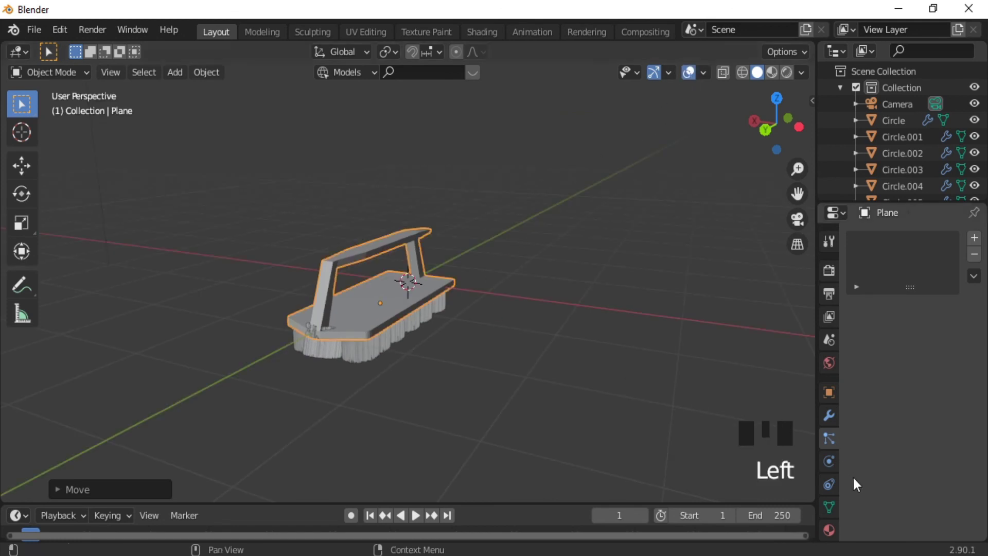
Step: Add a new material to the brush body and set its base color to yellow (H 0.127, S 0.839, V 0.906)
click(828, 530)
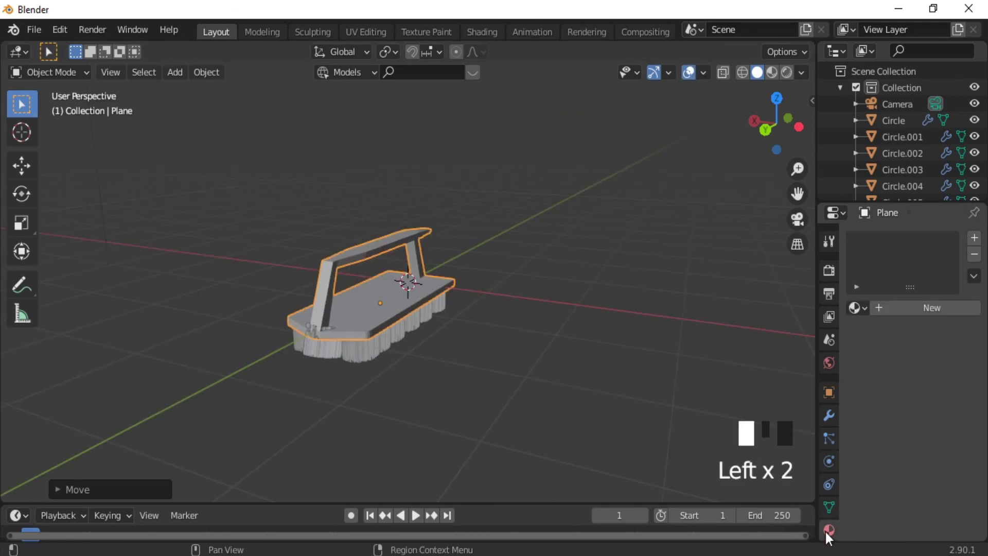
click(933, 312)
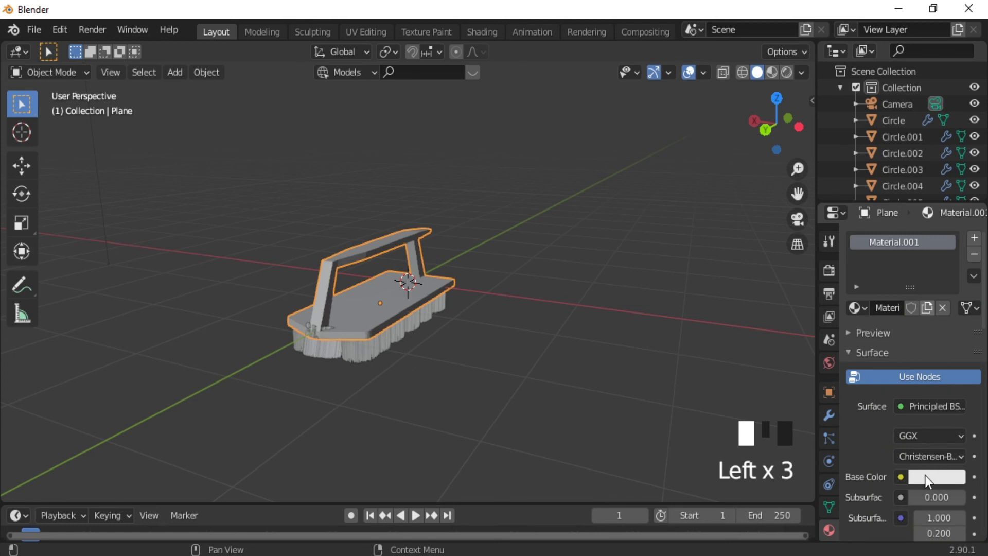
click(925, 476)
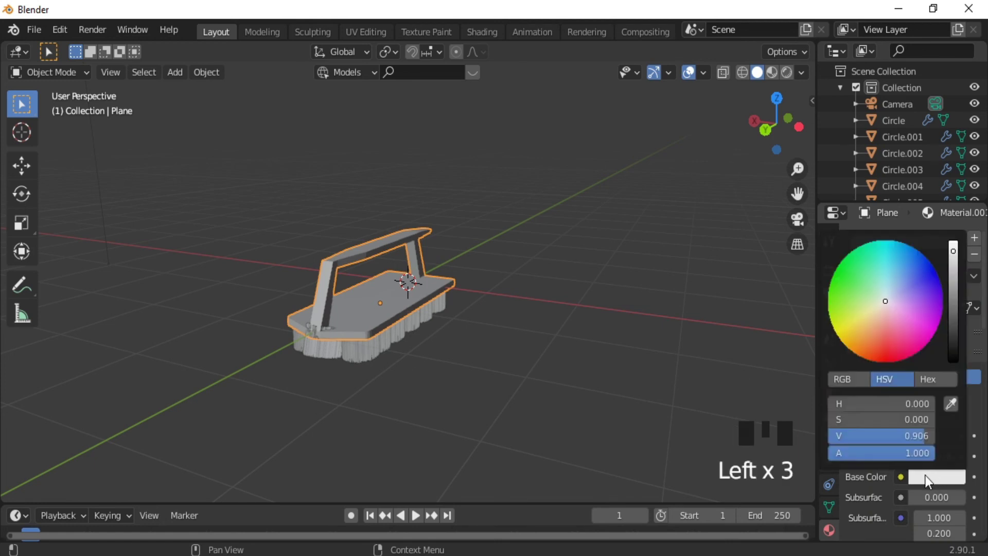
click(851, 338)
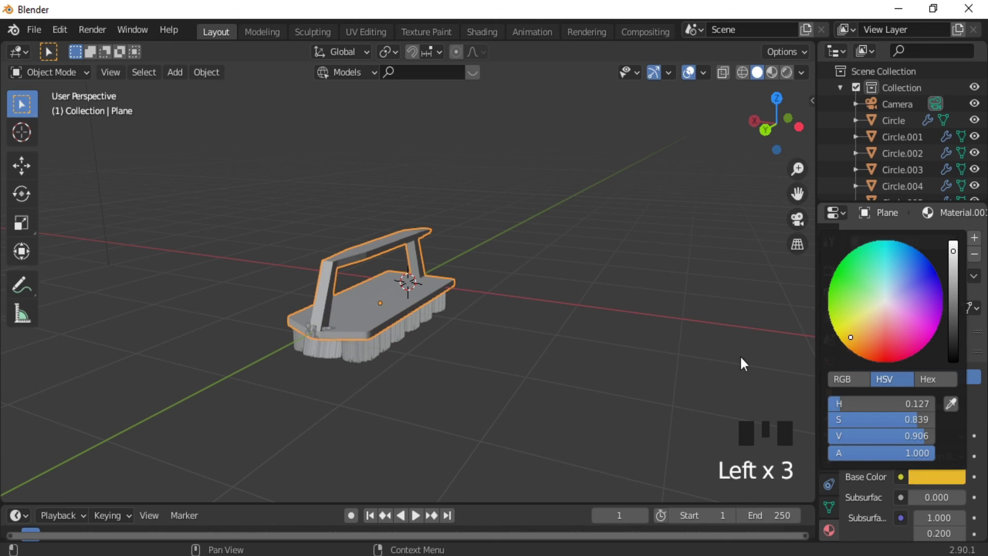
Step: Switch the viewport to Material Preview shading and view the colored brush from its end
click(786, 70)
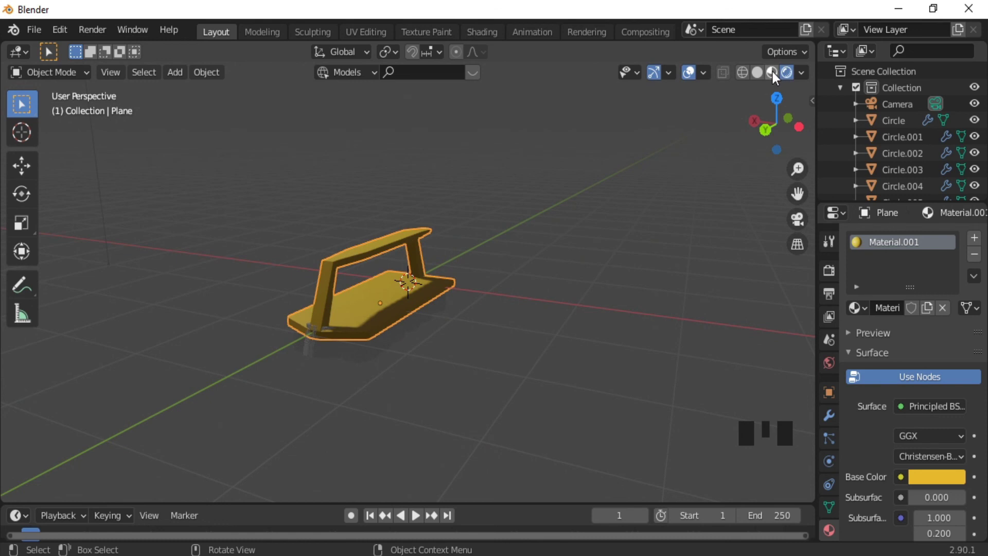
click(773, 72)
mouse_move(446, 379)
ctrl+middle_down()
mouse_move(453, 289)
mouse_move(406, 404)
ctrl+middle_up()
mouse_move(452, 345)
middle_down()
mouse_move(292, 364)
mouse_move(280, 335)
mouse_move(417, 347)
middle_up()
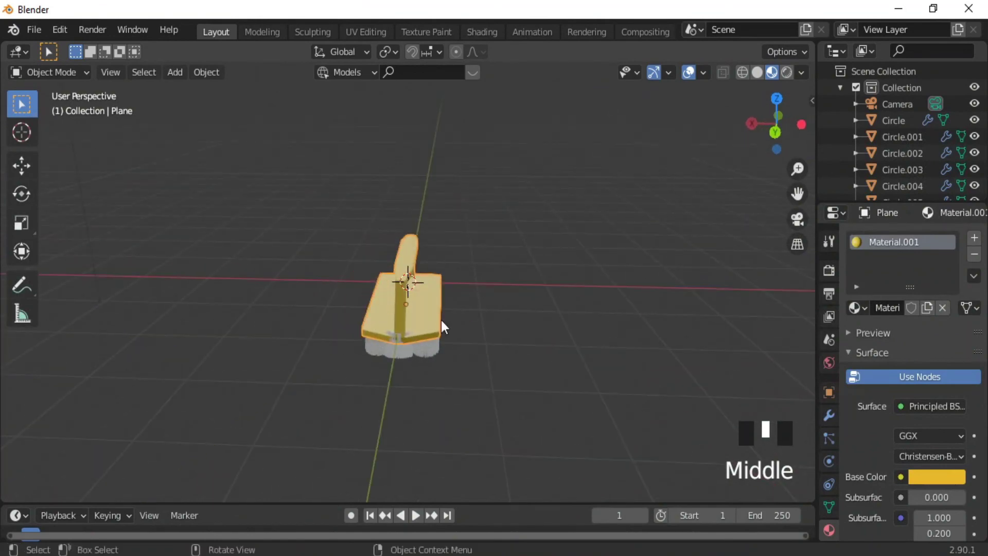